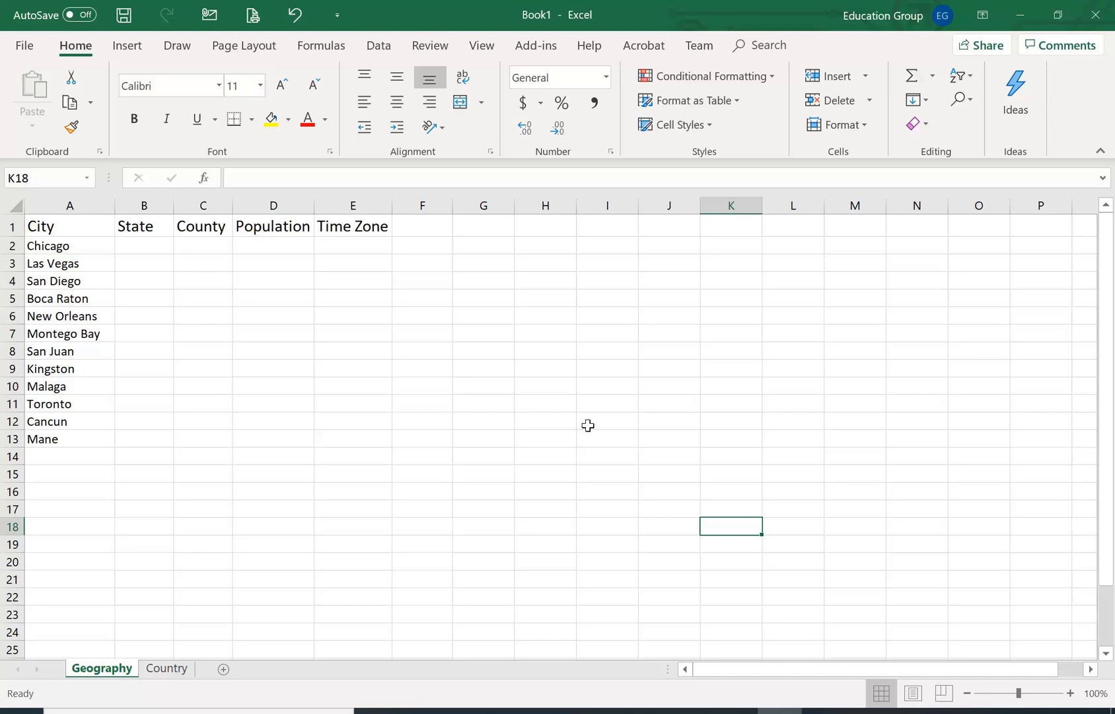
Convert the city names in A2:A13 to the Geography data type.
left_click(88, 246)
left_click_drag(87, 245, 67, 437)
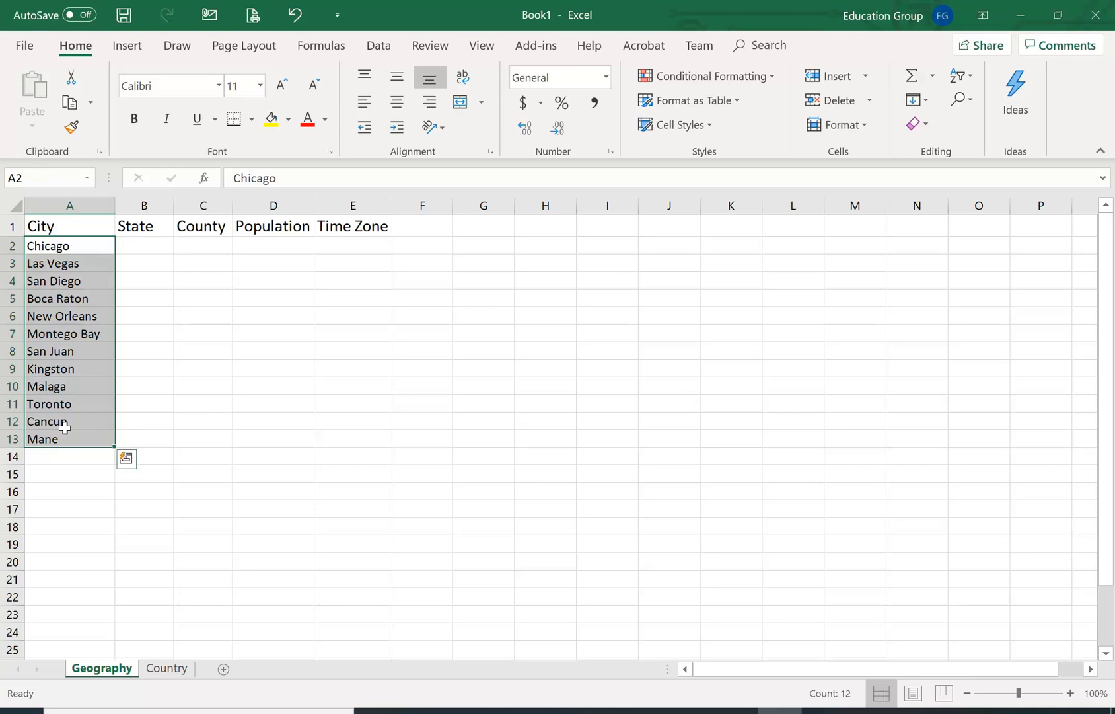
left_click(380, 46)
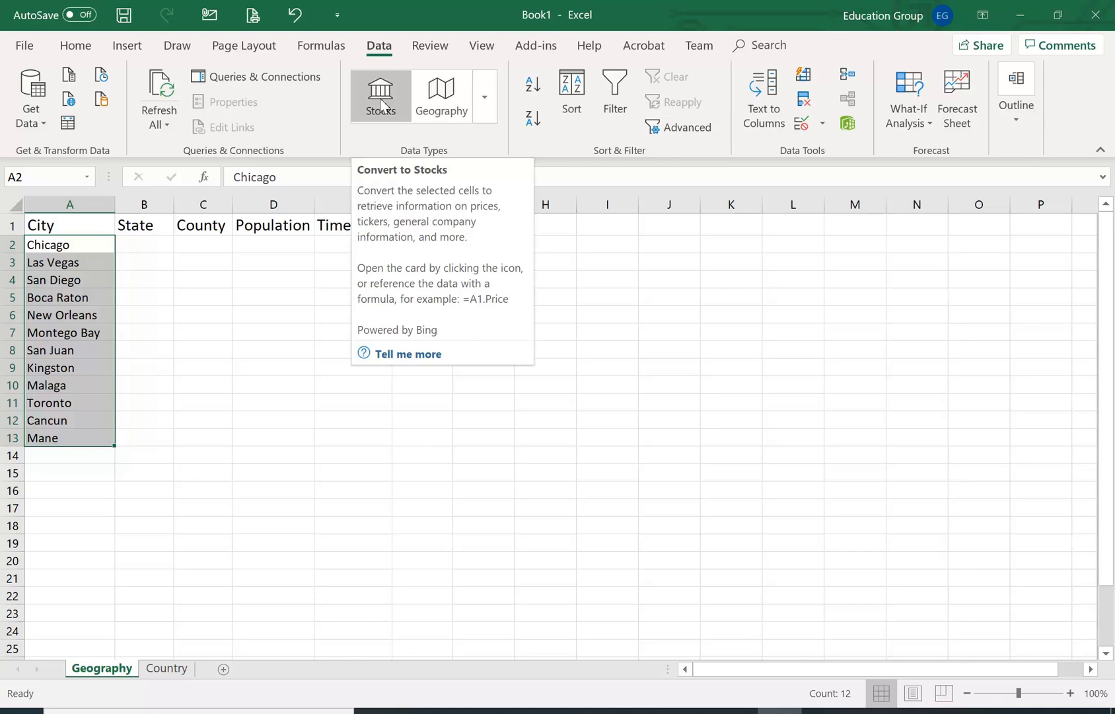
left_click(448, 101)
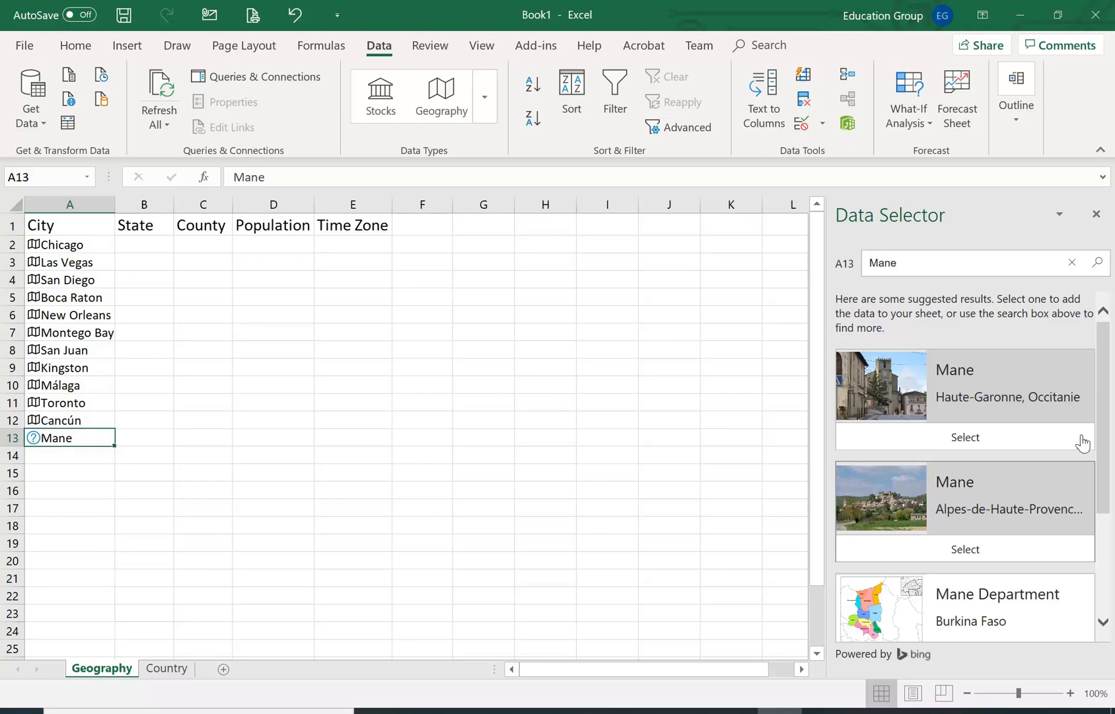
Match the unresolved Mane entry in A13 to Mane Bhanjang, West Bengal, India, and autofit the City column's width.
left_click_drag(1108, 410, 1103, 554)
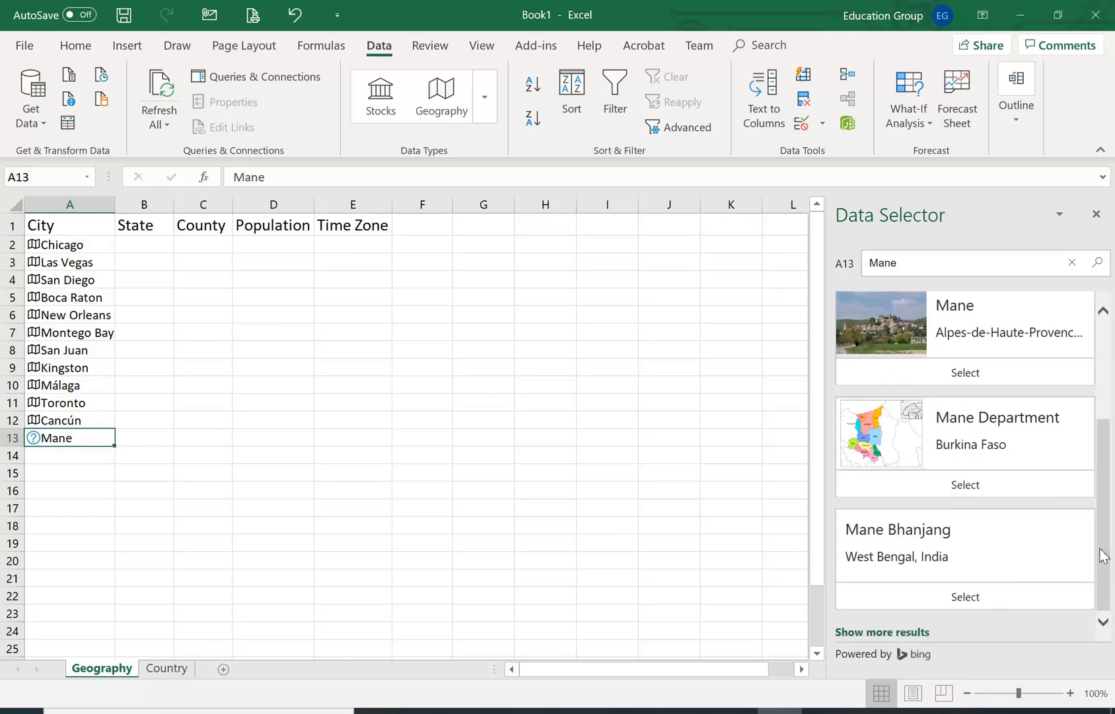
left_click(981, 597)
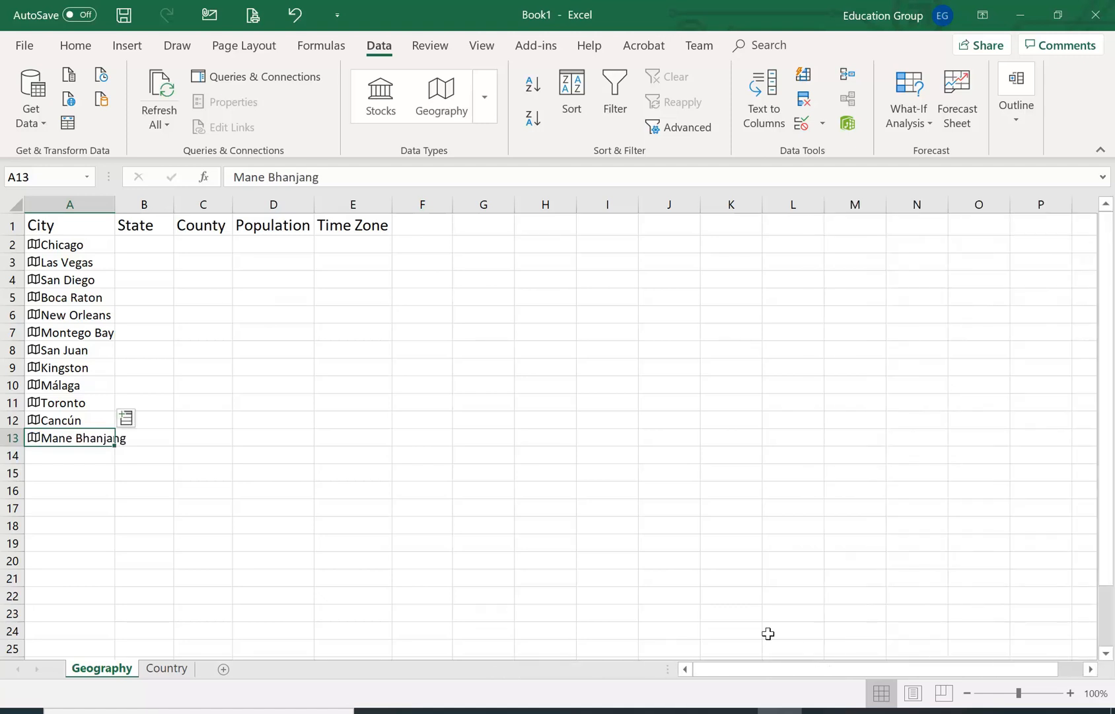
double_click(114, 207)
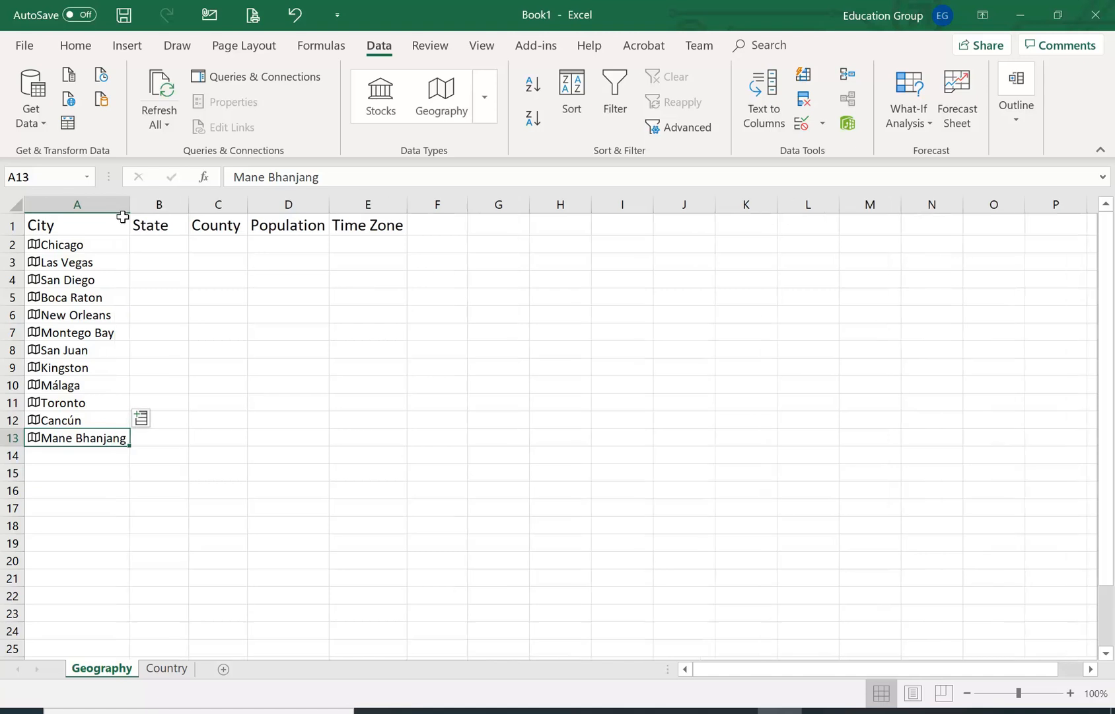
left_click(223, 418)
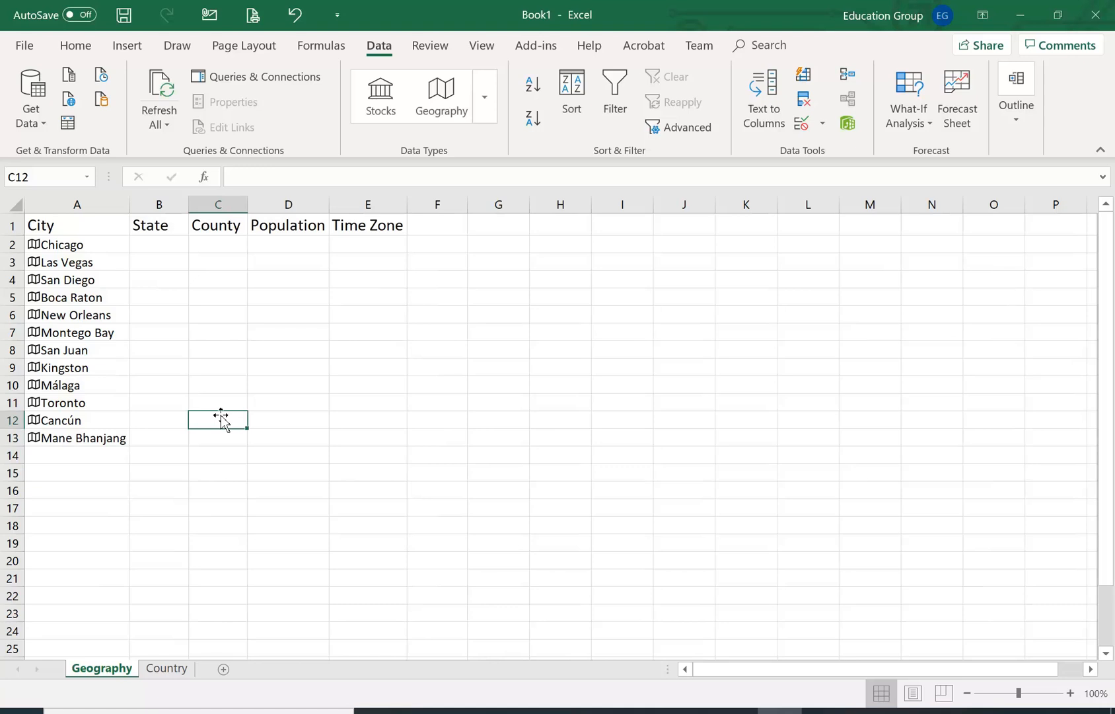
Examine Chicago's geography data card down to its description and data sources, and close it.
left_click(36, 250)
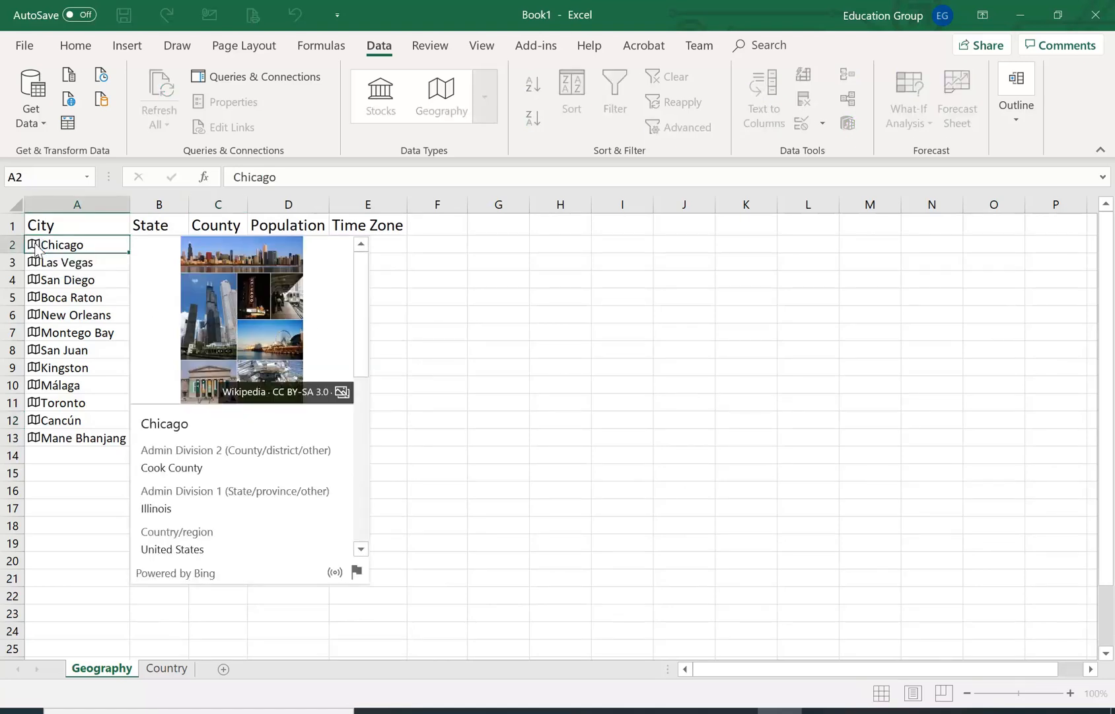
scroll(361, 284, "down", 1)
scroll(363, 282, "up", 1)
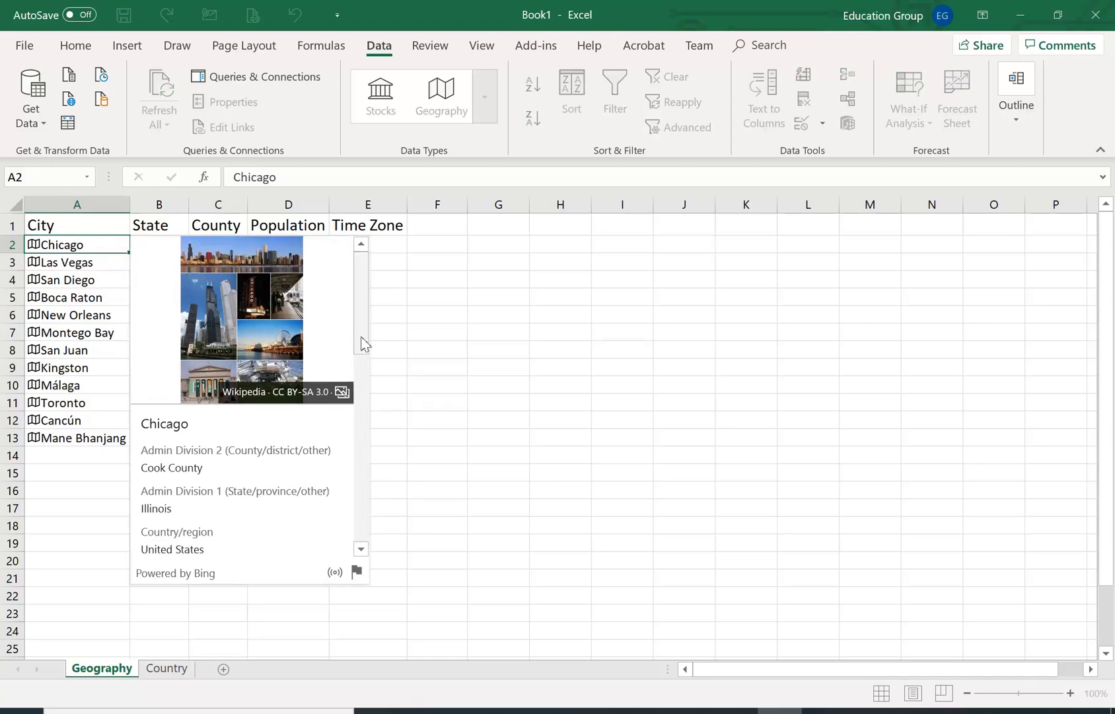
scroll(363, 343, "down", 1)
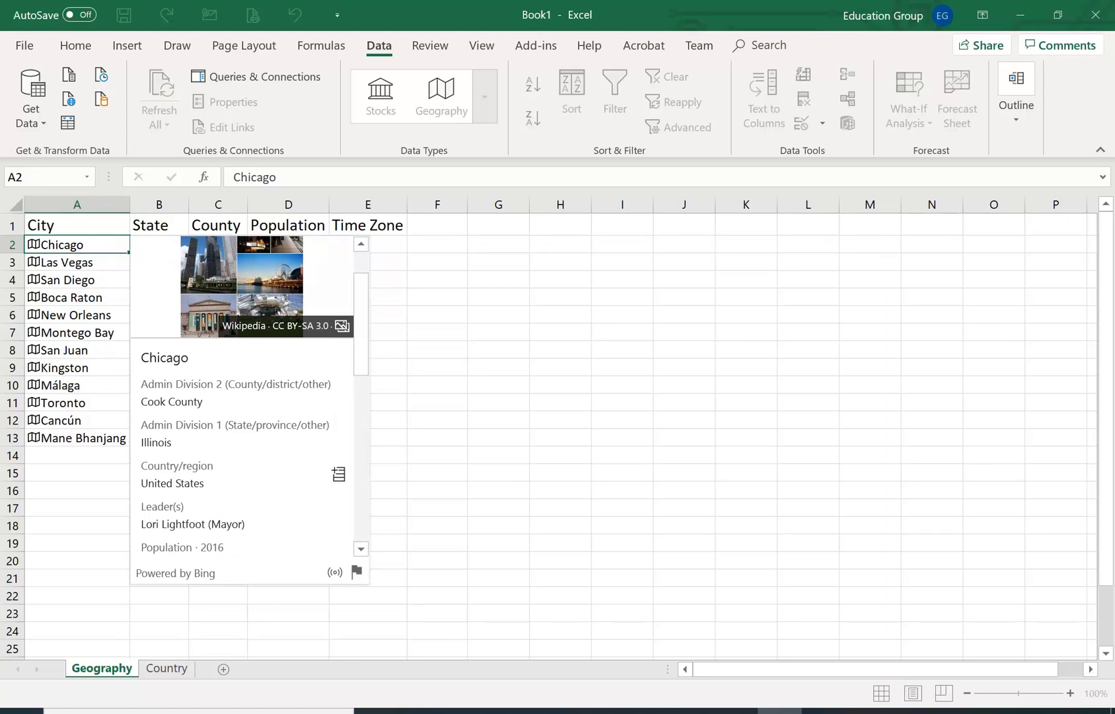
left_click_drag(361, 363, 374, 514)
left_click_drag(376, 520, 383, 540)
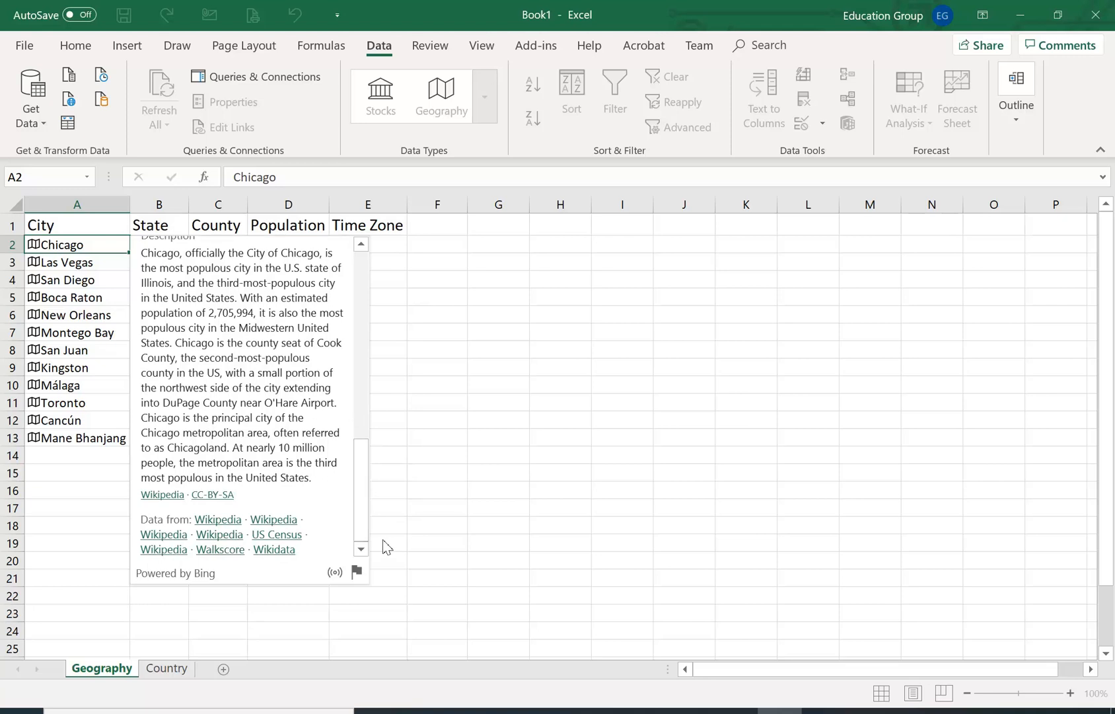
key("Escape")
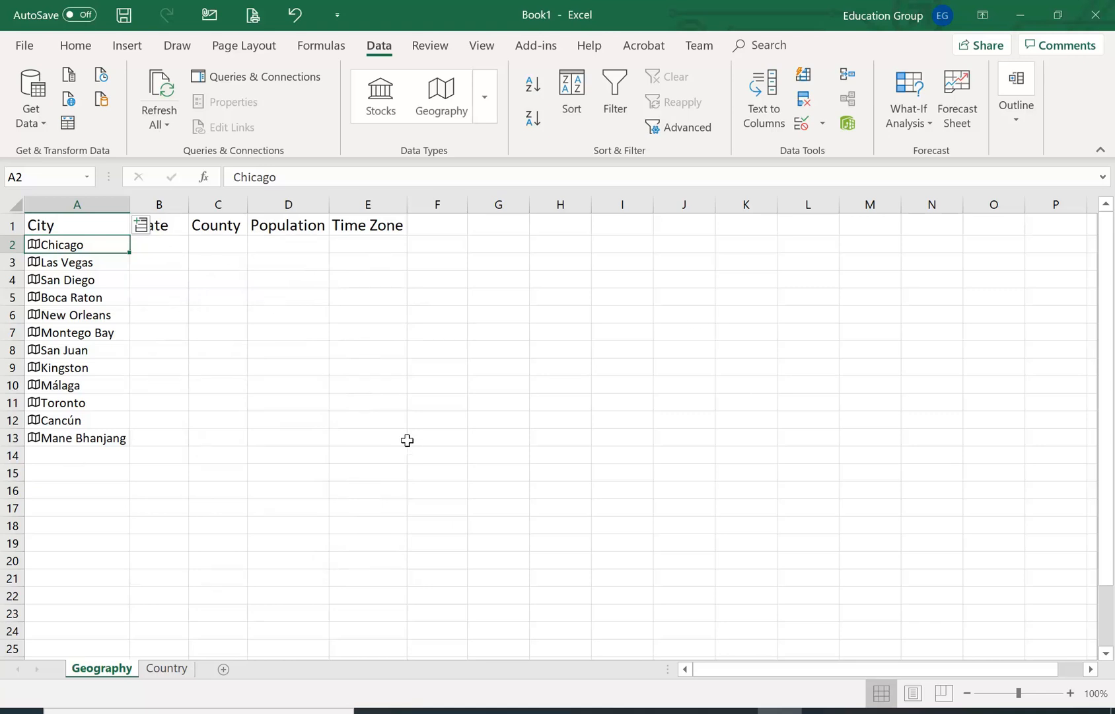
left_click(326, 382)
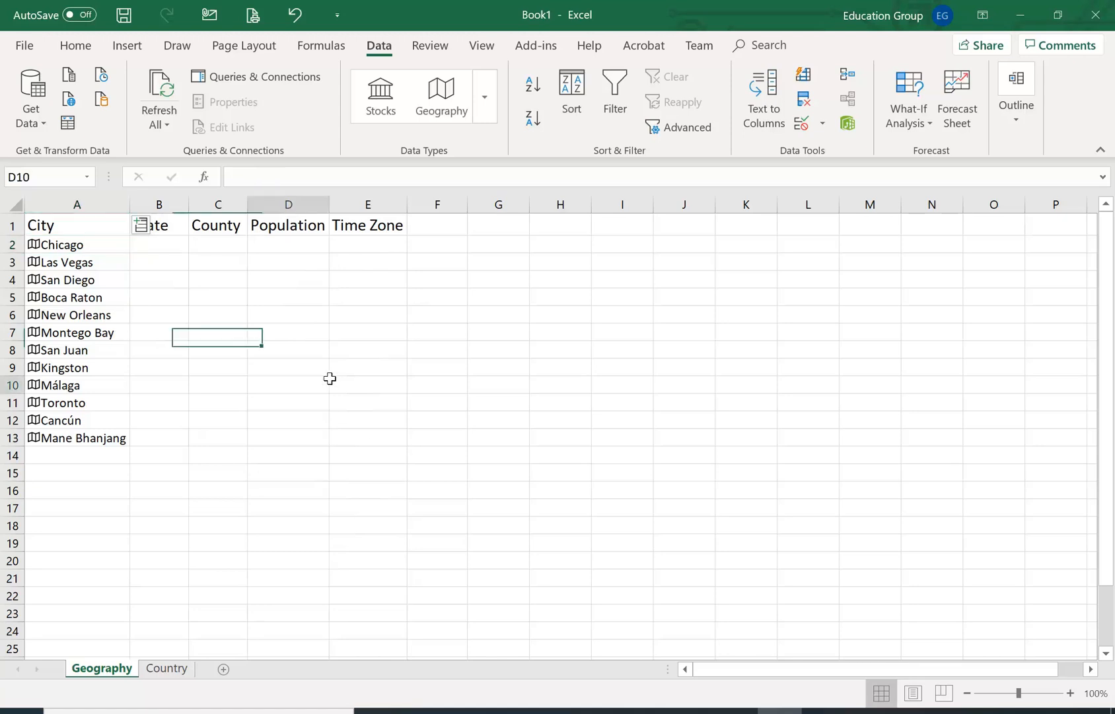
Enter a formula in B2 that extracts Admin Division 1 (State/province/other) from the Chicago cell A2.
left_click(156, 249)
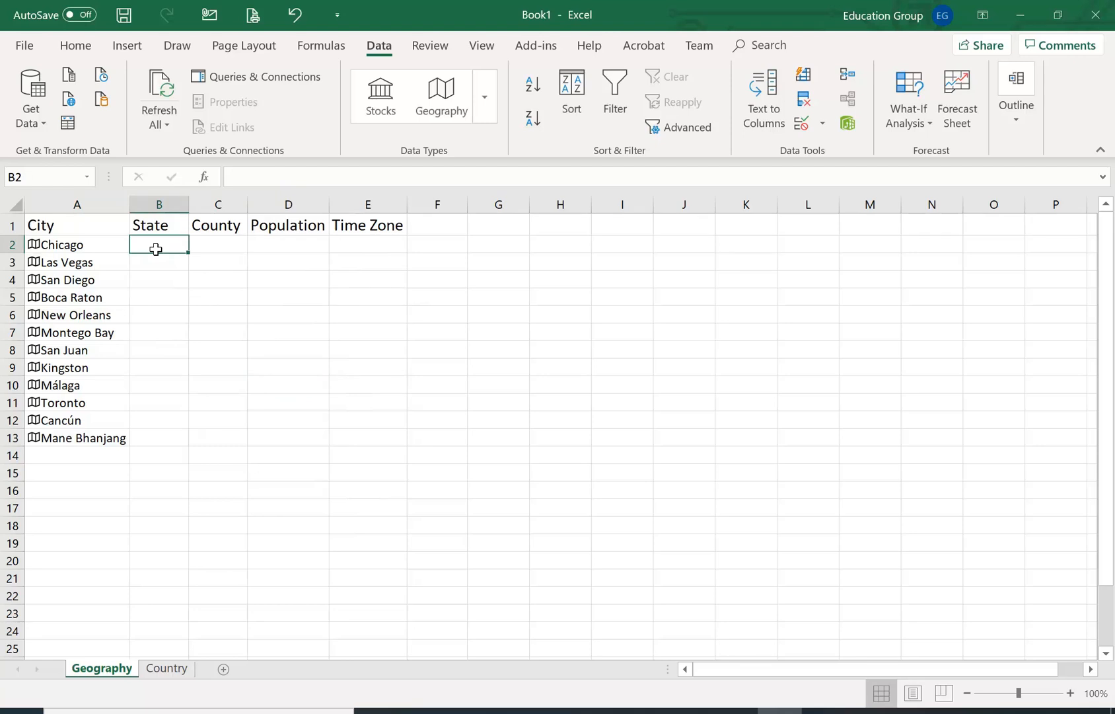
type("=")
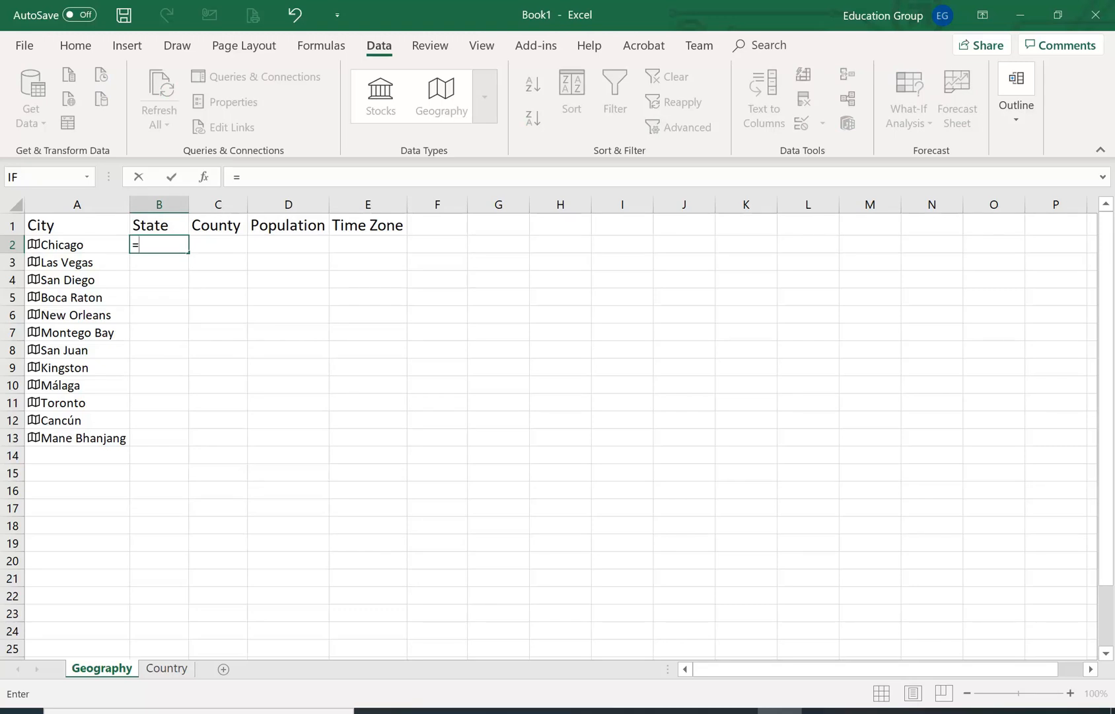
left_click(91, 244)
type(".")
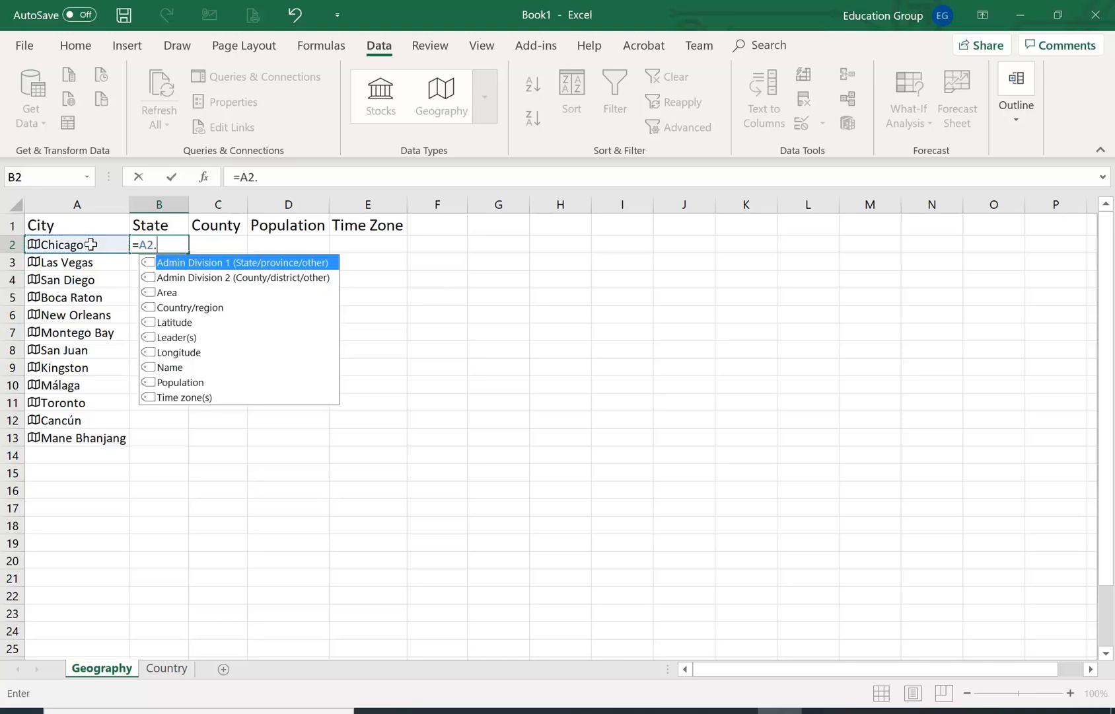
double_click(211, 263)
key("Return")
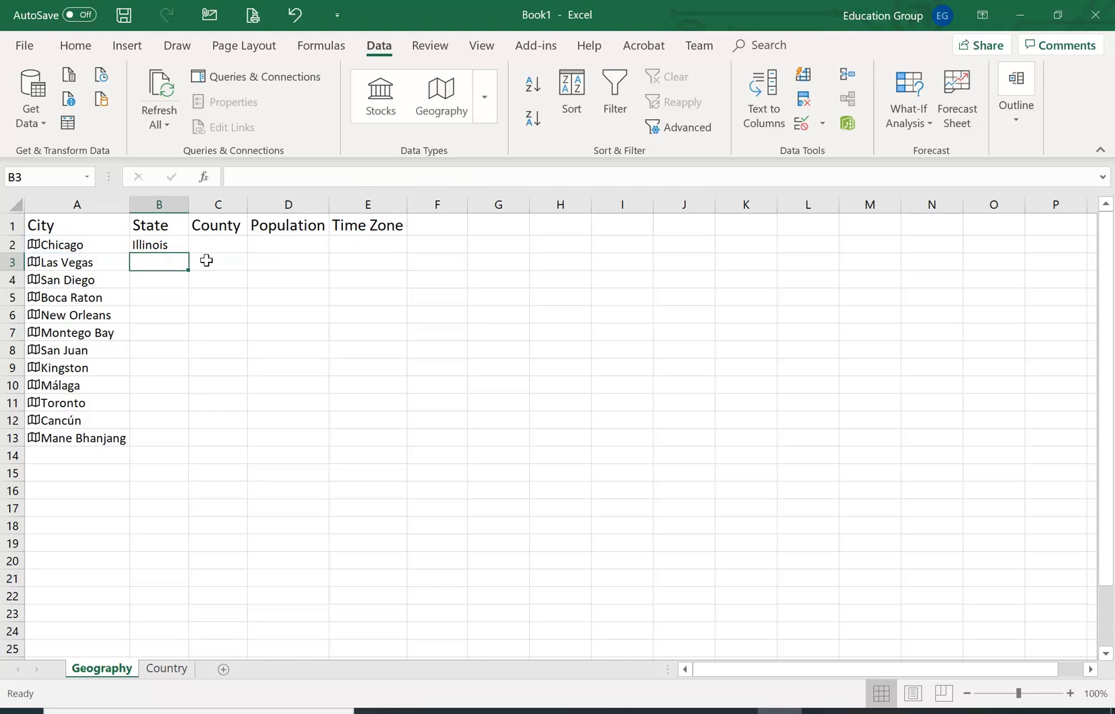
Fill the State formula from B2 down to B13 and autofit the State column's width.
left_click(168, 248)
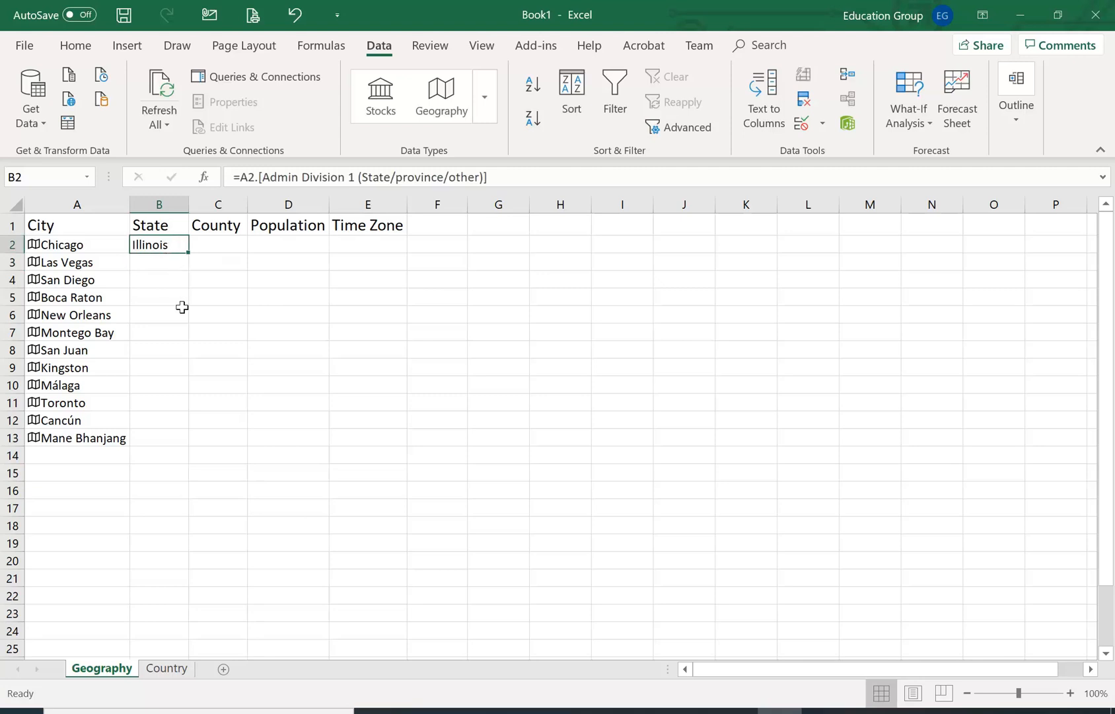
double_click(191, 254)
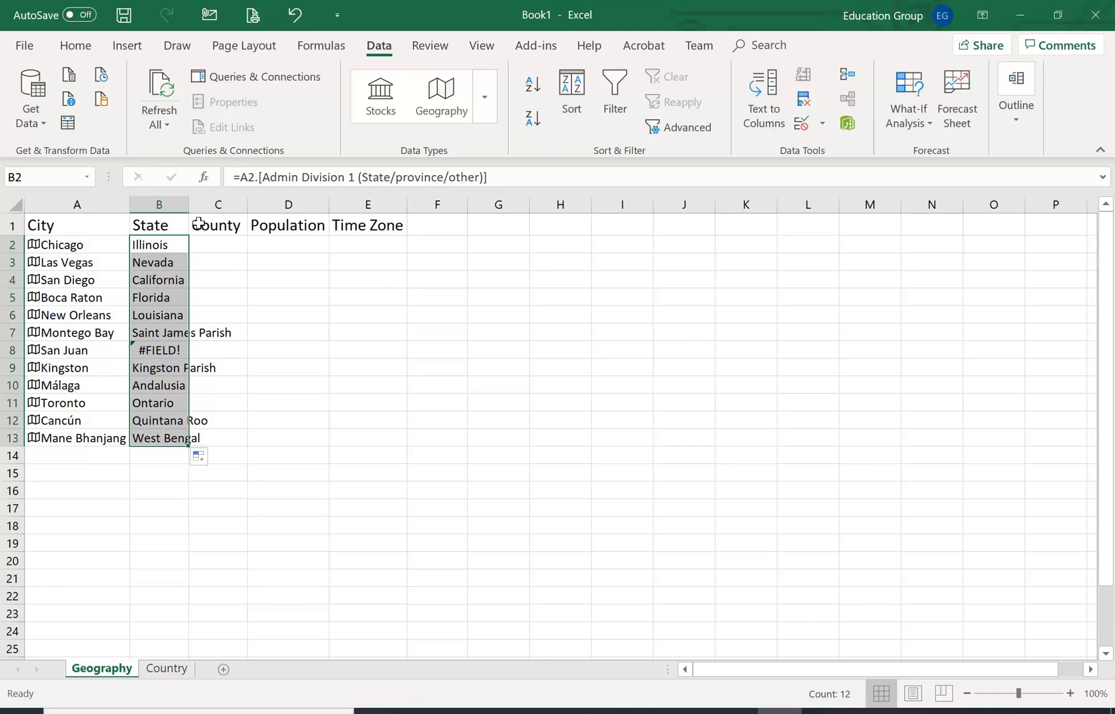
double_click(190, 204)
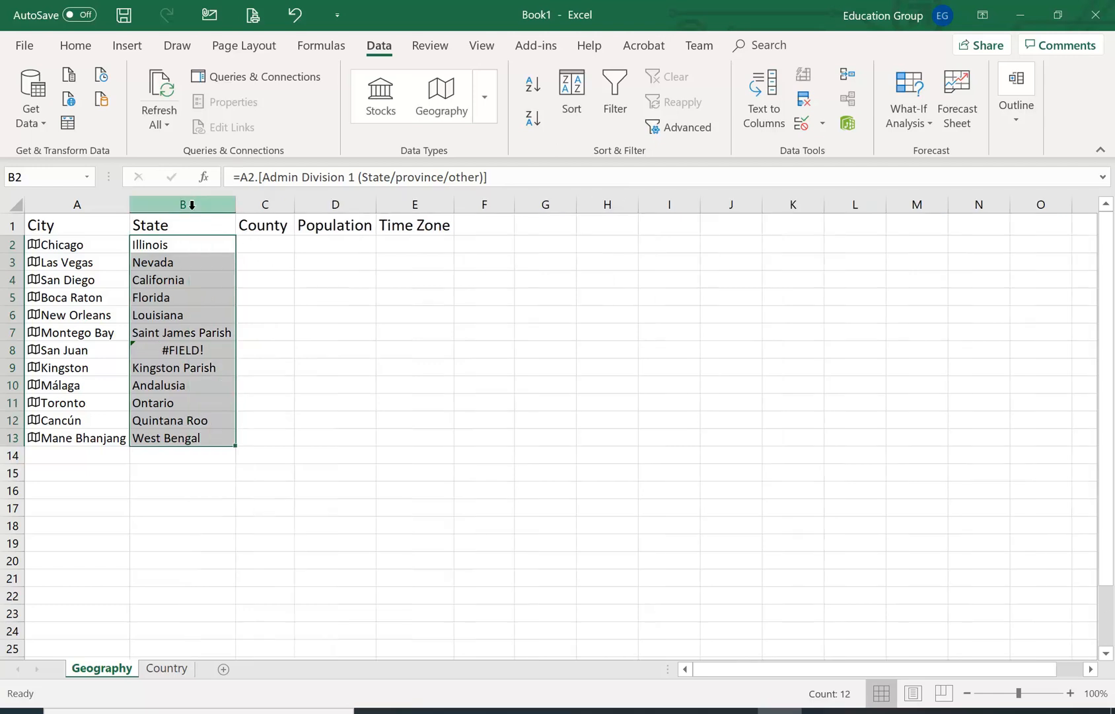
left_click(286, 297)
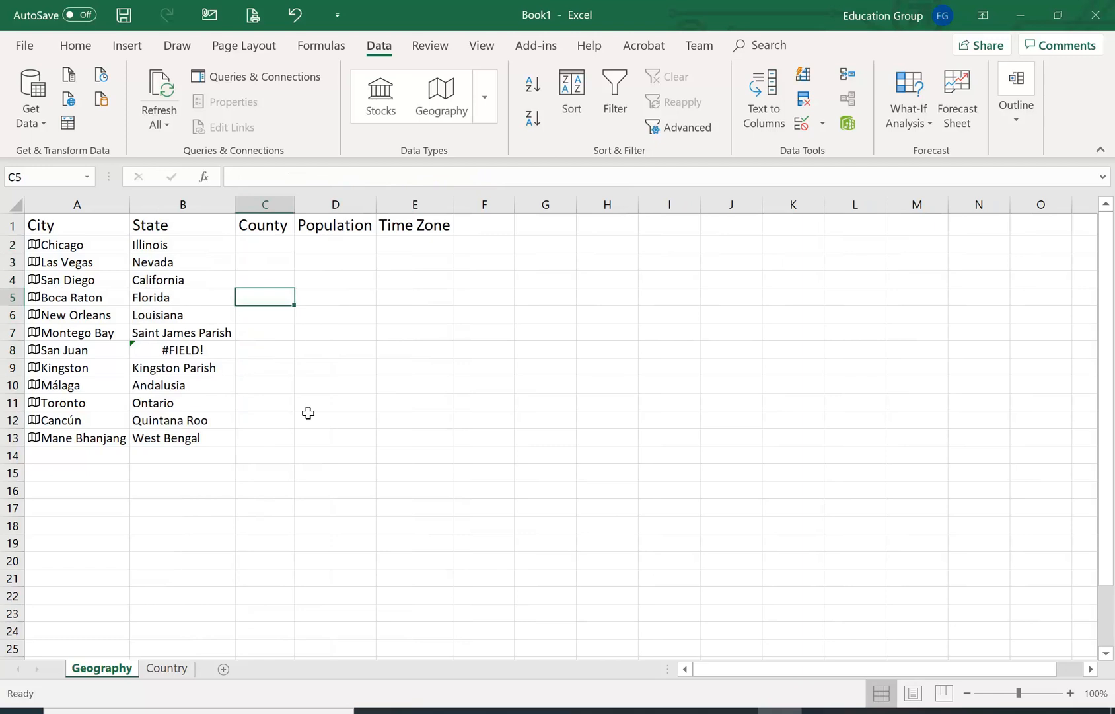
Check the error explanation for San Juan's State cell, B8.
left_click(199, 350)
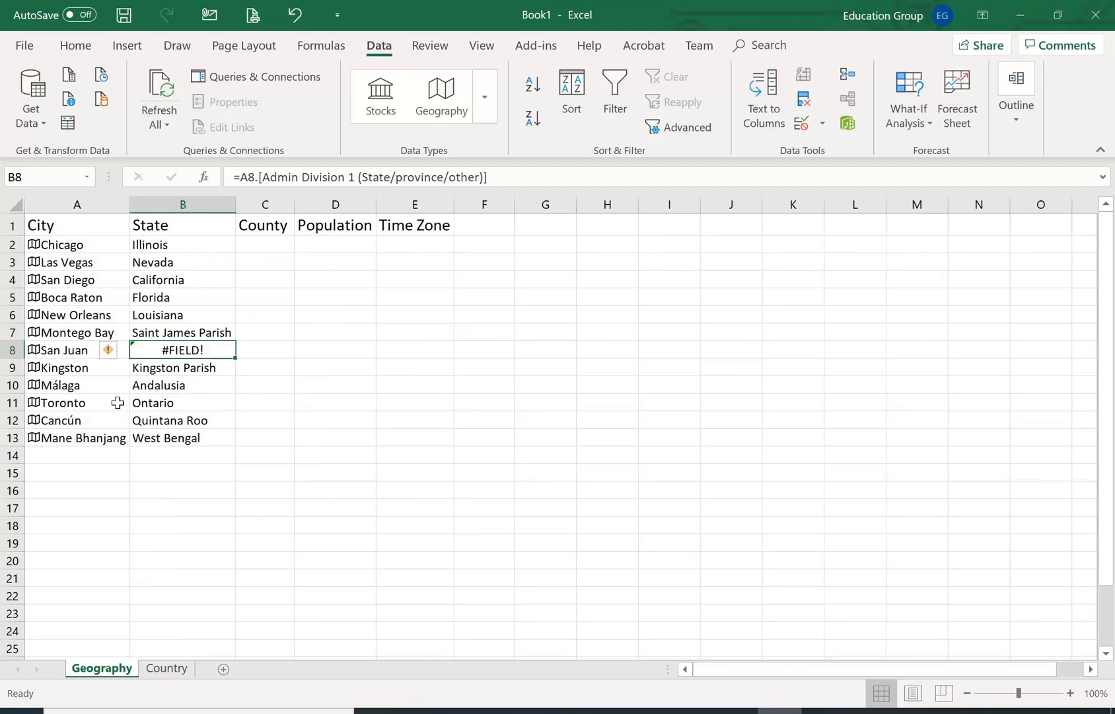
mouse_move(113, 356)
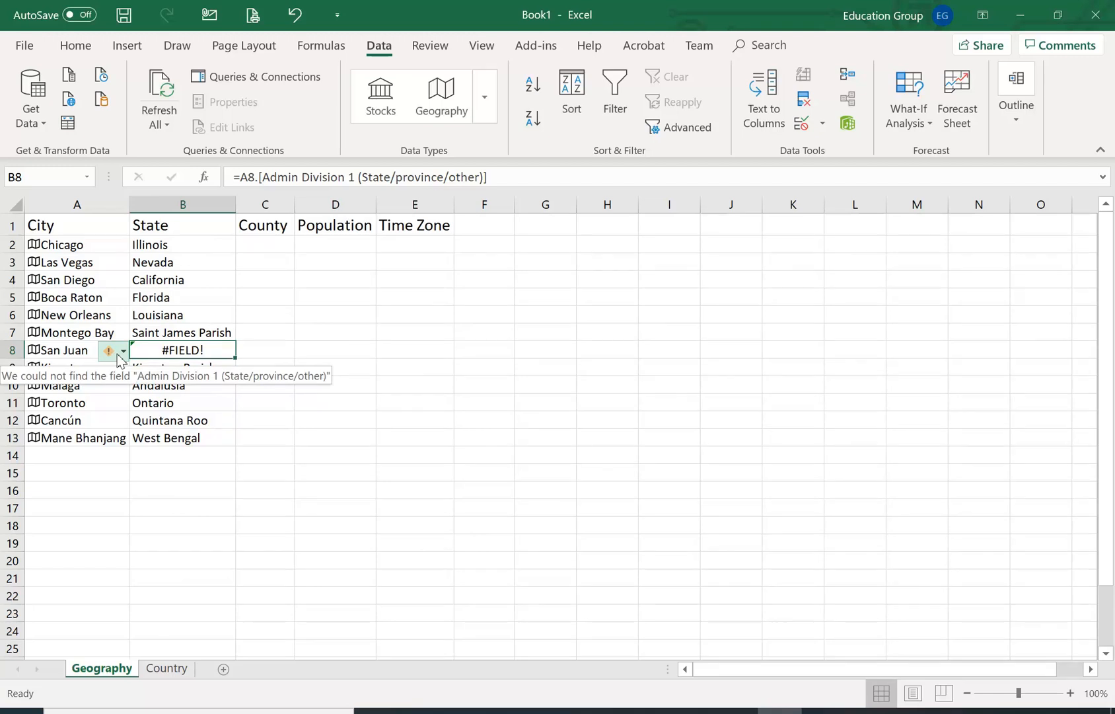
left_click(365, 354)
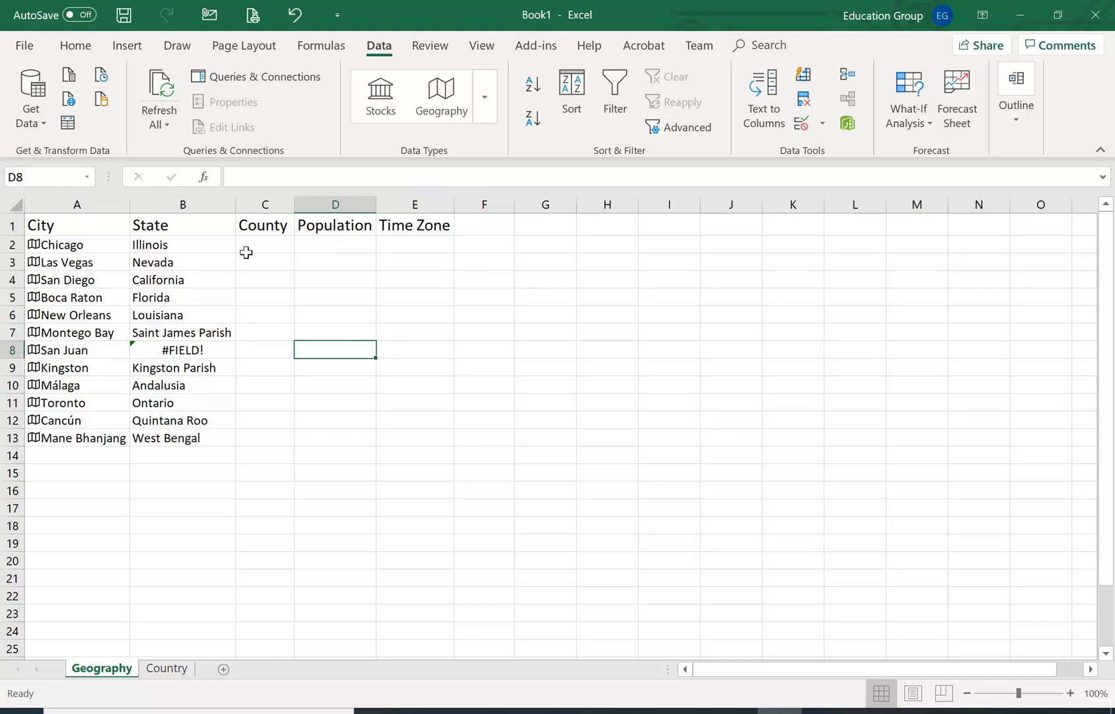
Enter a formula in C2 that extracts Admin Division 2 (County/district/other) from the Chicago cell A2.
left_click(254, 231)
key("Down")
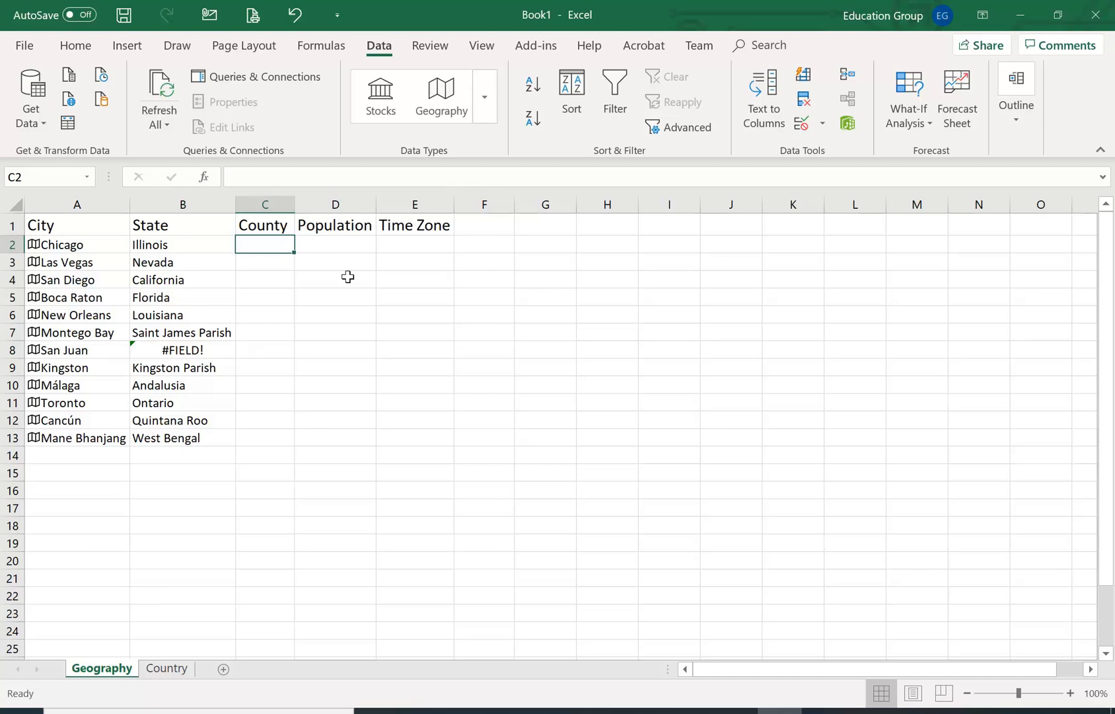
type("=")
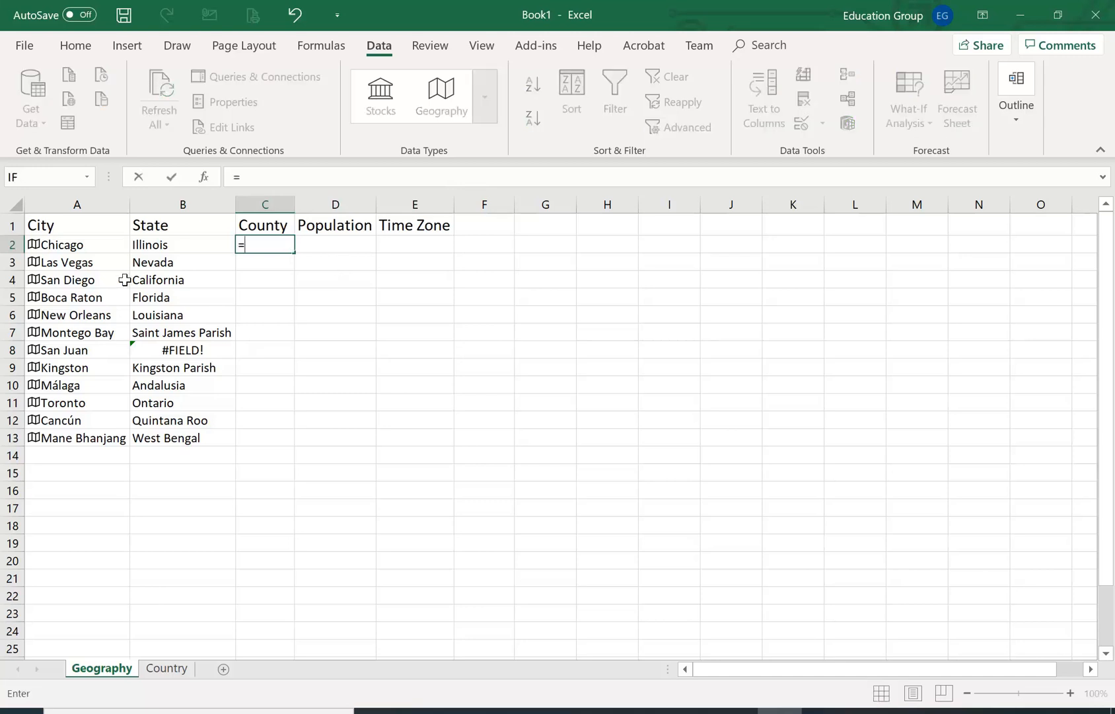
left_click(64, 246)
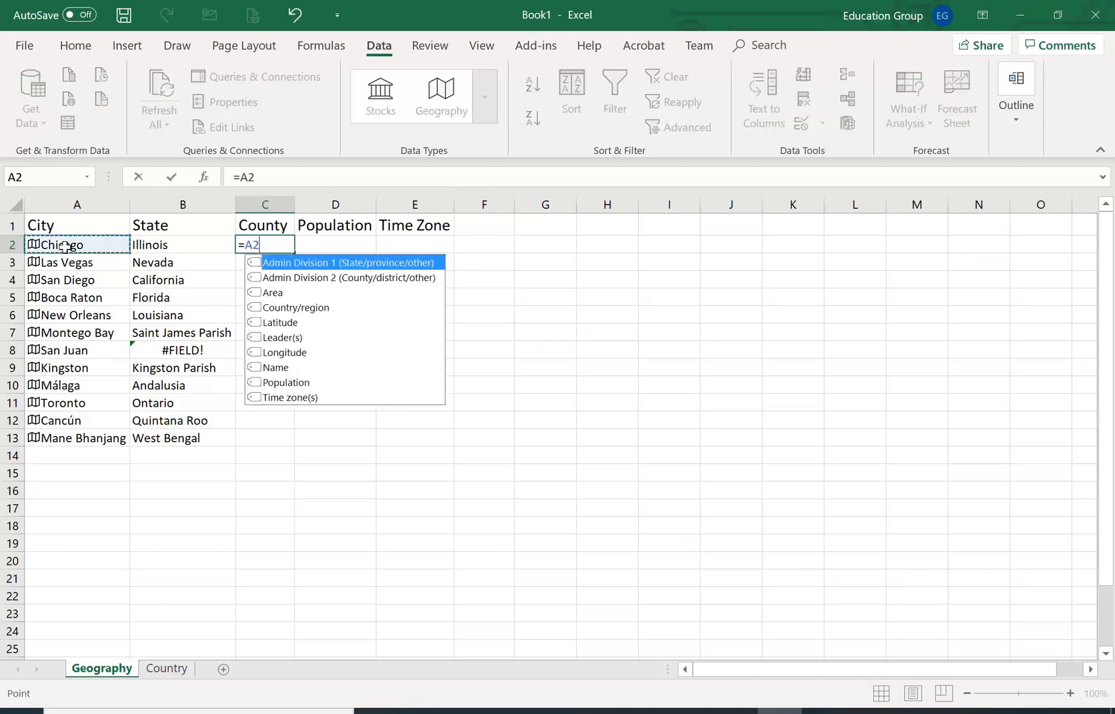
type(".")
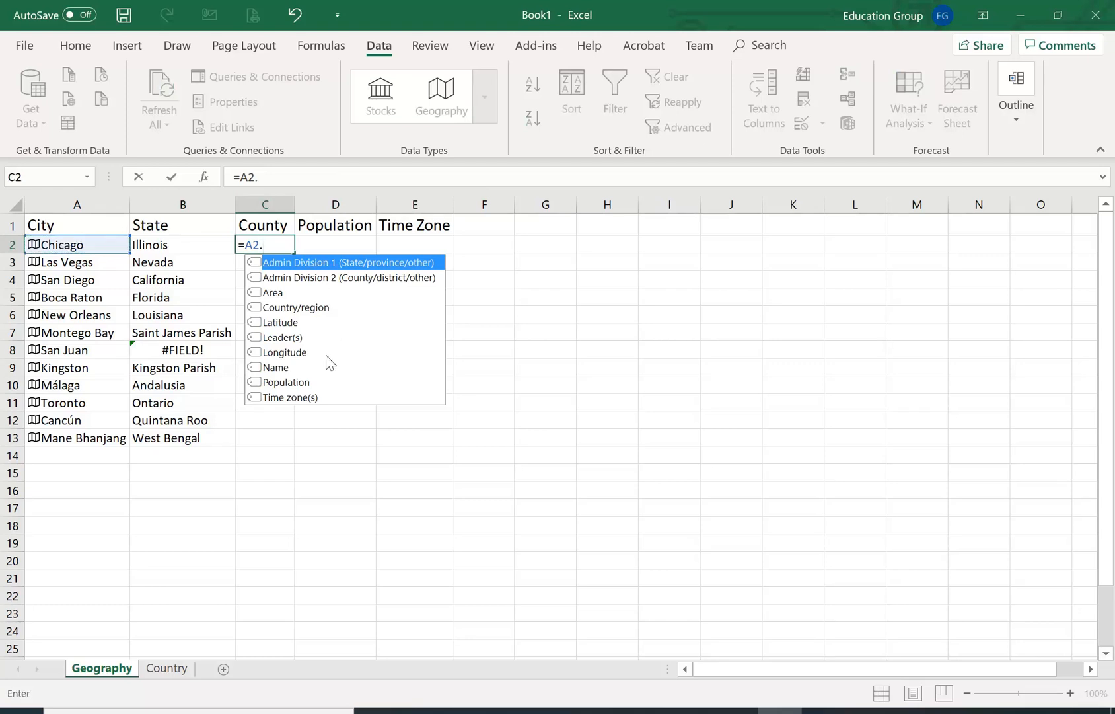
double_click(349, 278)
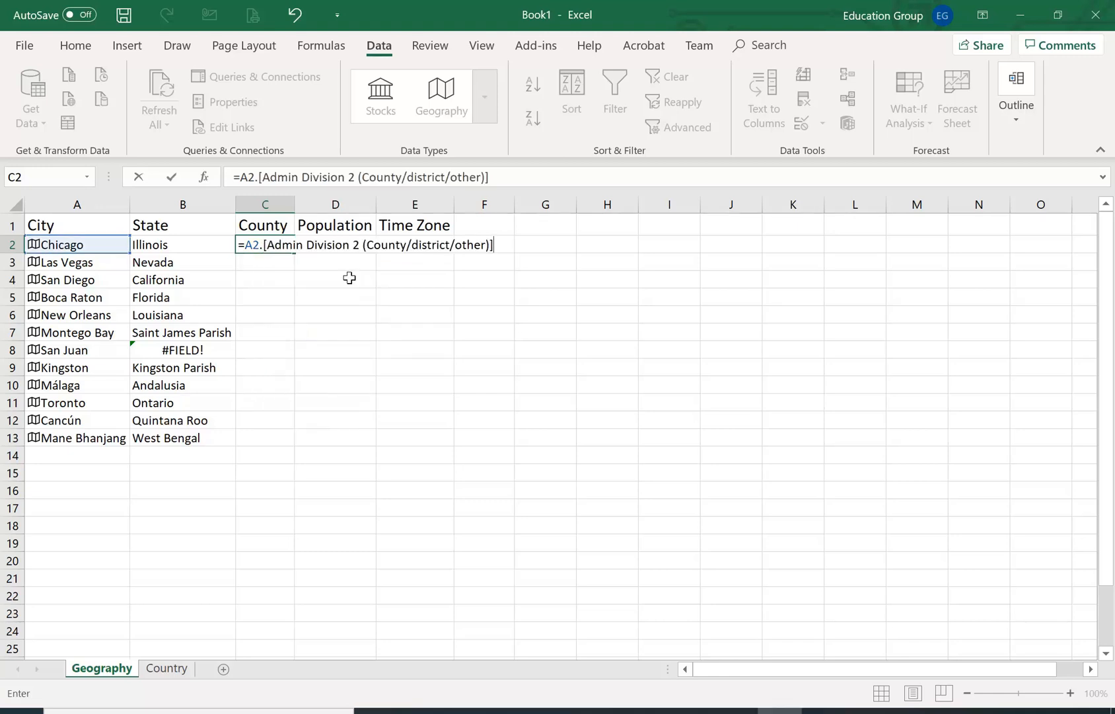
key("Return")
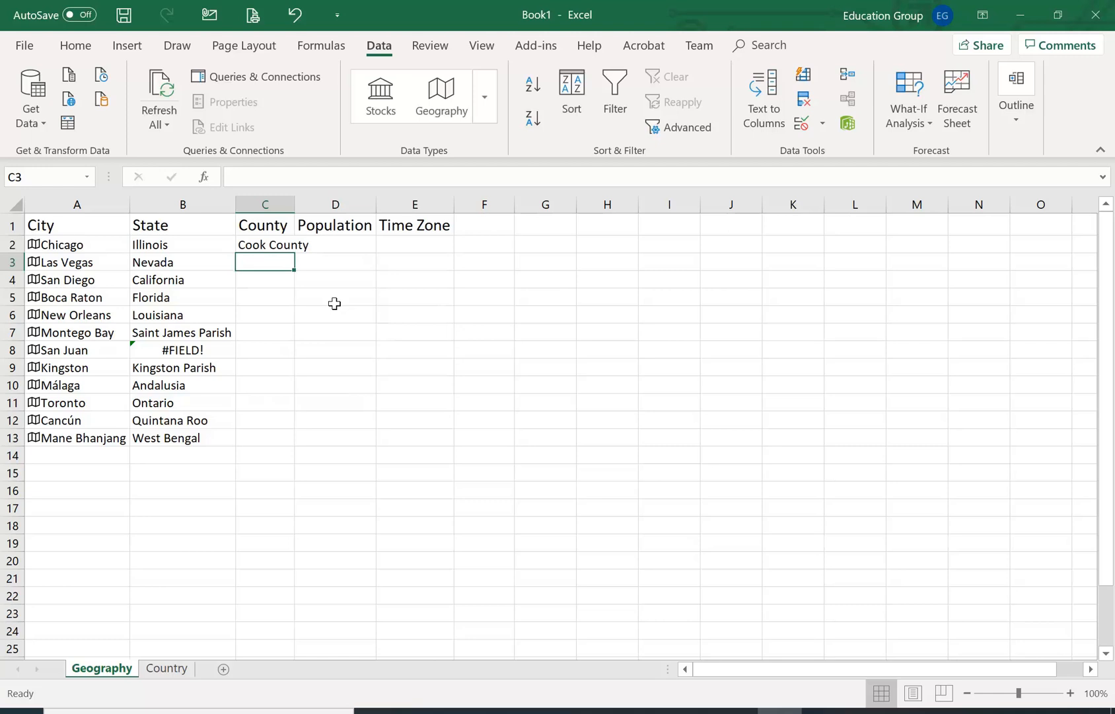
Fill the County formula from C2 down to C13 and autofit the County column's width.
double_click(295, 204)
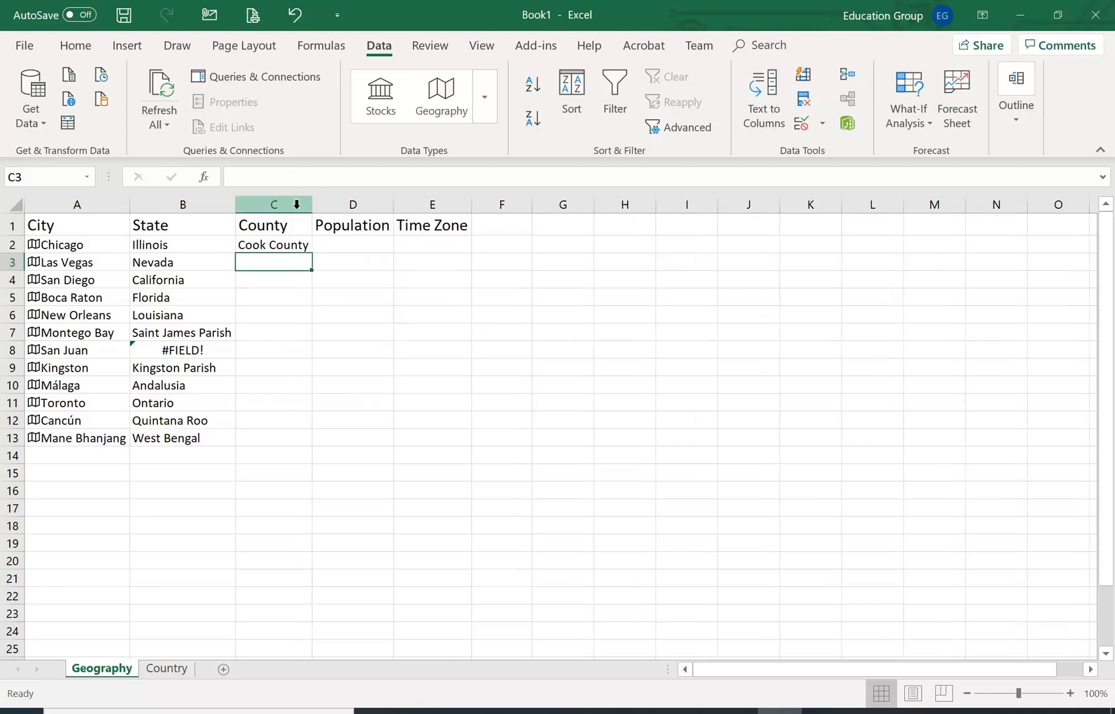
left_click(291, 245)
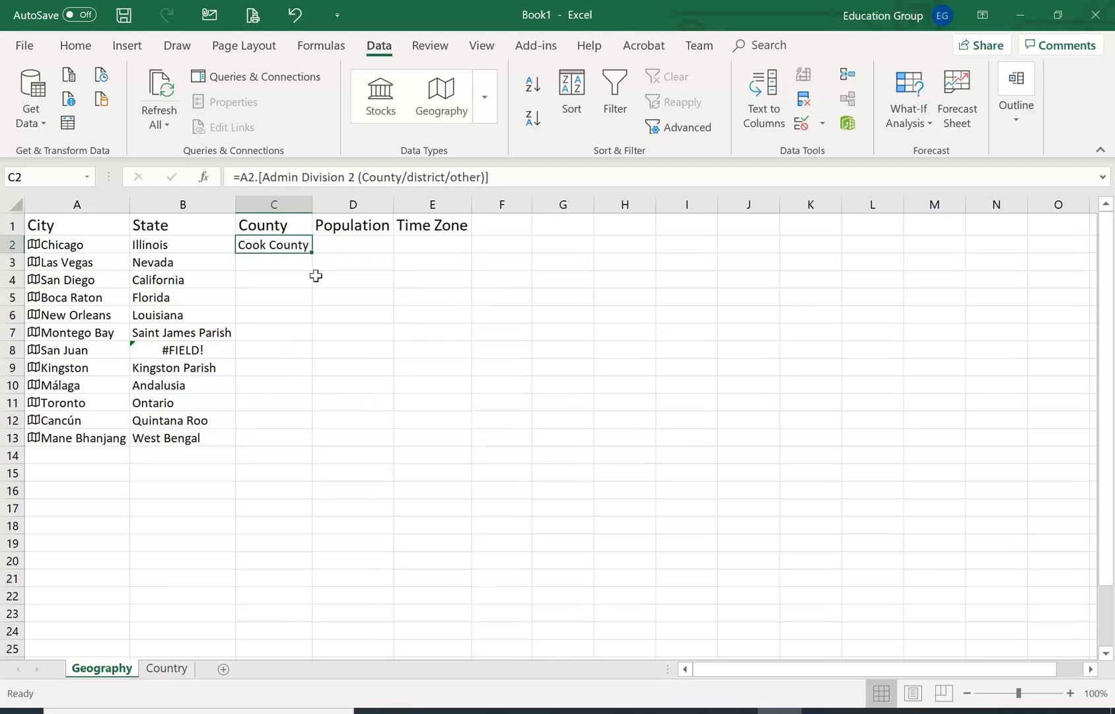
left_click_drag(311, 253, 300, 442)
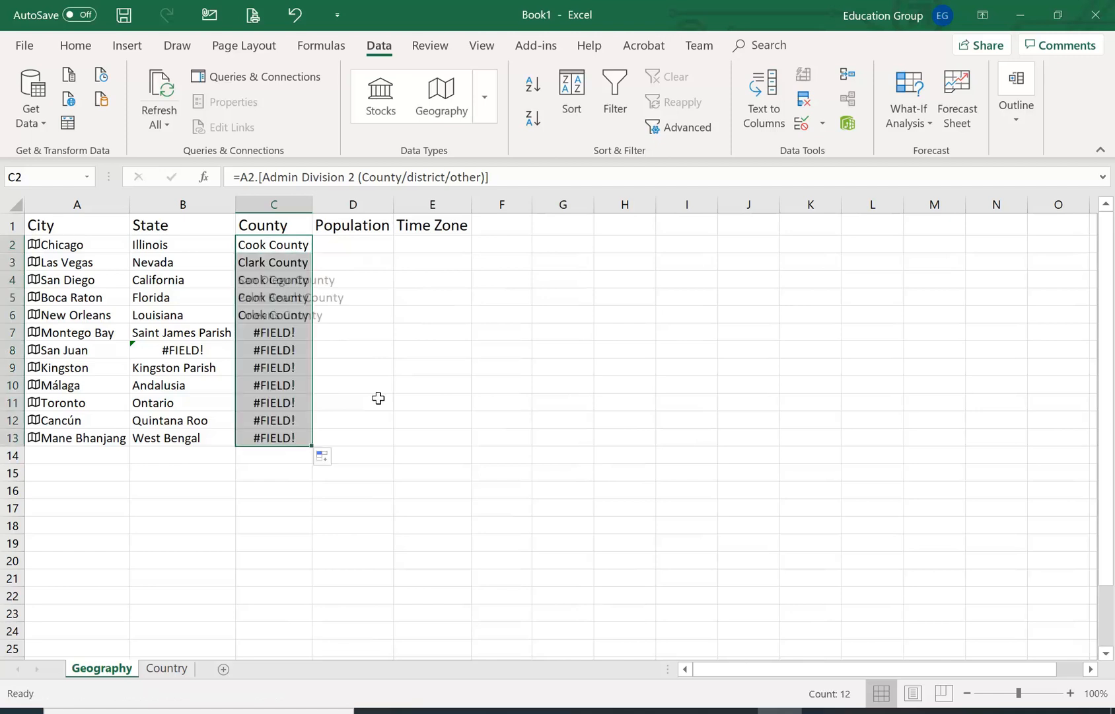
left_click_drag(316, 205, 316, 205)
double_click(316, 205)
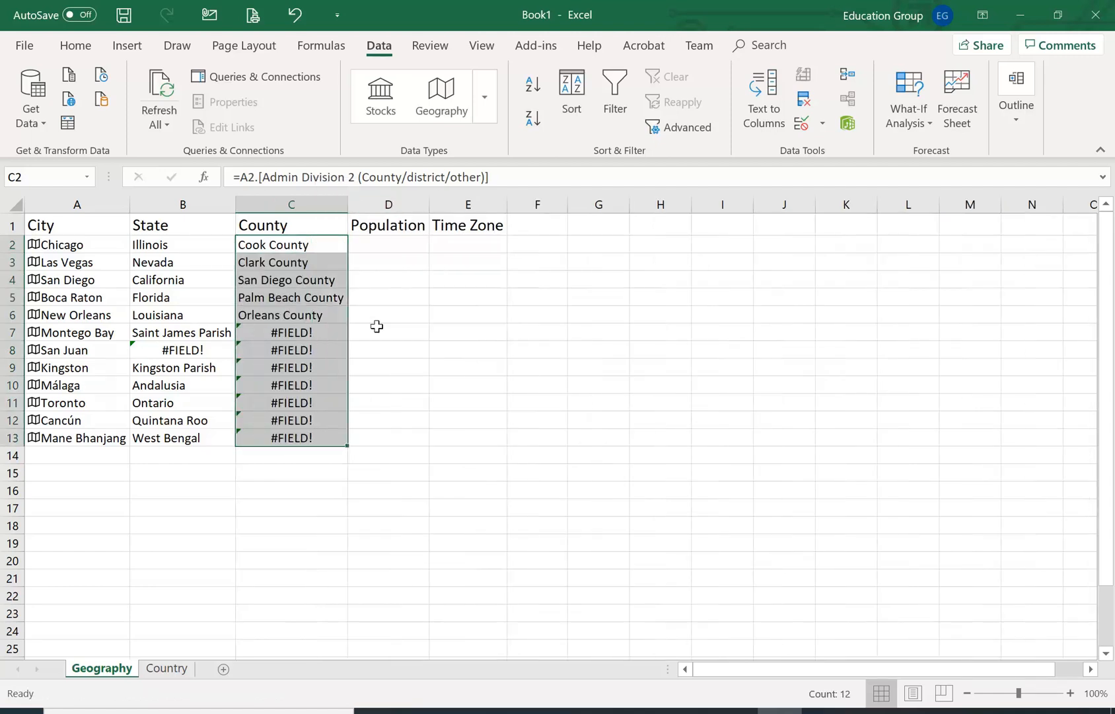
left_click(395, 338)
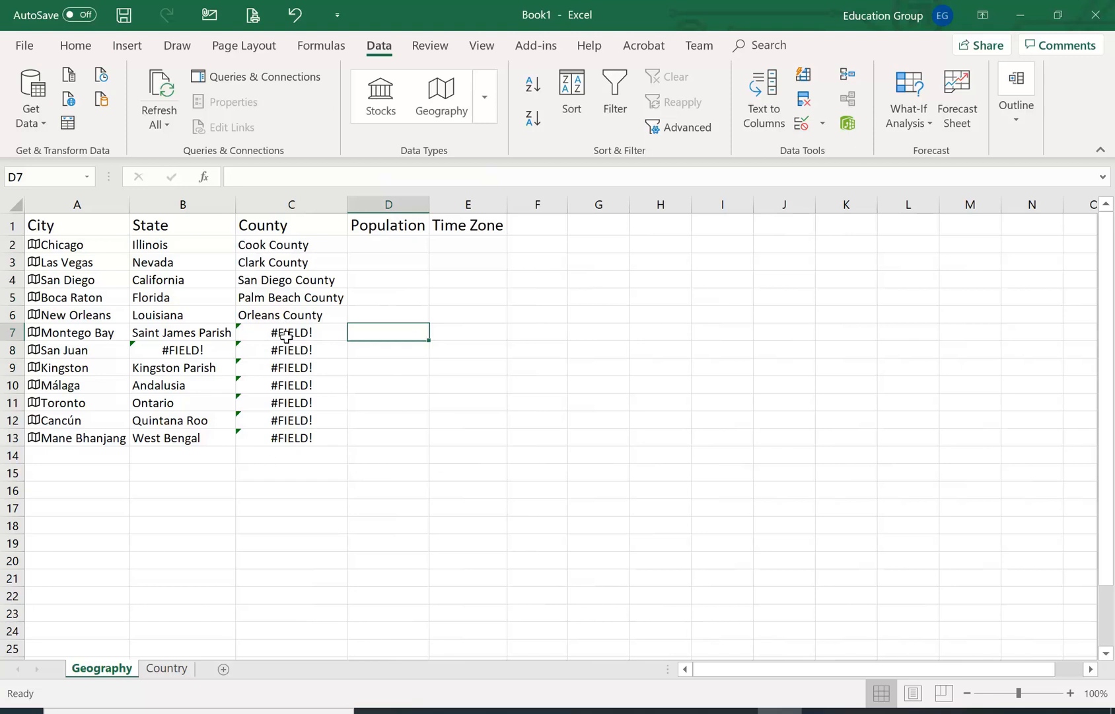
Enter a formula in D2 that extracts Population from the Chicago cell A2.
left_click(401, 243)
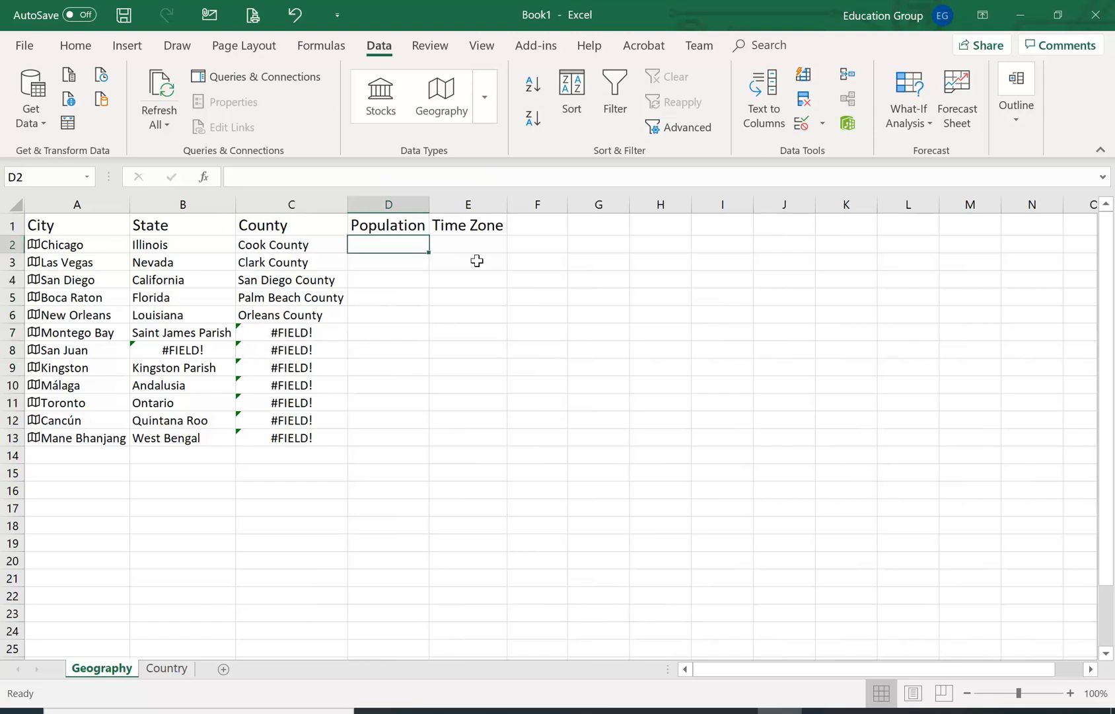
type("=")
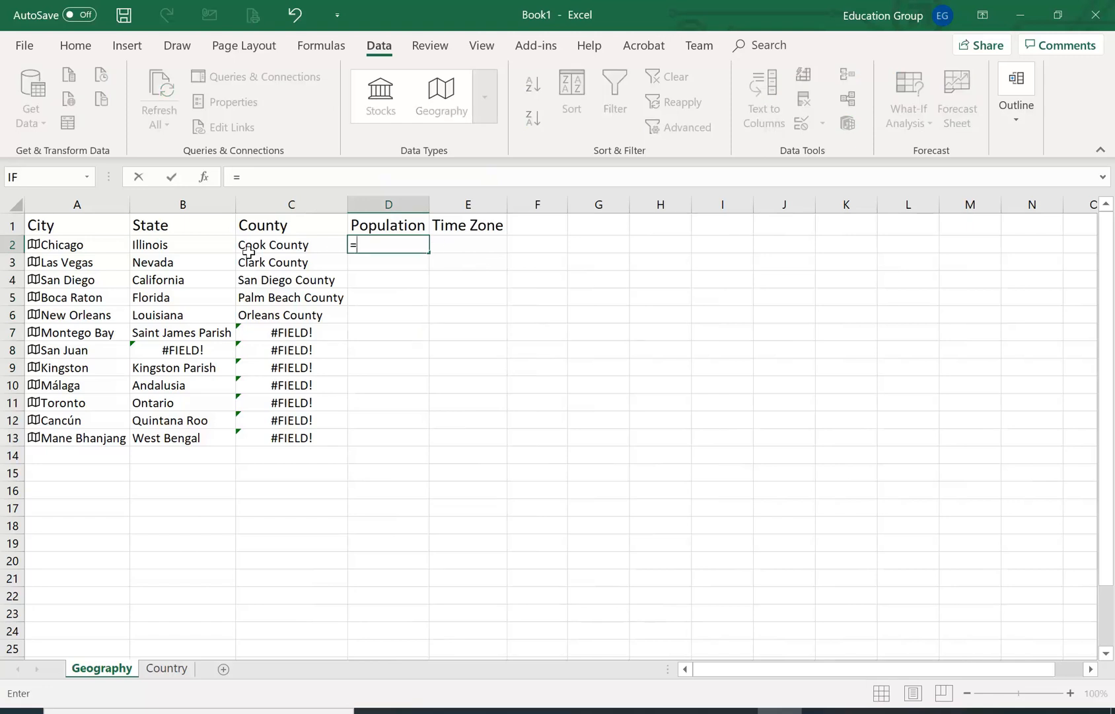
left_click(84, 245)
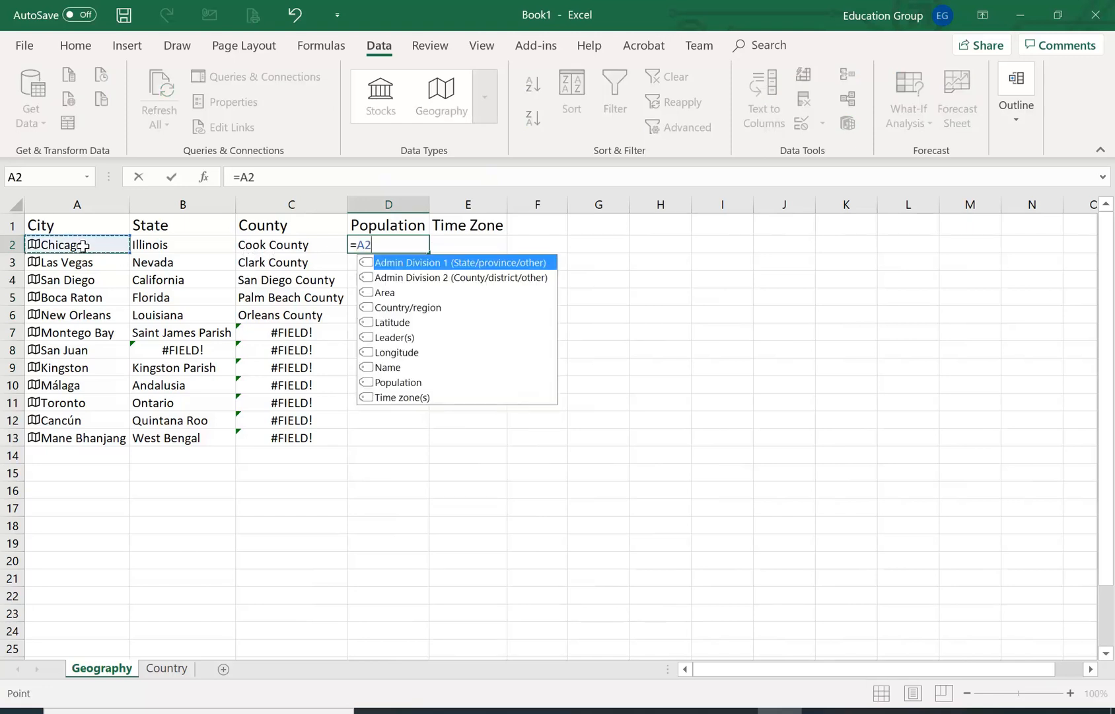
type(".")
left_click(391, 386)
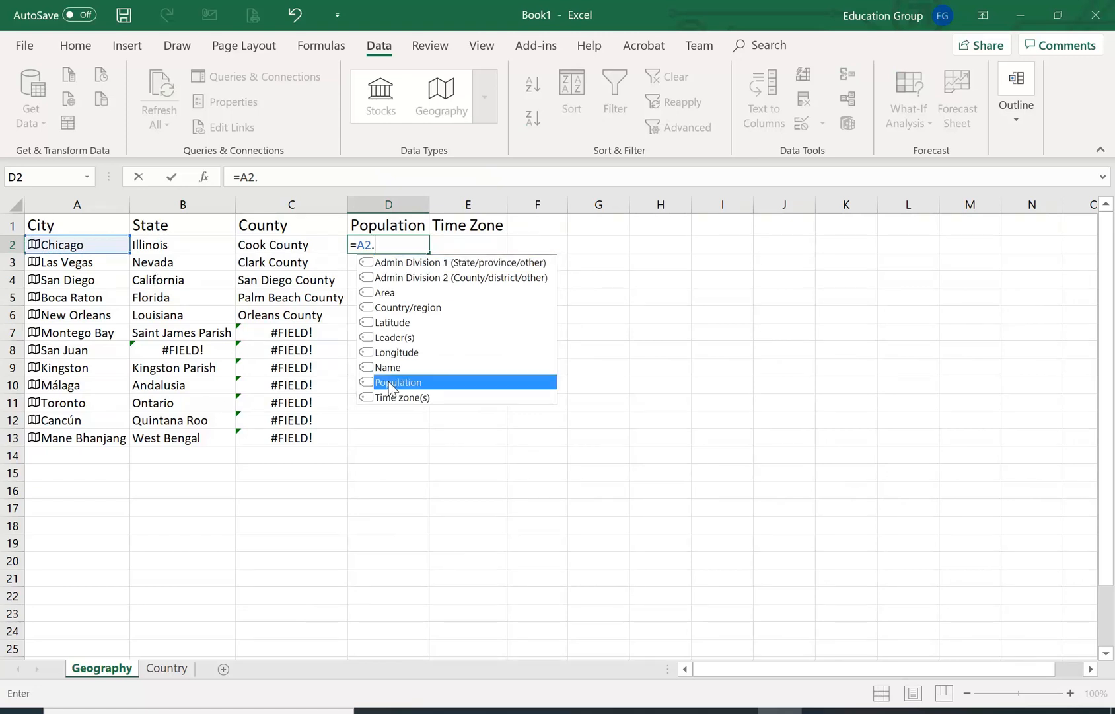
key("Return")
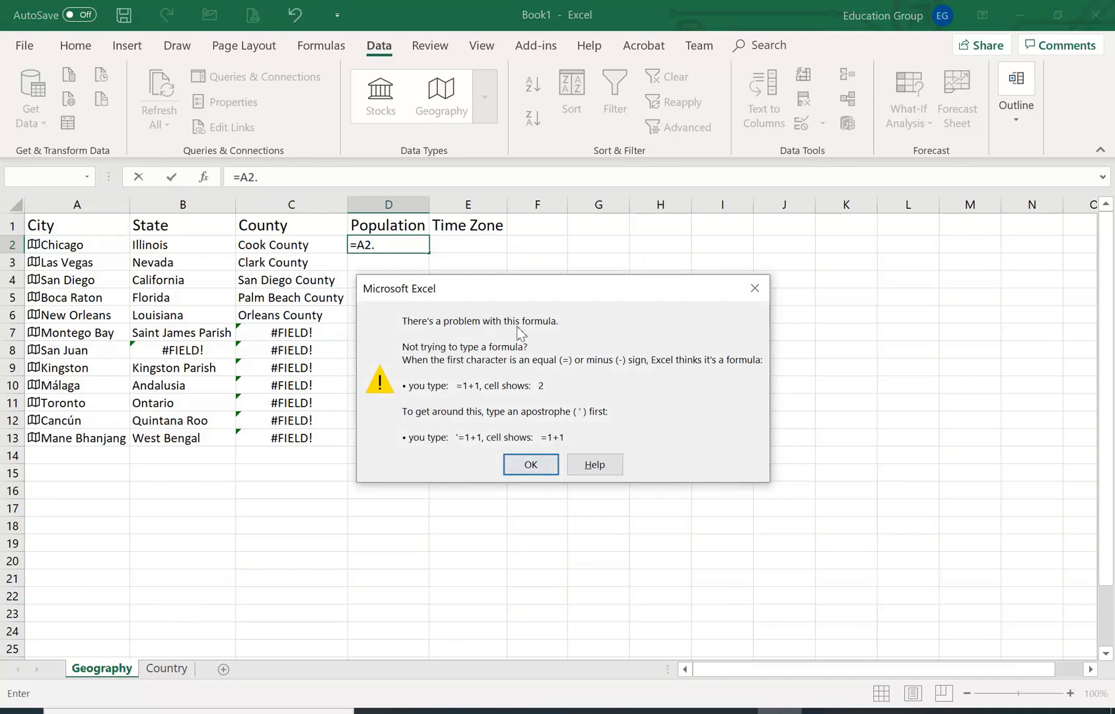
left_click(528, 466)
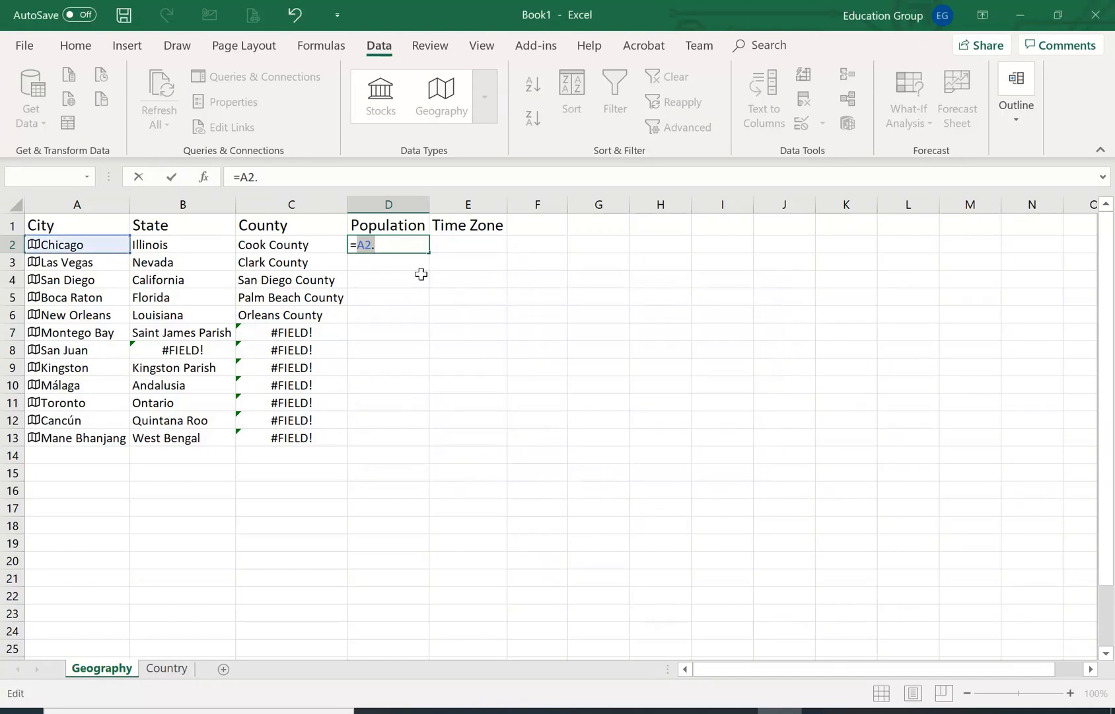
left_click(375, 245)
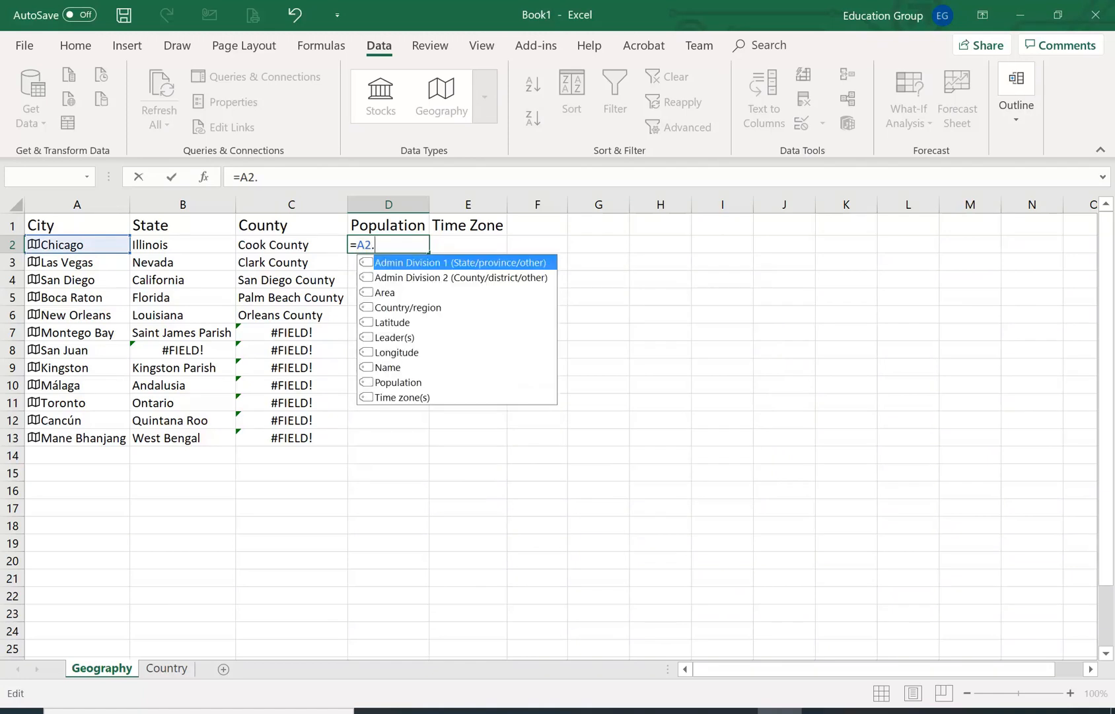
double_click(410, 383)
key("ctrl+Return")
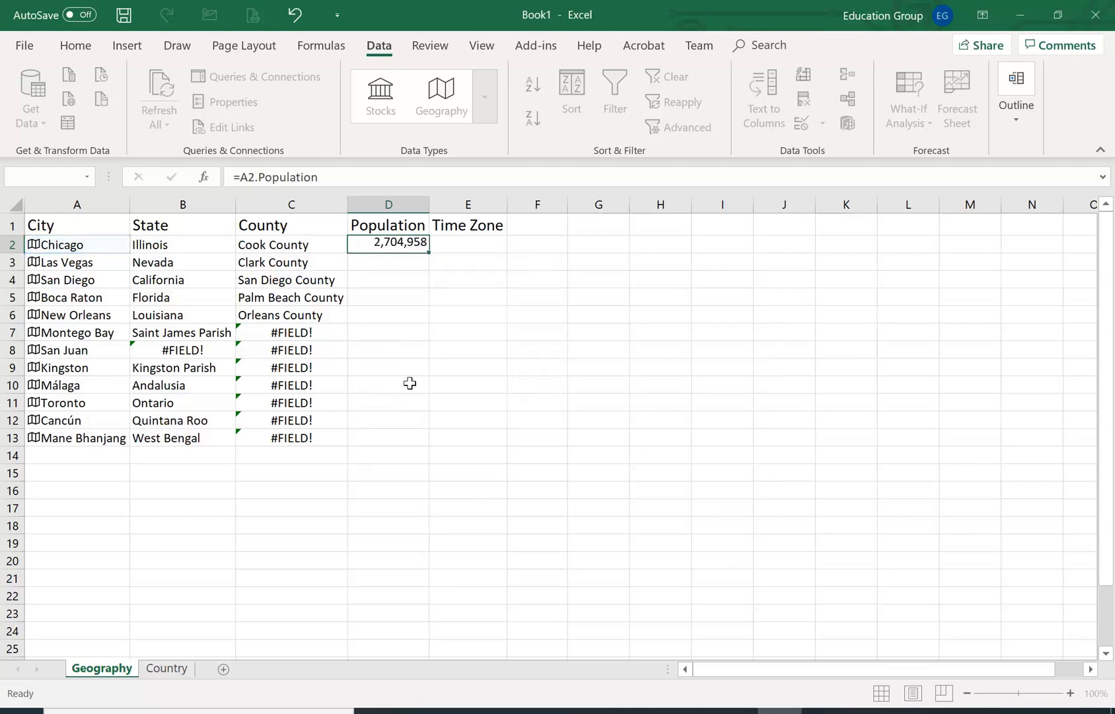
key("Return")
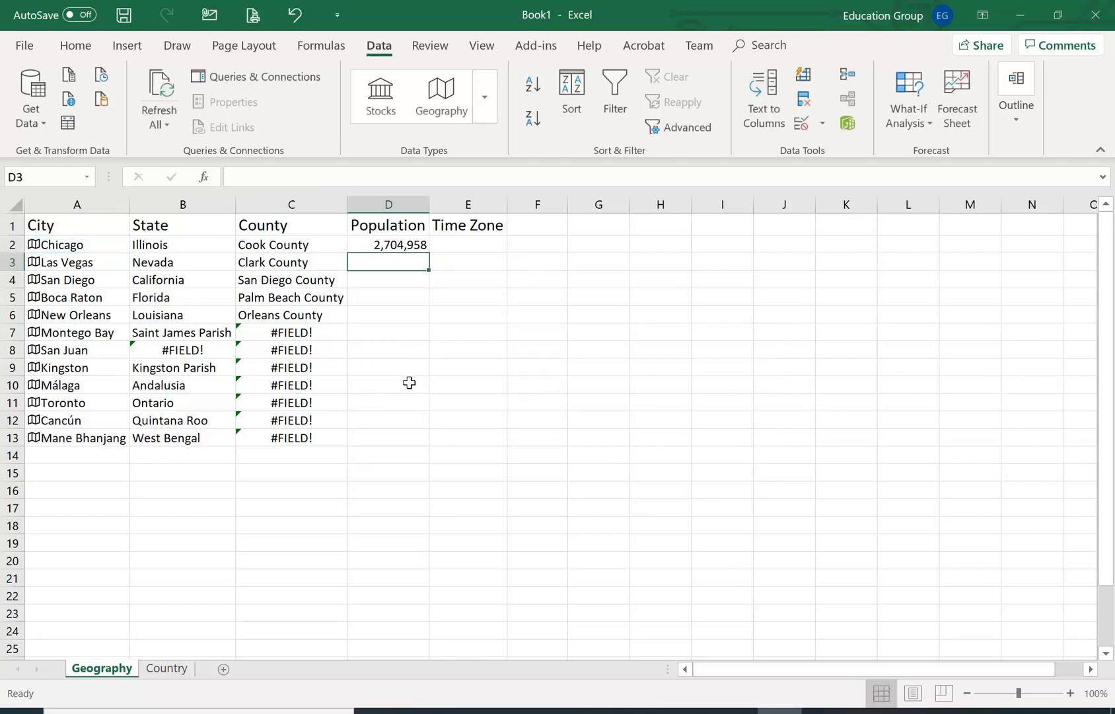
Fill the Population formula from D2 down to D13.
left_click(404, 246)
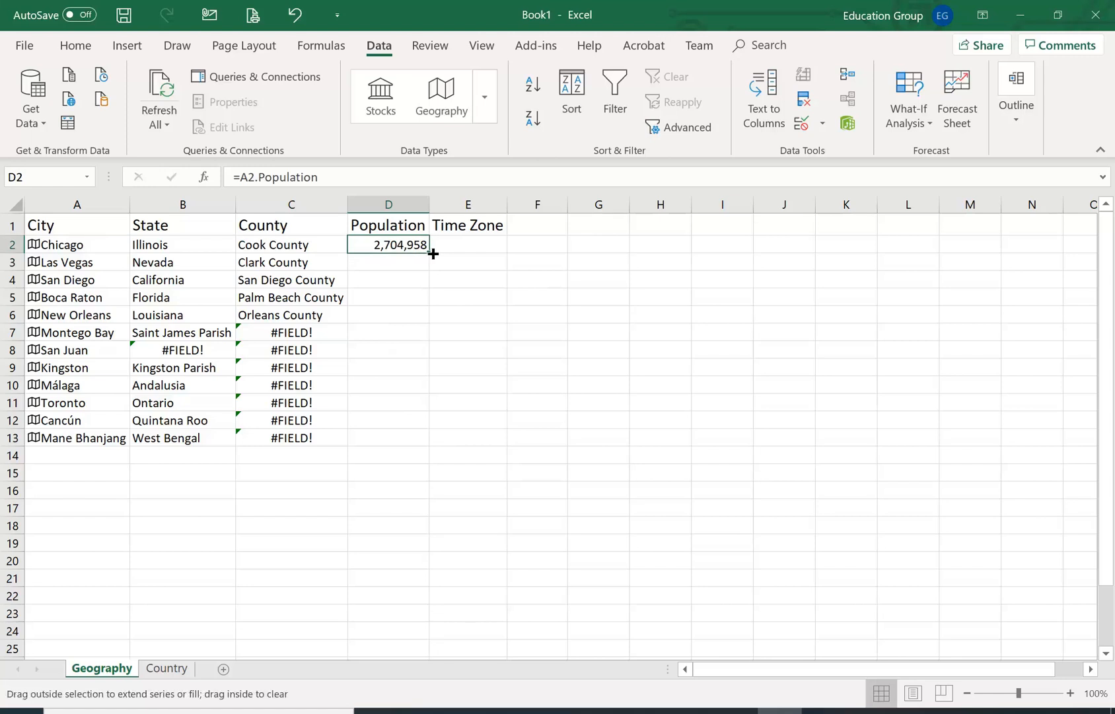
double_click(431, 253)
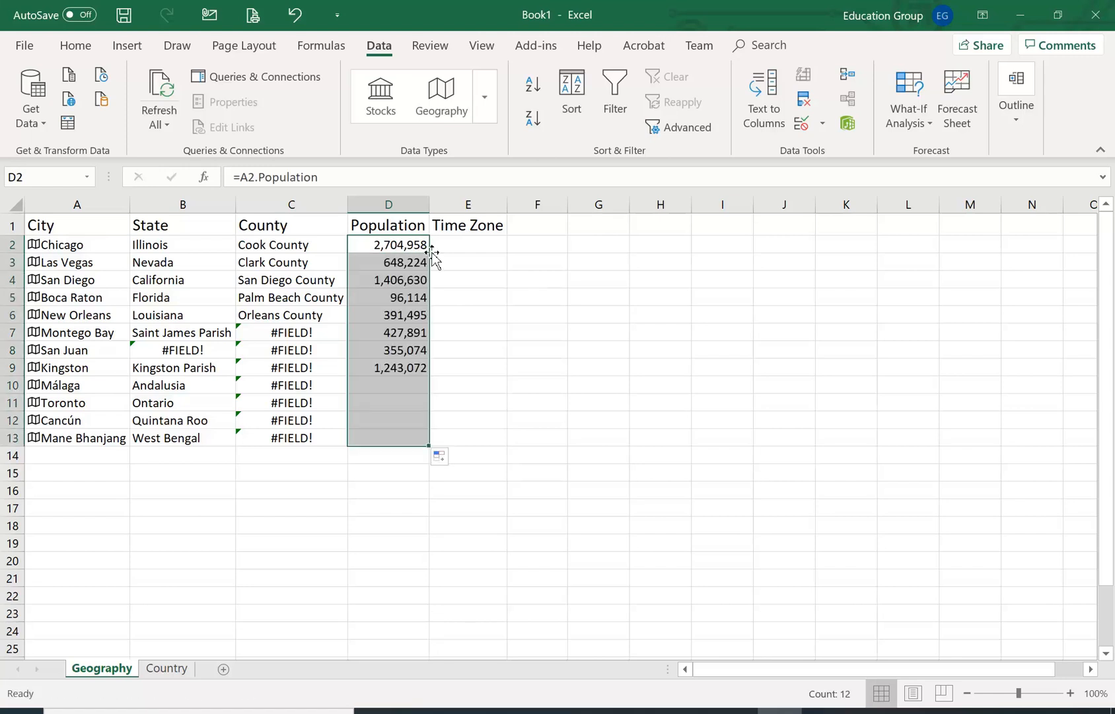
left_click(490, 490)
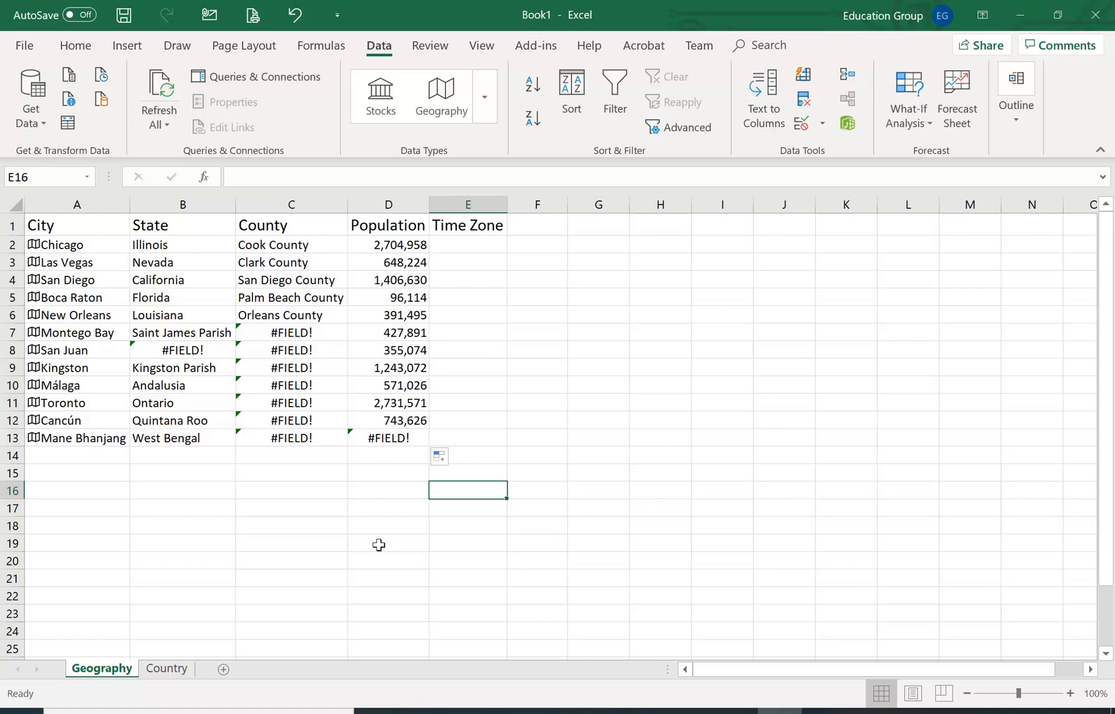
Enter a formula in E2 that extracts Time zone(s) from the Chicago cell A2.
left_click(473, 243)
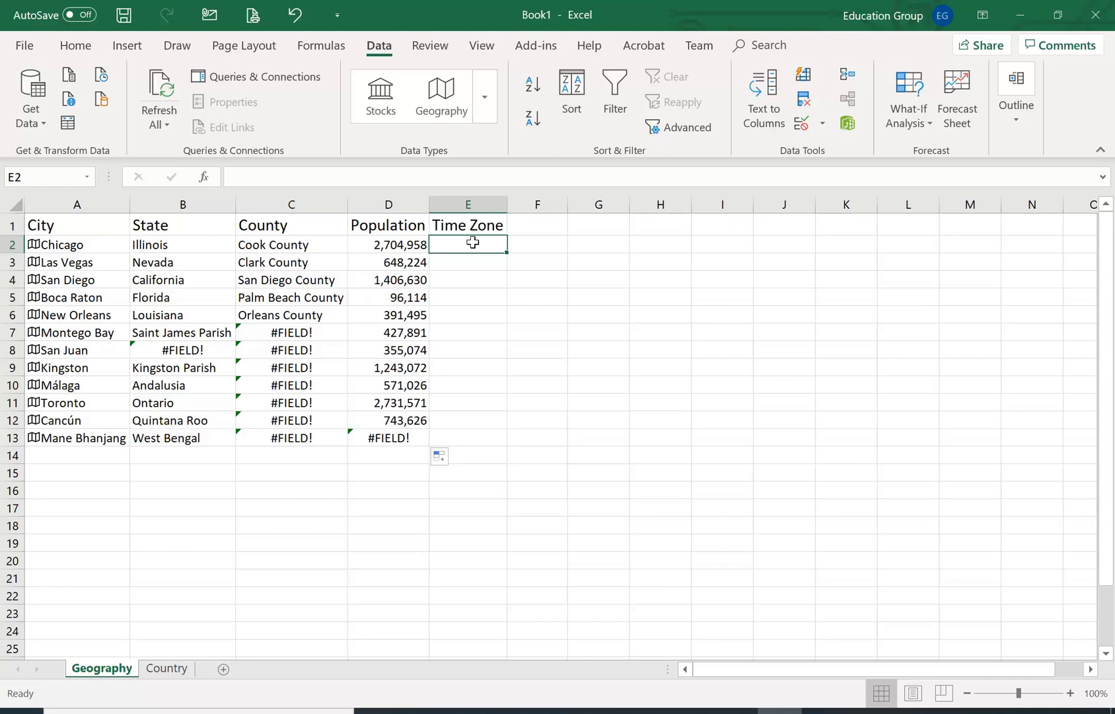
type("=")
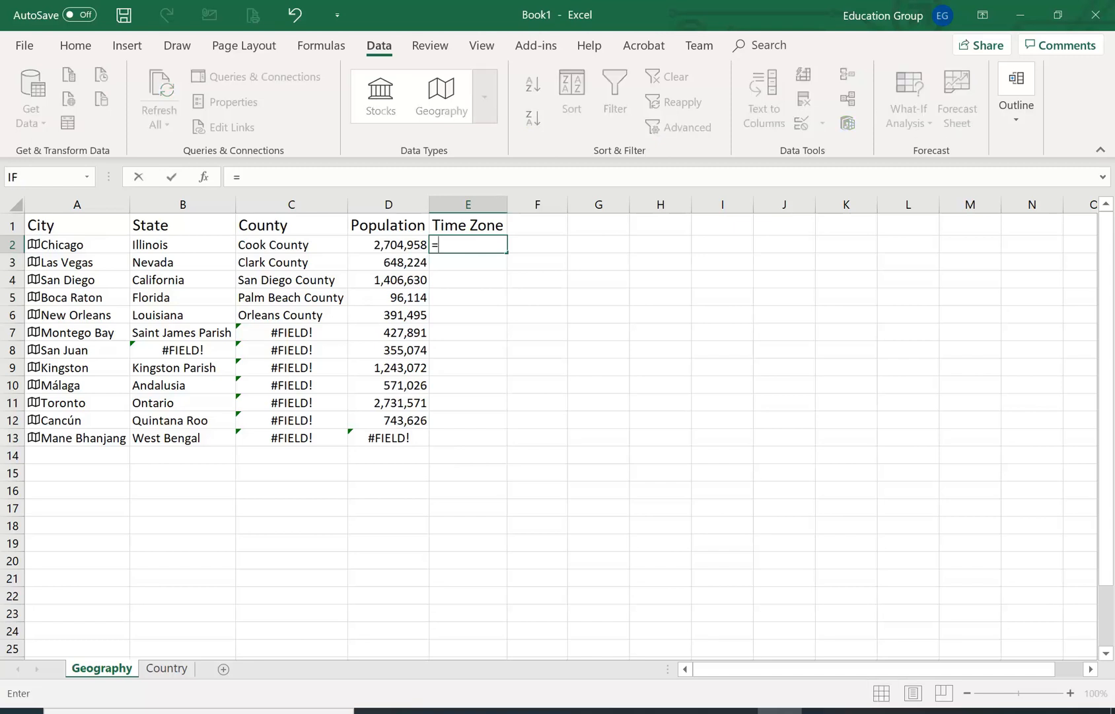
left_click(53, 247)
type(".")
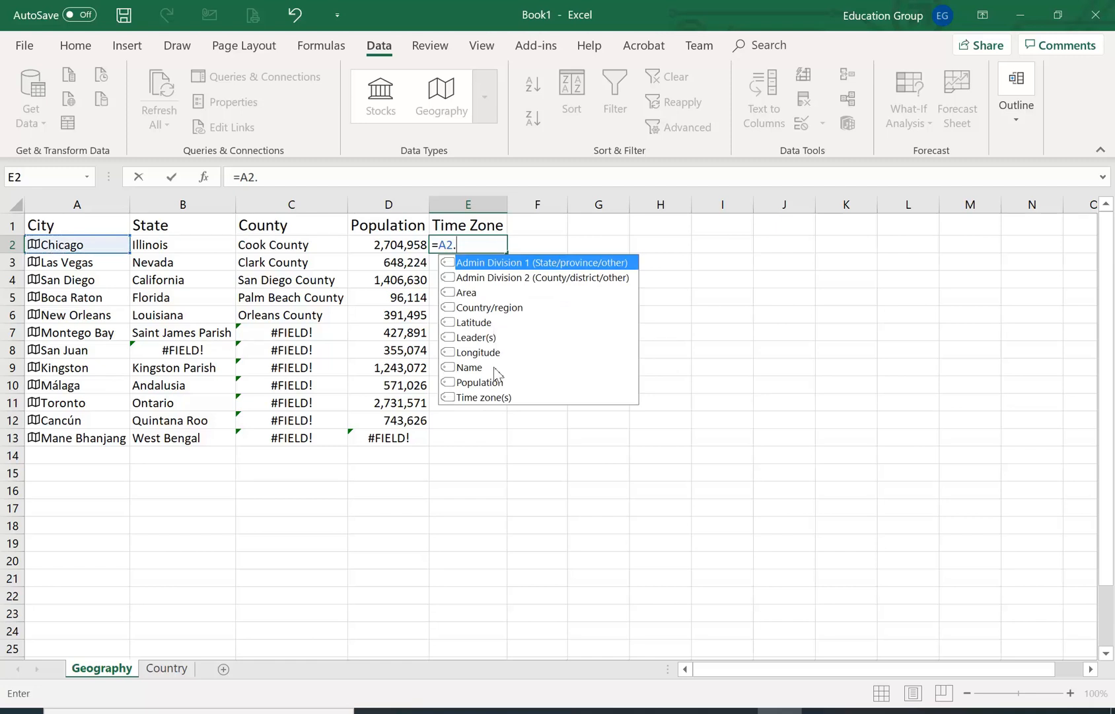
left_click(500, 398)
double_click(500, 398)
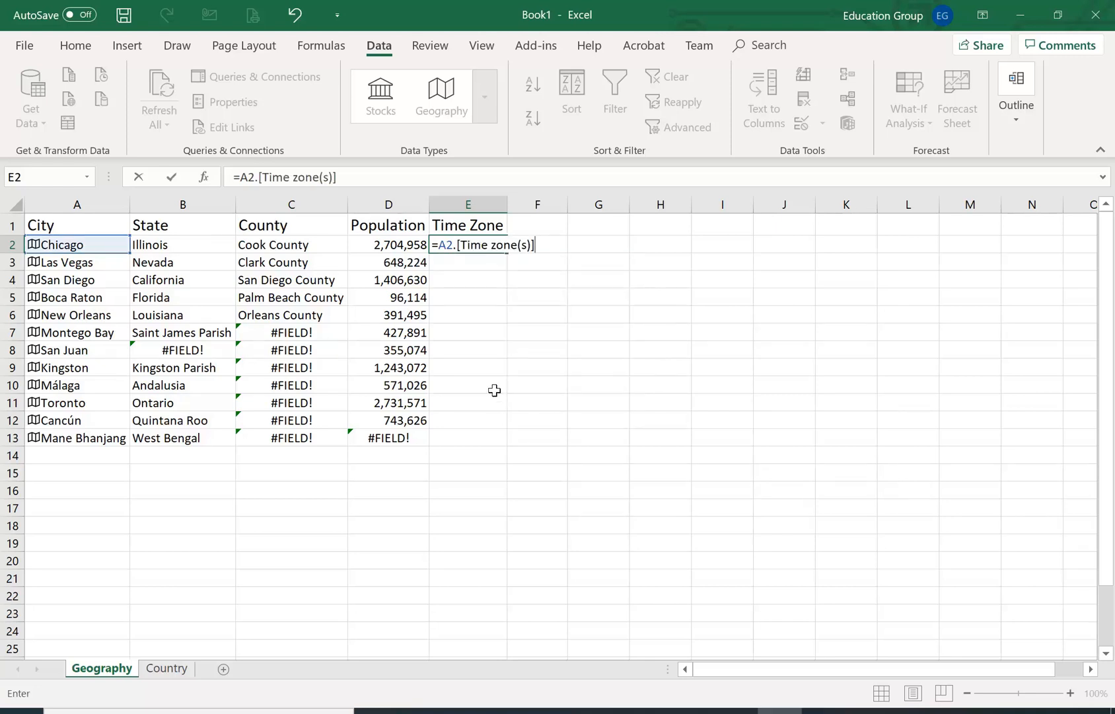
key("Return")
Fill the Time Zone formula from E2 down to E13 and autofit the Time Zone column's width.
left_click_drag(511, 204, 536, 203)
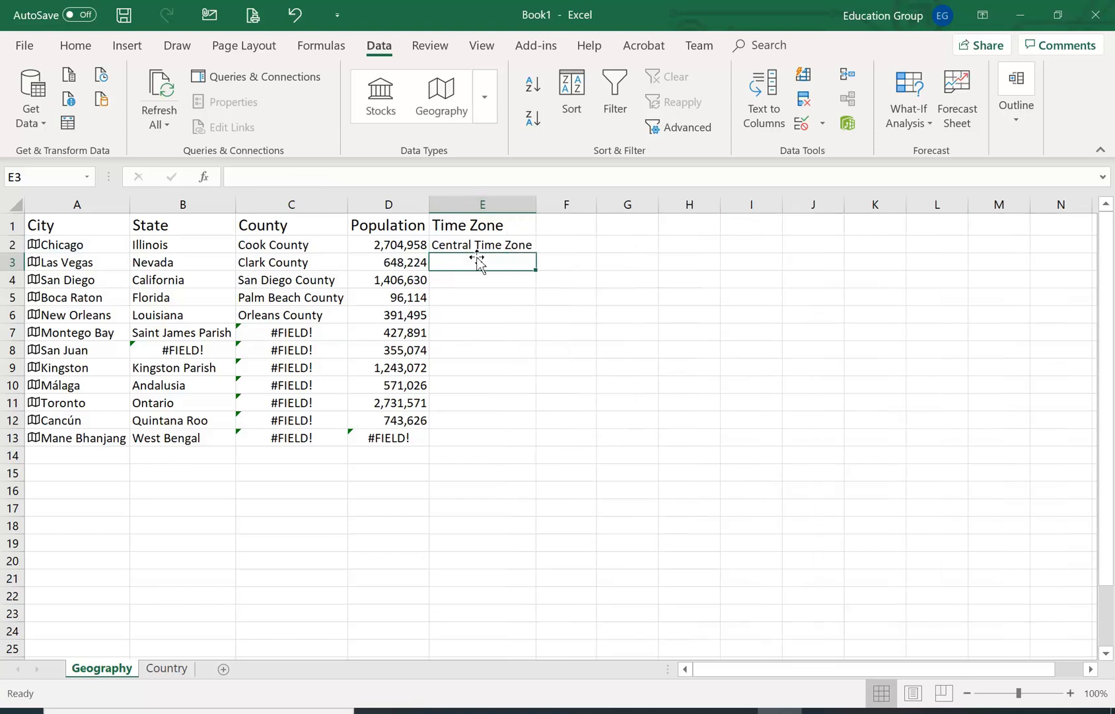
left_click(499, 244)
double_click(536, 252)
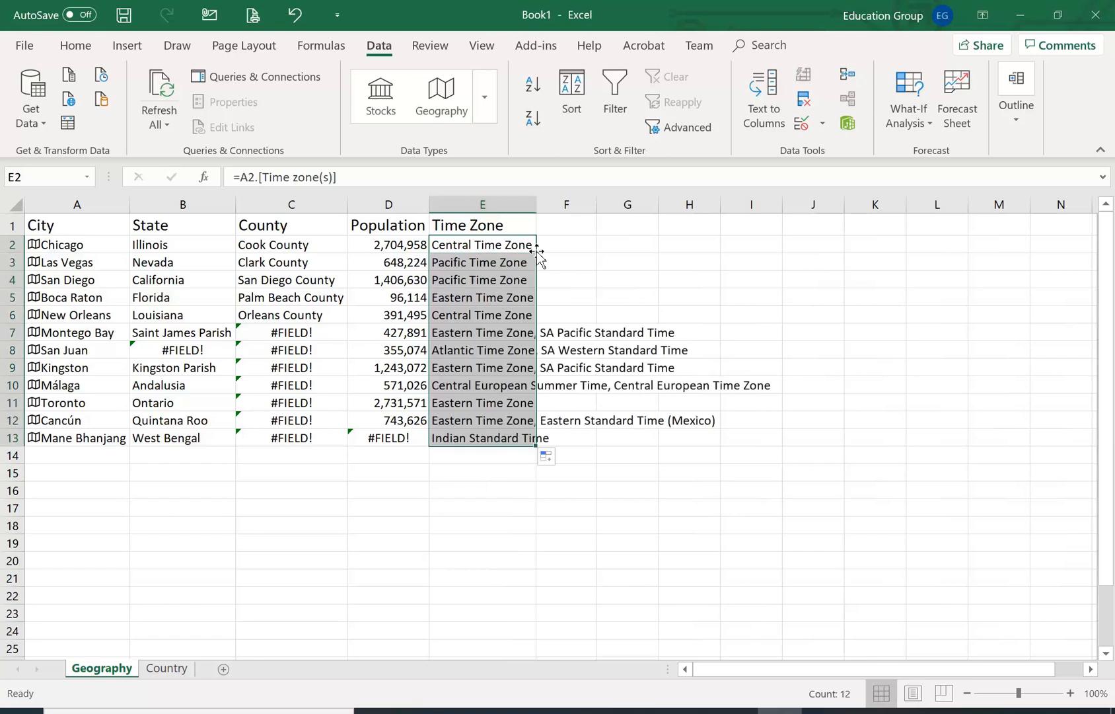
double_click(535, 205)
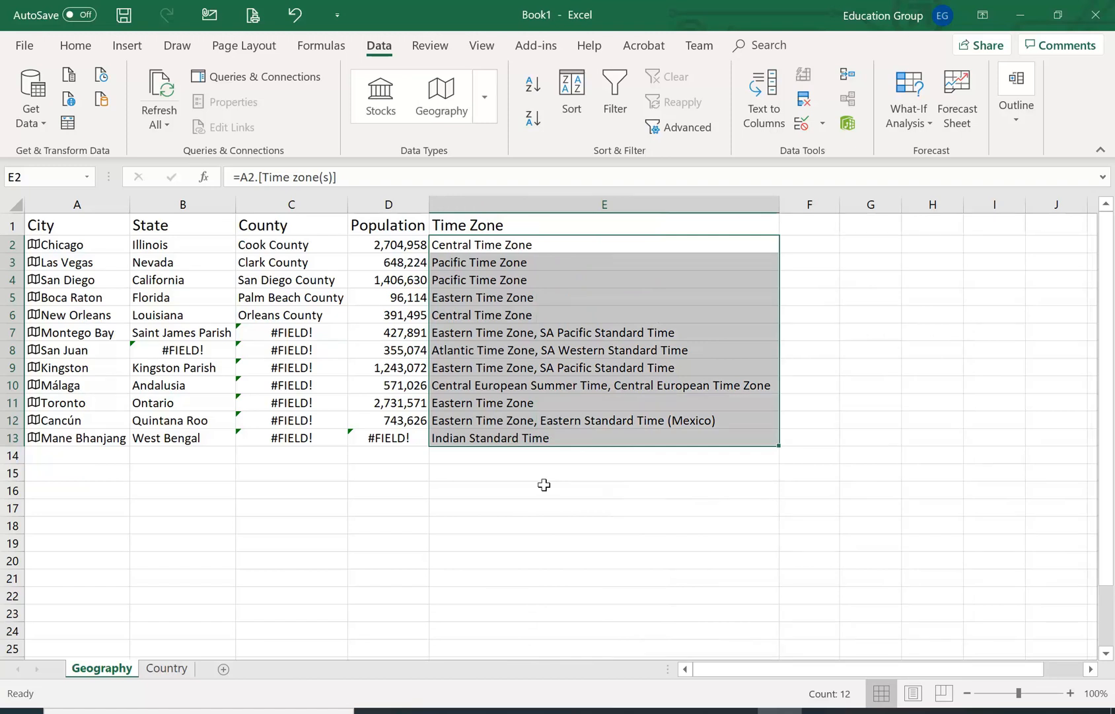
left_click(863, 297)
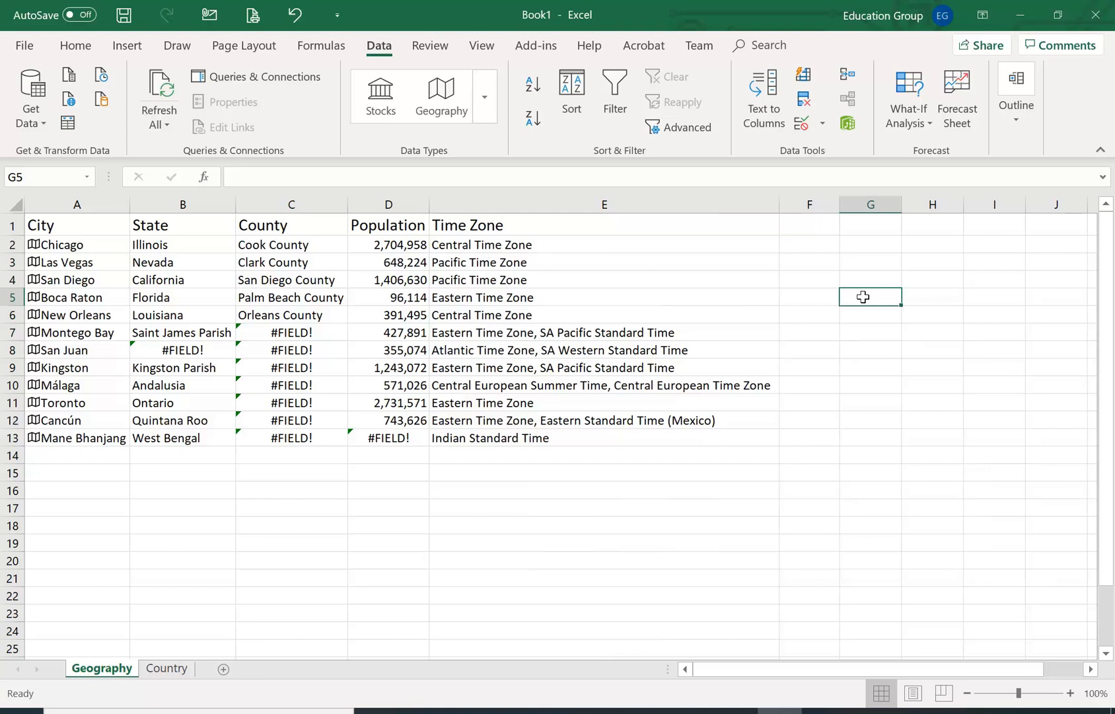
Convert the range A1:E13 into a table with headers.
left_click(66, 225)
left_click_drag(65, 225, 473, 438)
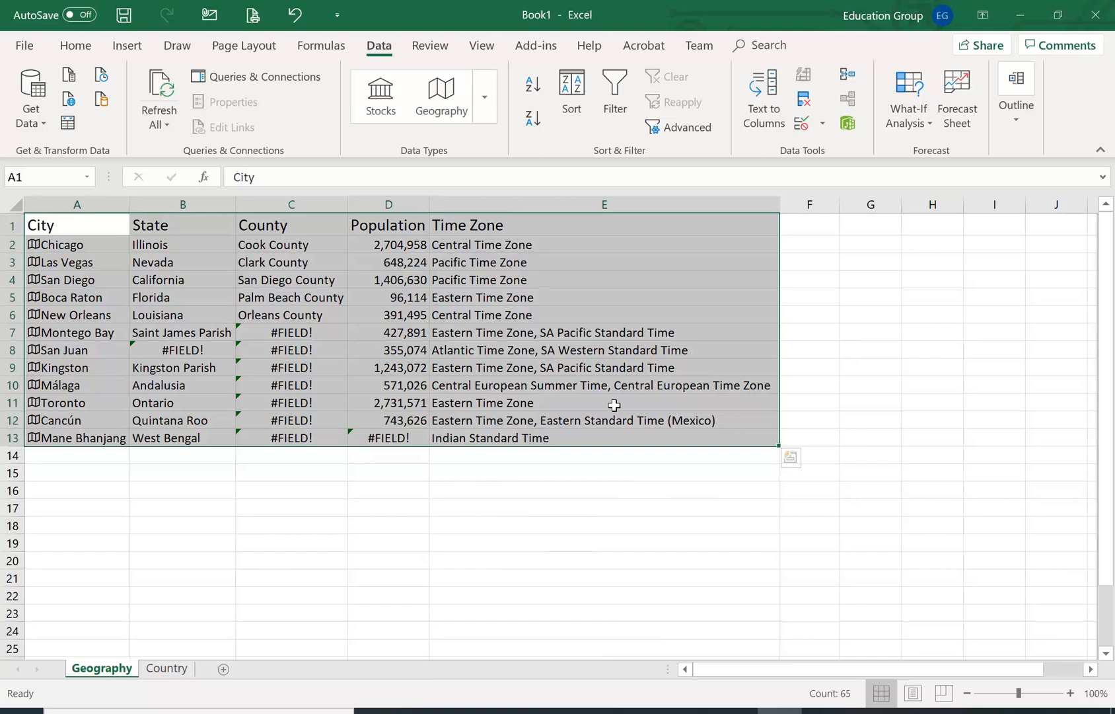
key("ctrl+t")
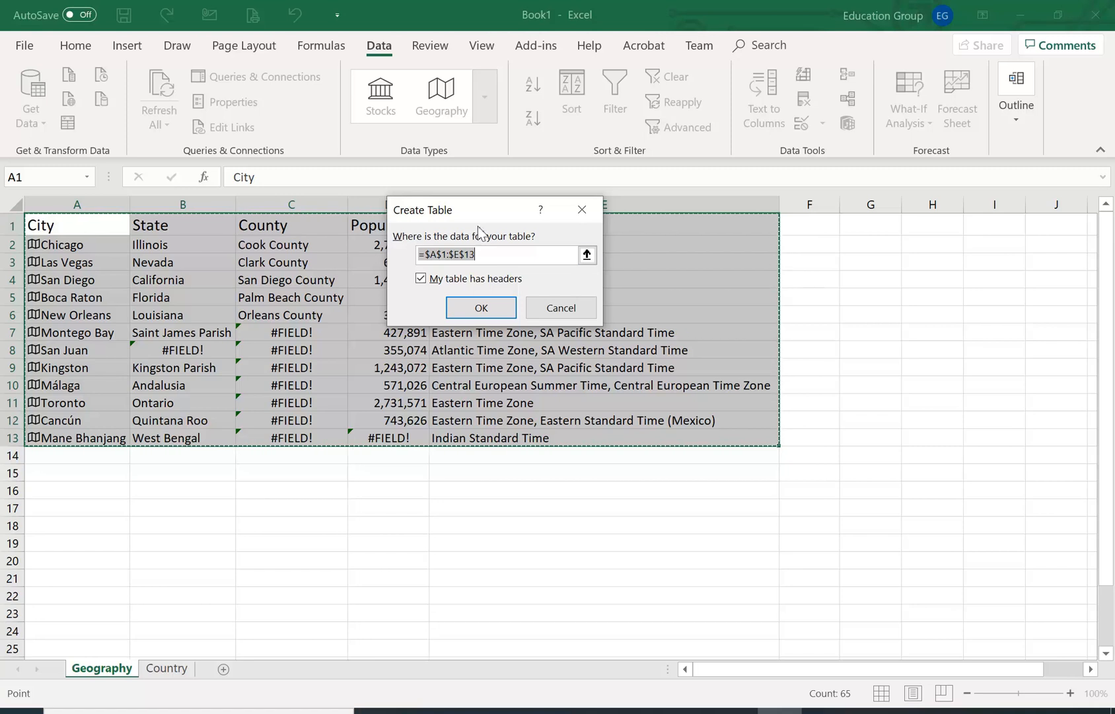
left_click(478, 306)
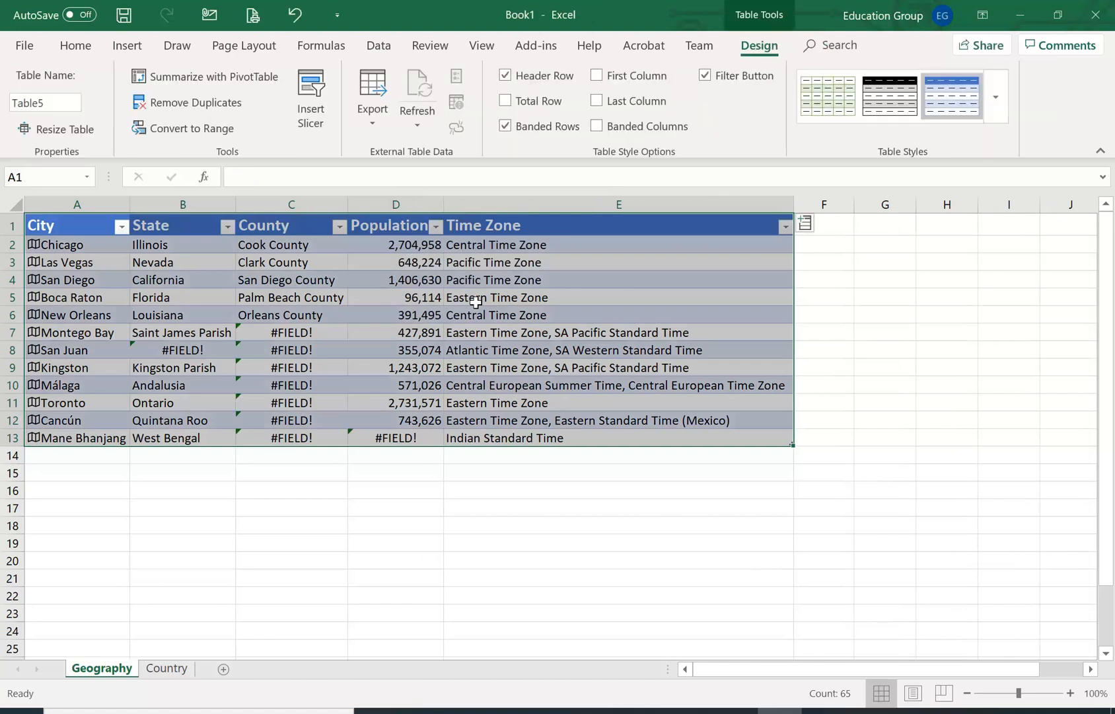
Filter the County column to exclude the #FIELD! entries.
left_click_drag(246, 336, 257, 350)
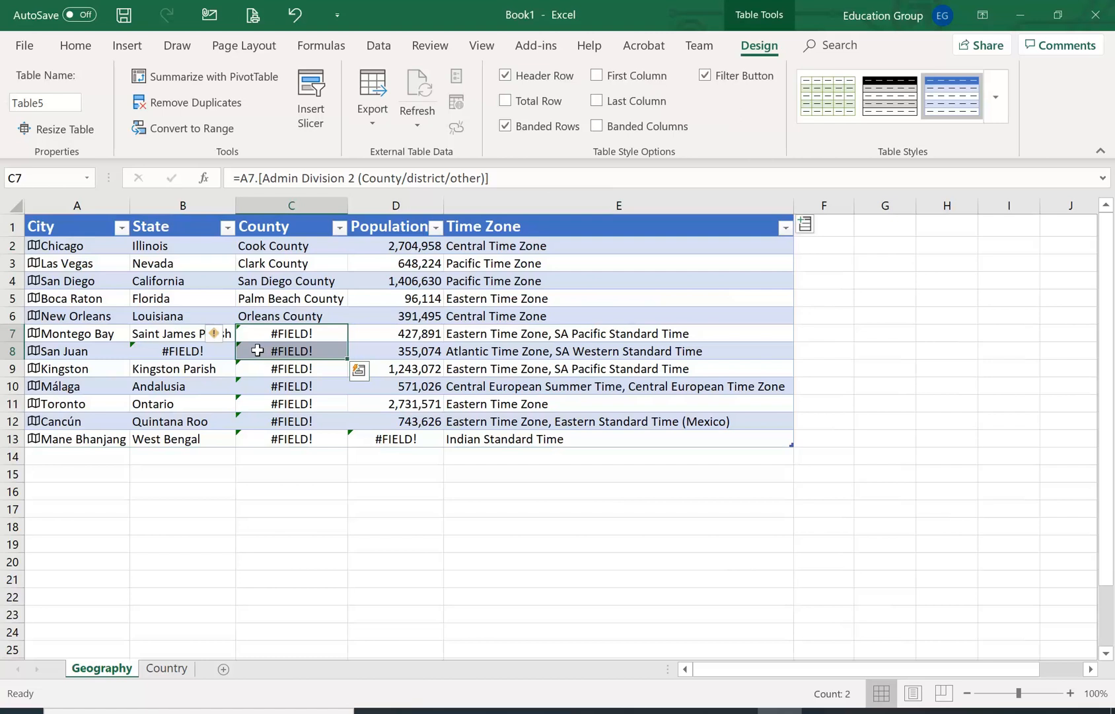
left_click(339, 228)
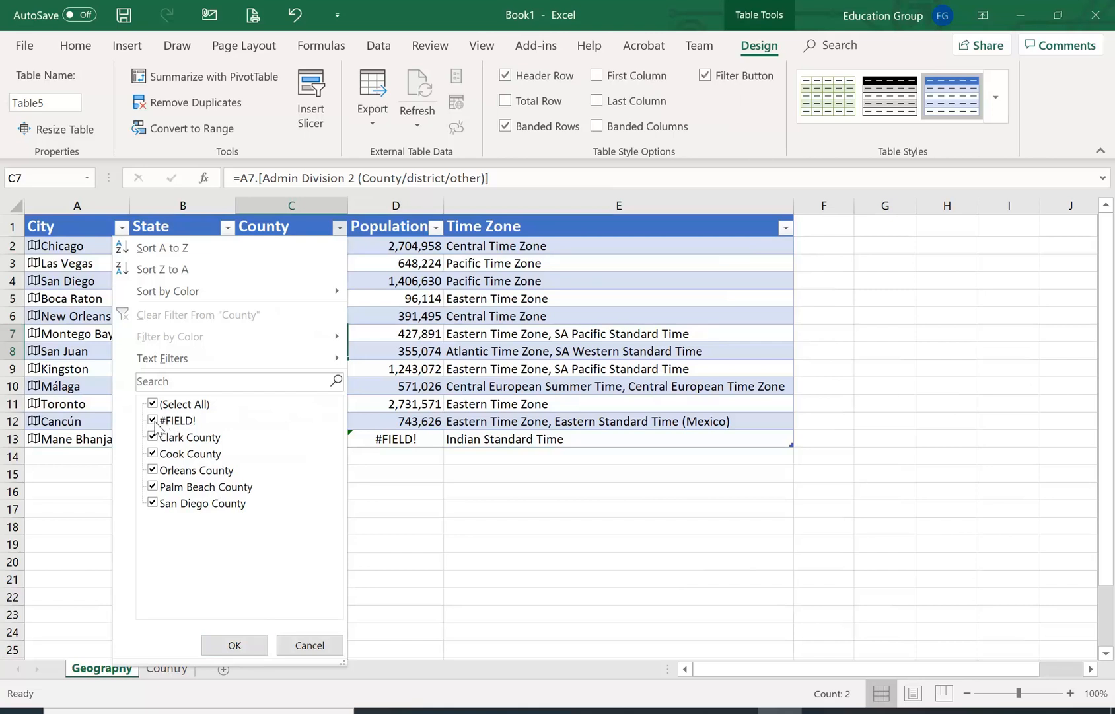
left_click(152, 420)
left_click(232, 643)
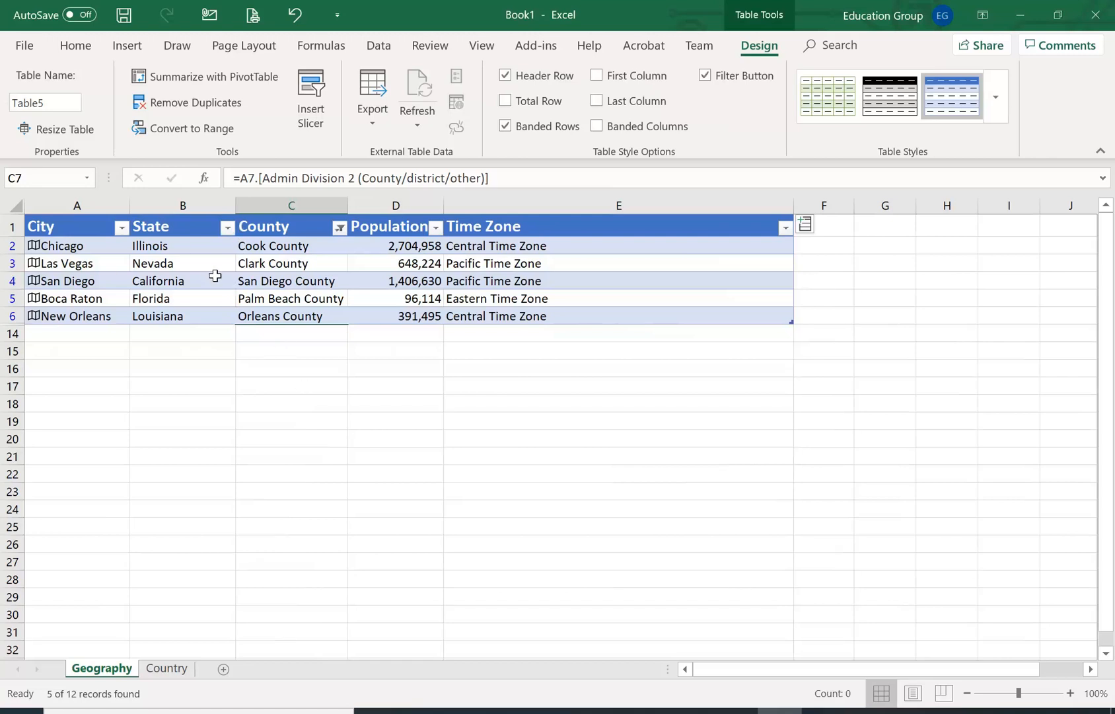
Filter the Time Zone column to only Central Time Zone and restore all its time zones.
left_click(785, 228)
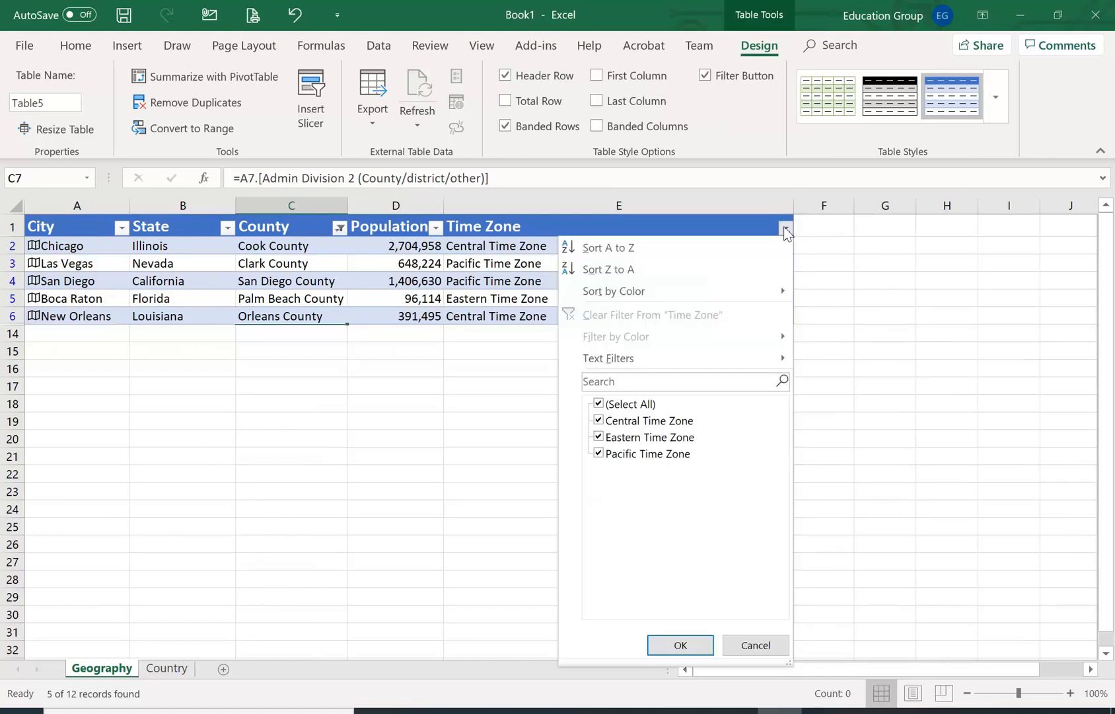
left_click(614, 405)
left_click(603, 421)
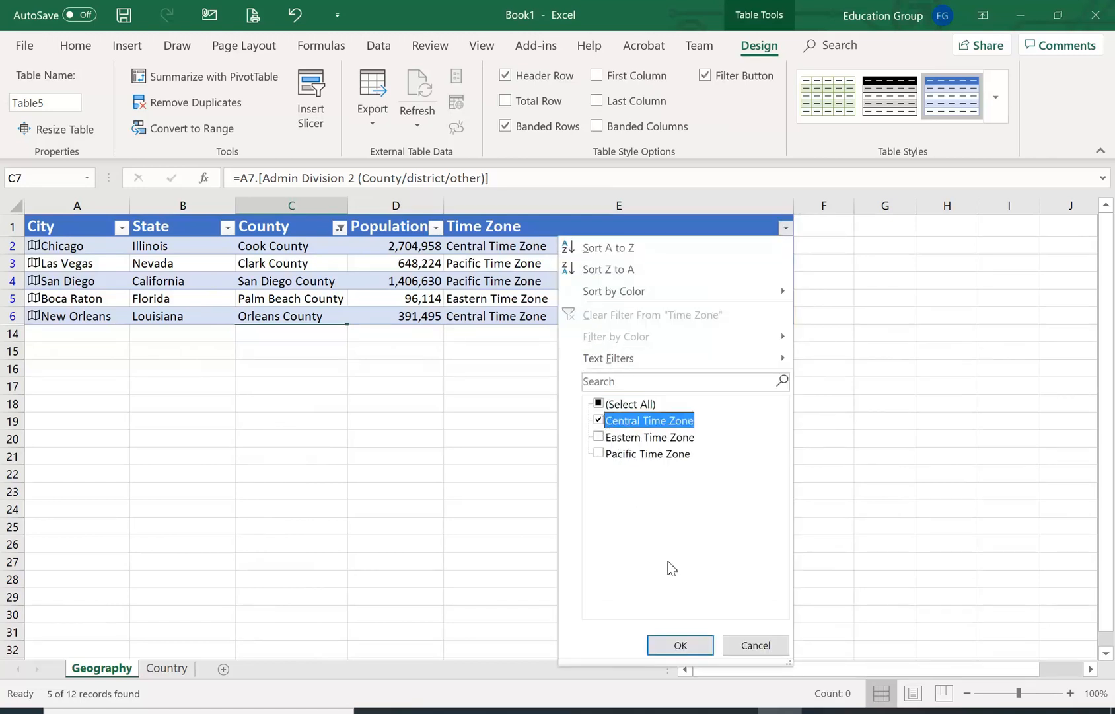
left_click(677, 646)
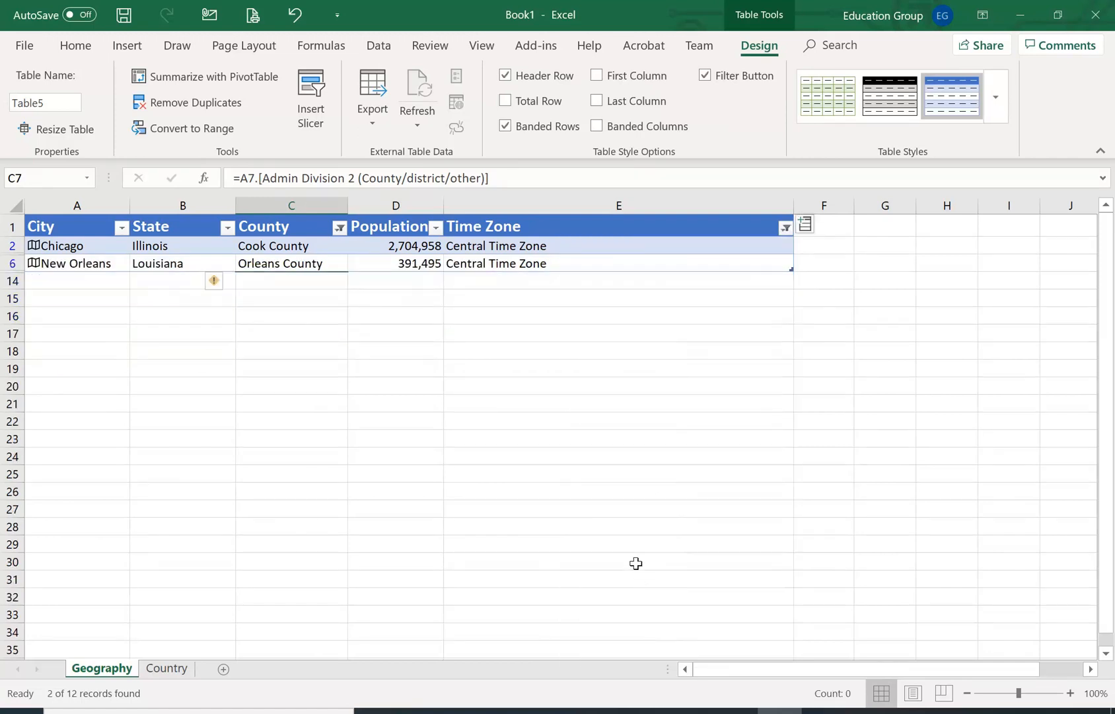
left_click(786, 227)
left_click(599, 404)
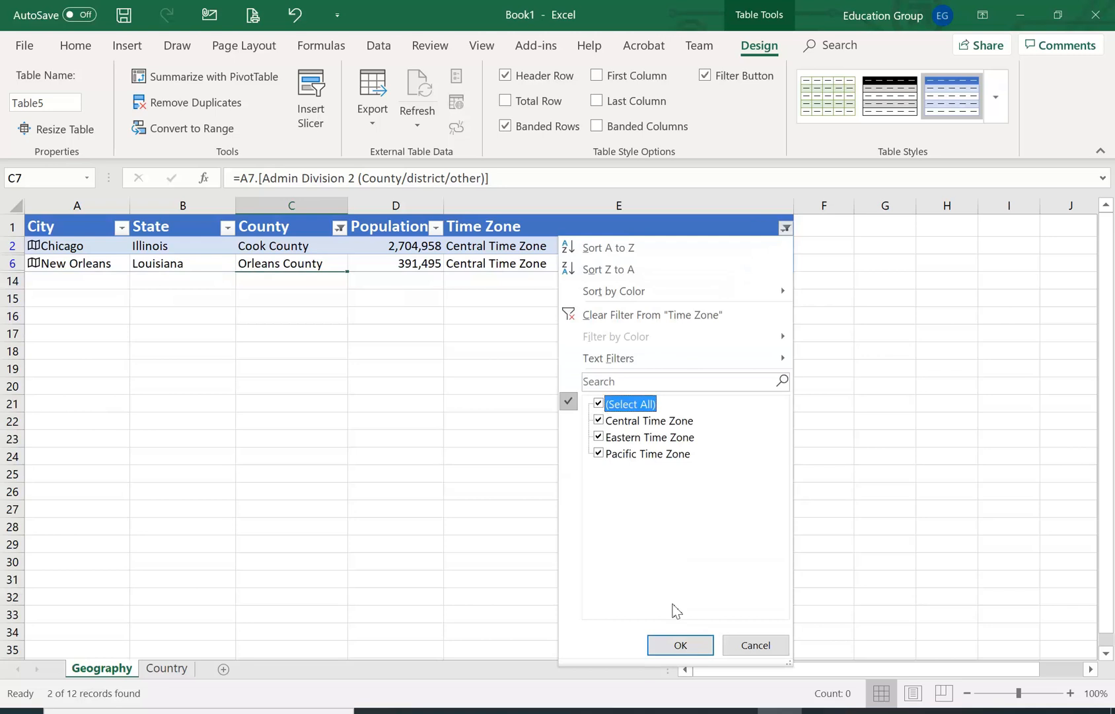
left_click(681, 646)
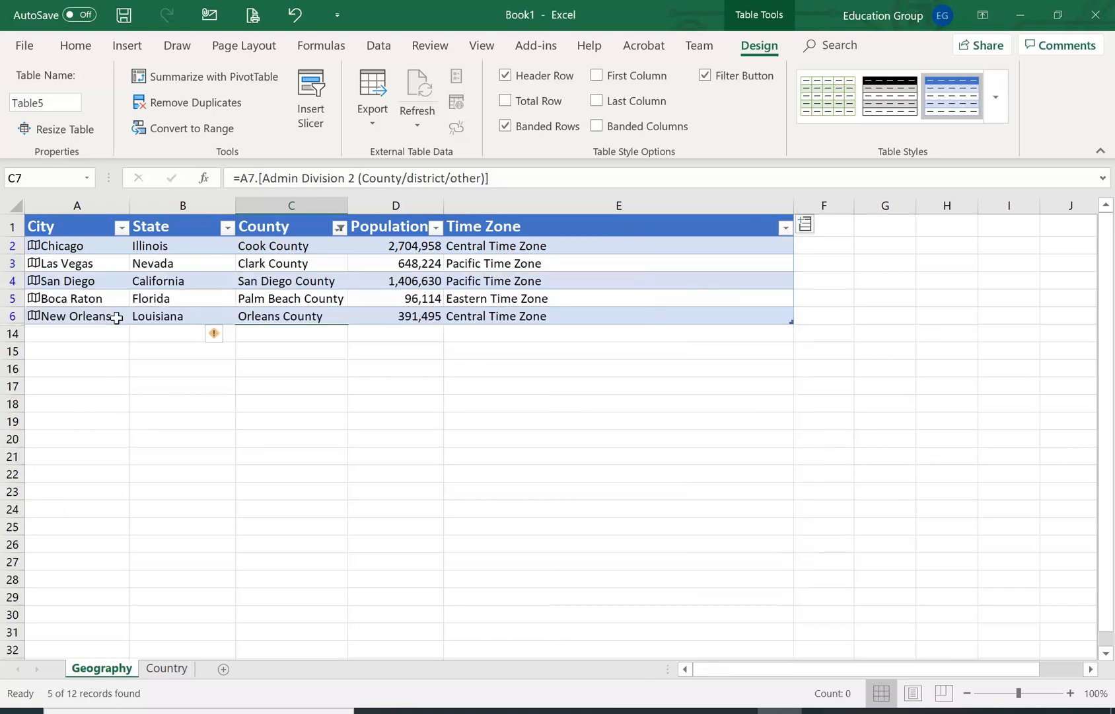
Filter the State column to only California and restore all its states.
left_click(230, 227)
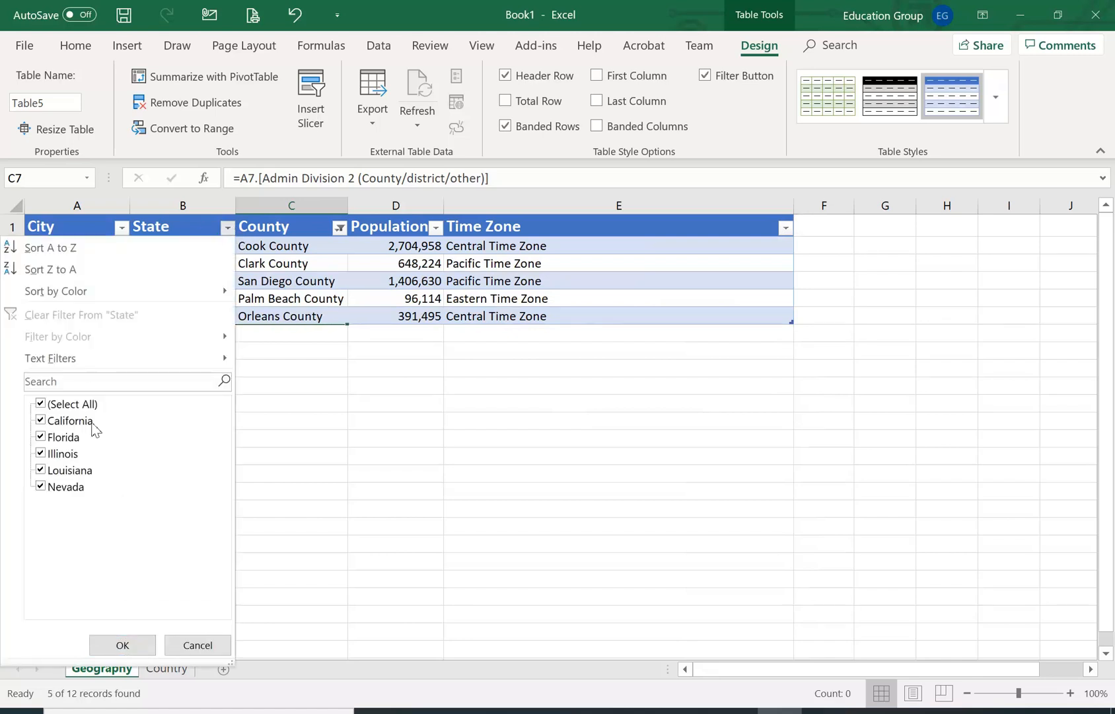
left_click(41, 404)
left_click(45, 421)
left_click(122, 644)
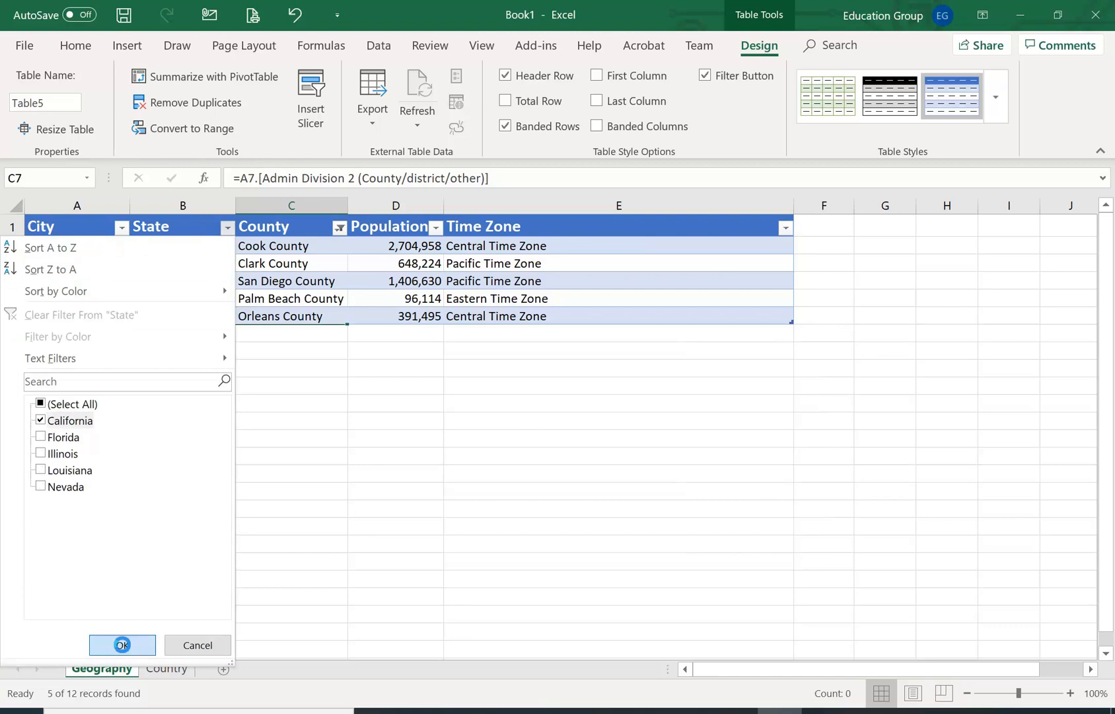
left_click(231, 228)
left_click(48, 403)
left_click(122, 644)
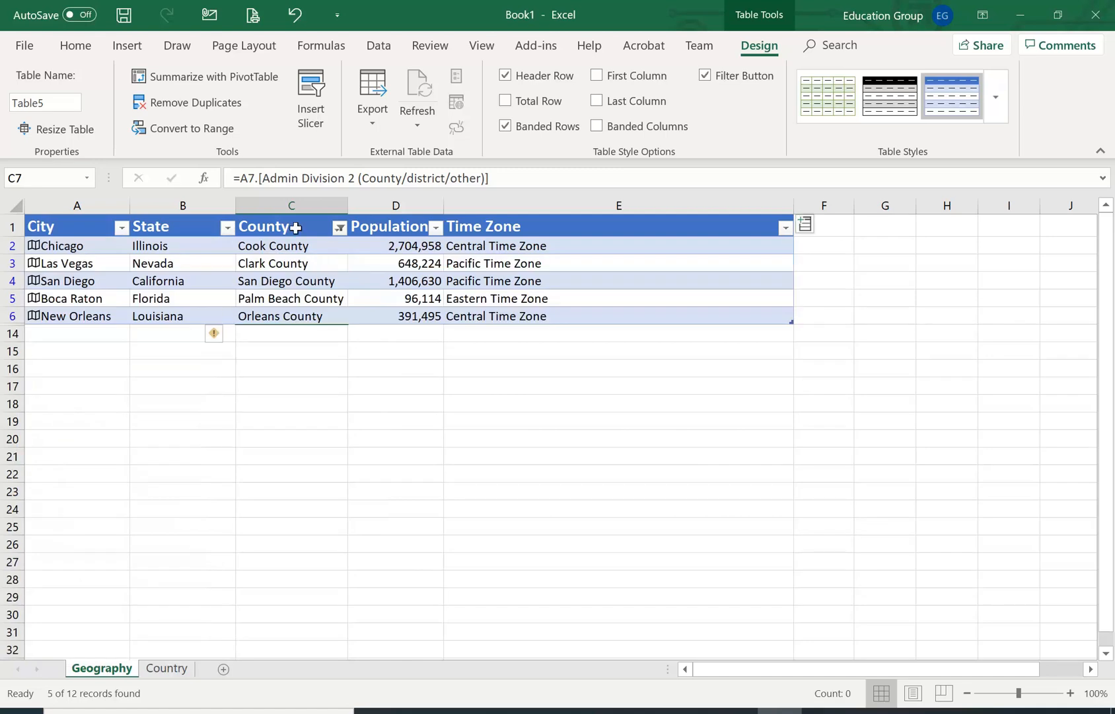
Clear the County column's filter and turn off filtering for the table.
left_click(384, 47)
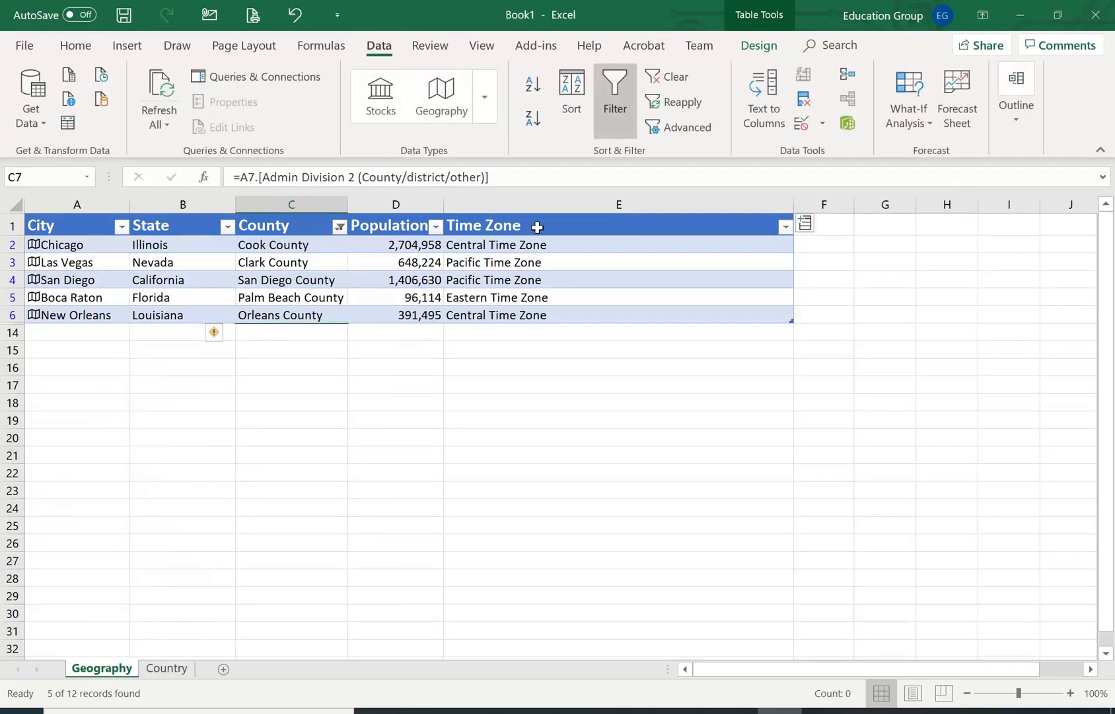
left_click(605, 111)
left_click(604, 113)
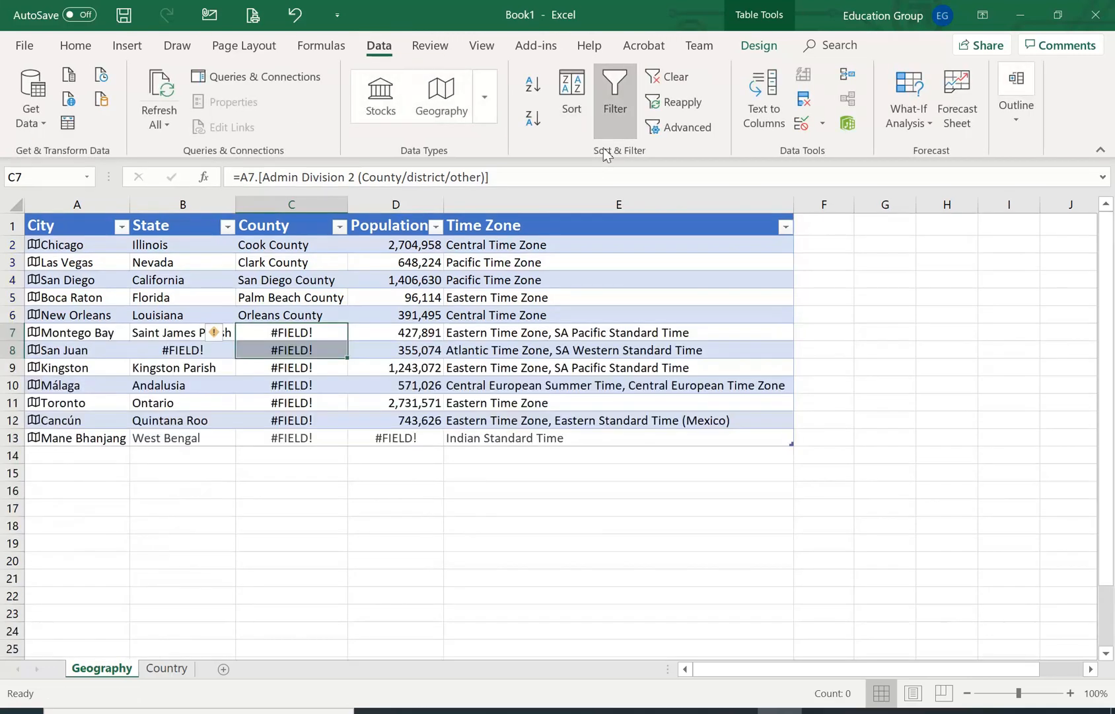
left_click(604, 135)
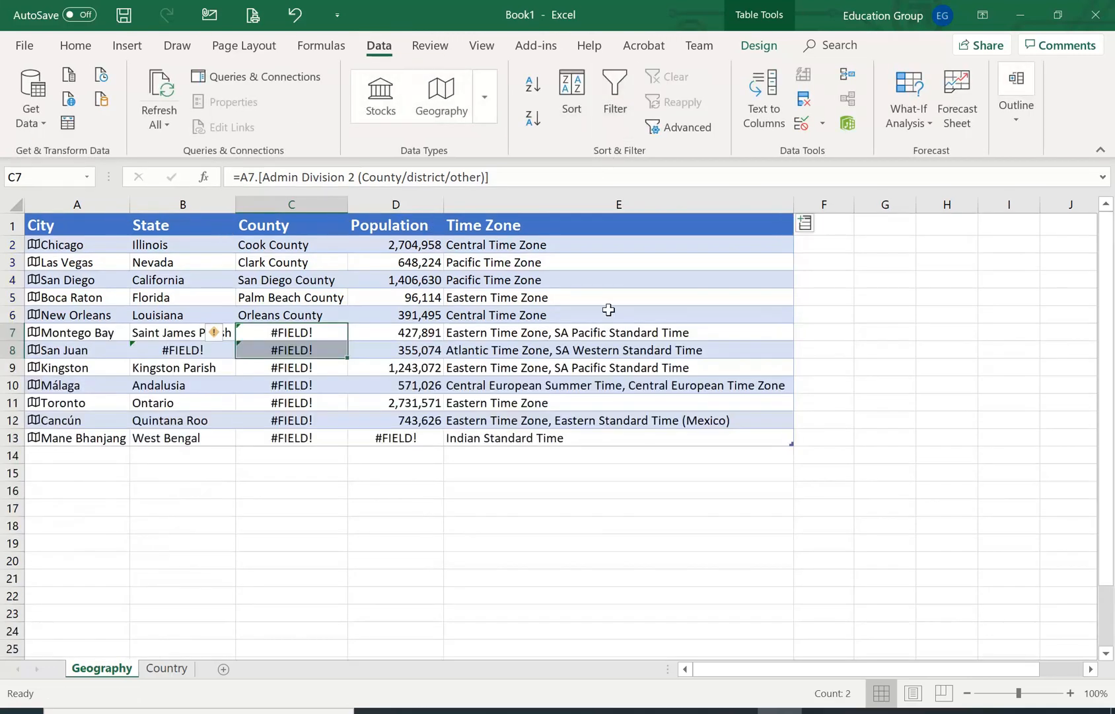
Add the Country/region field as a new table column beside Time Zone and autofit its width.
left_click(500, 405)
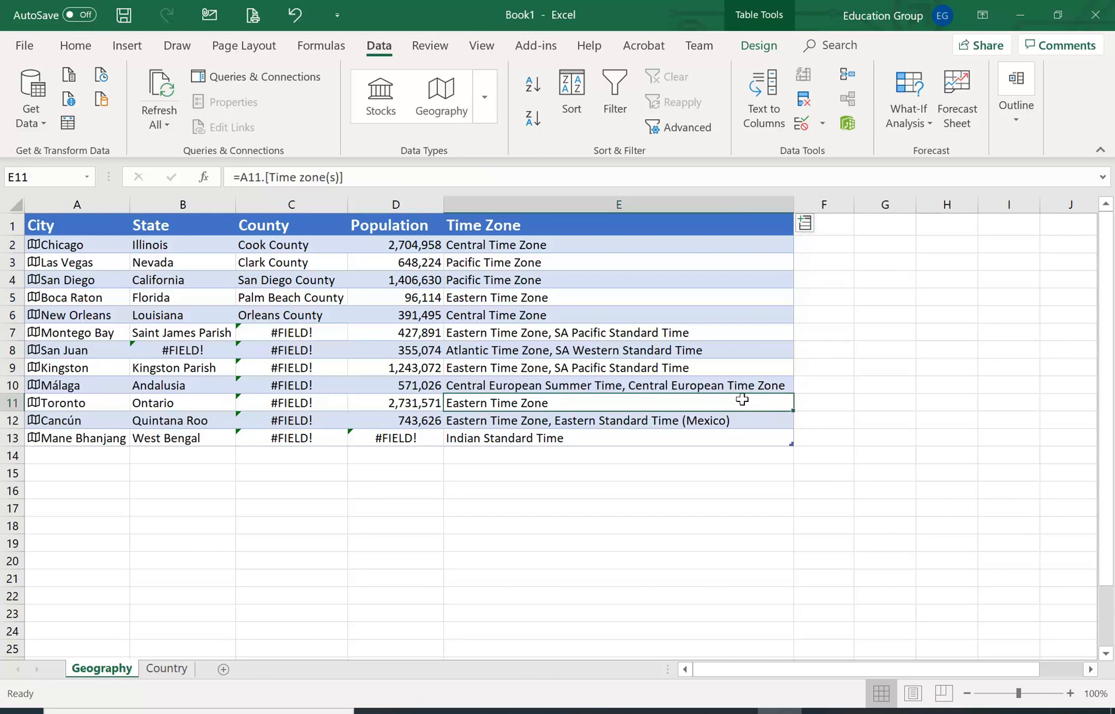
left_click(806, 225)
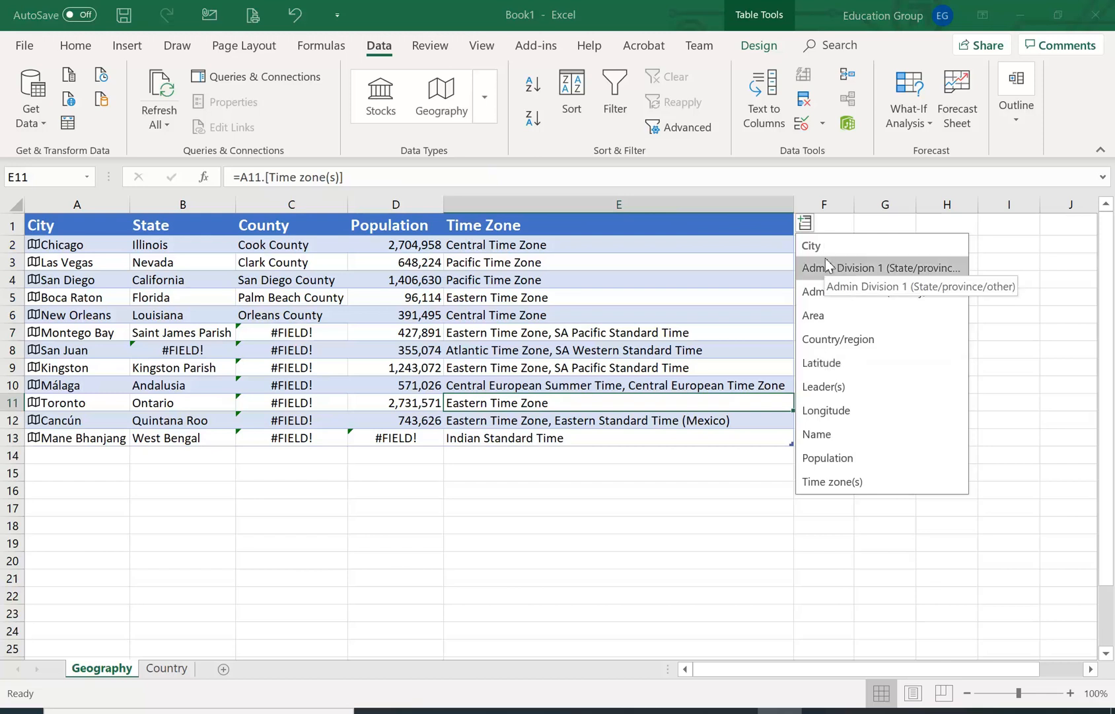
left_click(853, 341)
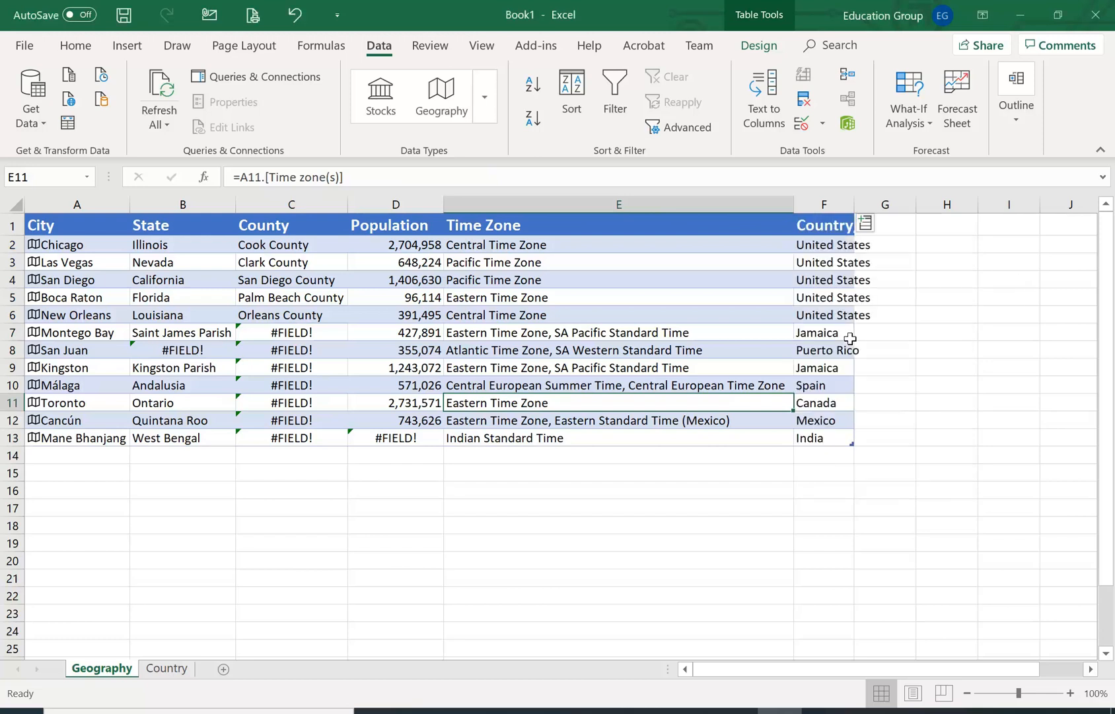
double_click(853, 203)
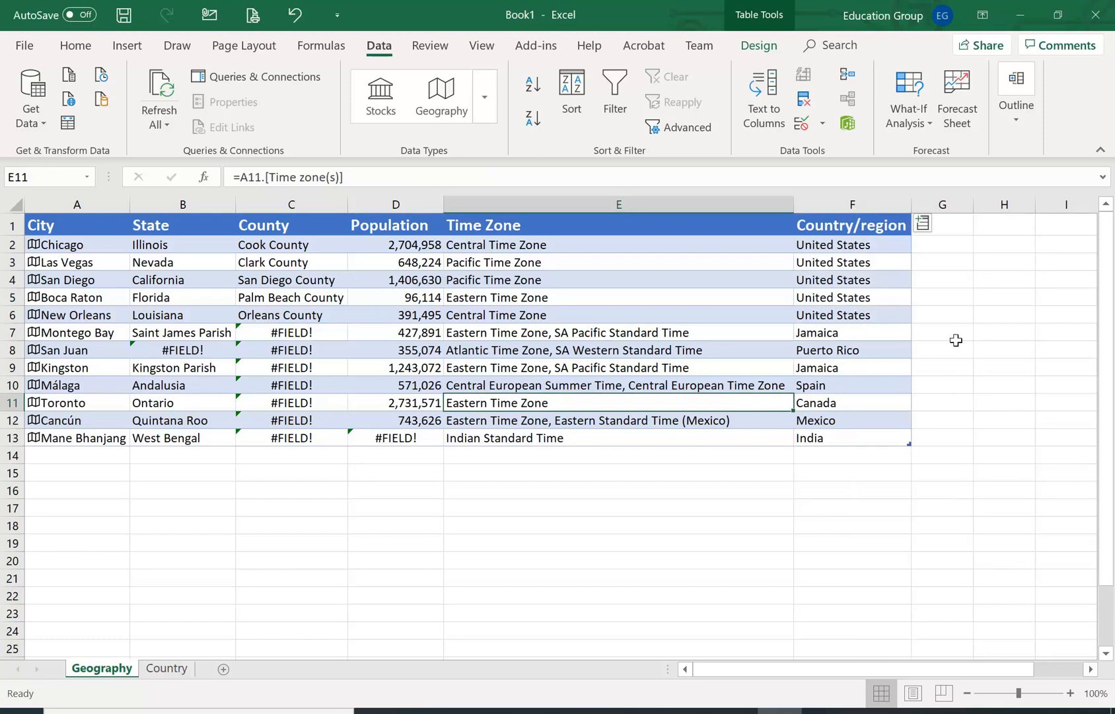
left_click(959, 332)
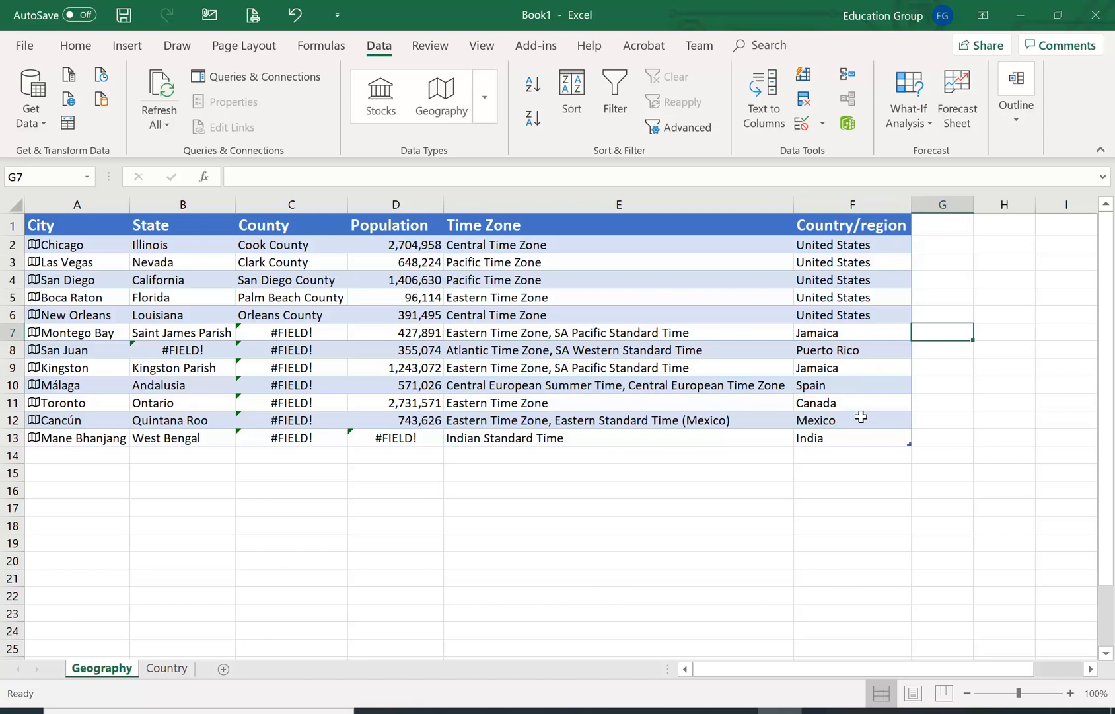
left_click(861, 438)
left_click(872, 538)
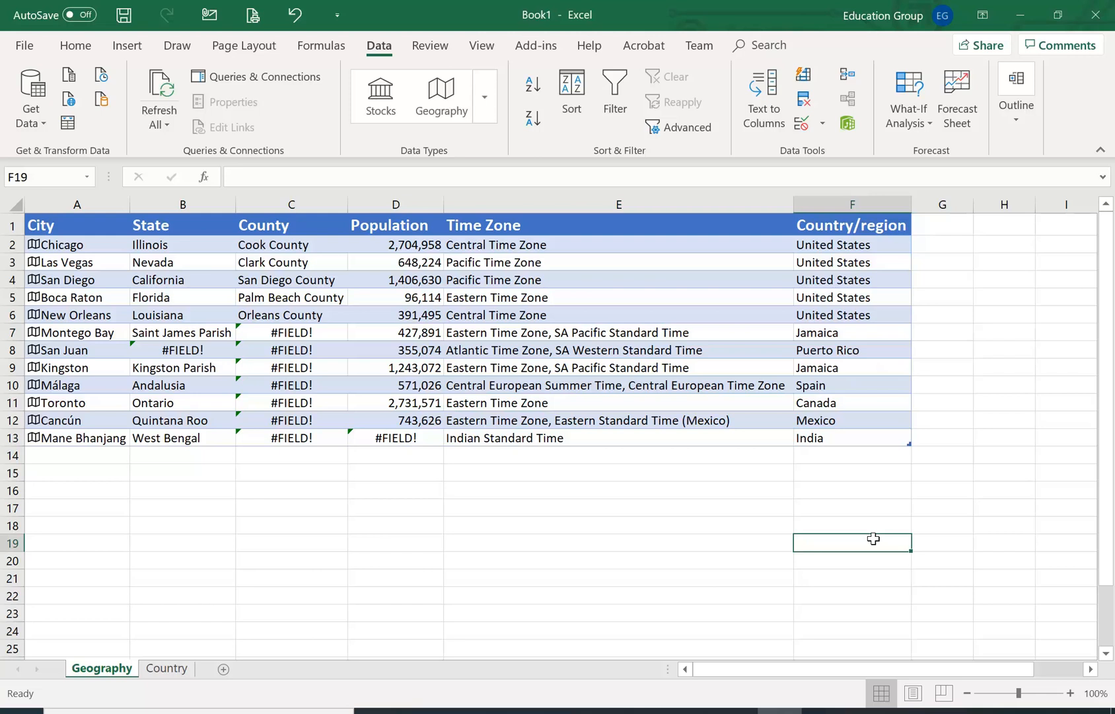
Copy the Country/region column F1:F13 and open the Country sheet.
left_click(884, 223)
left_click_drag(884, 224, 873, 433)
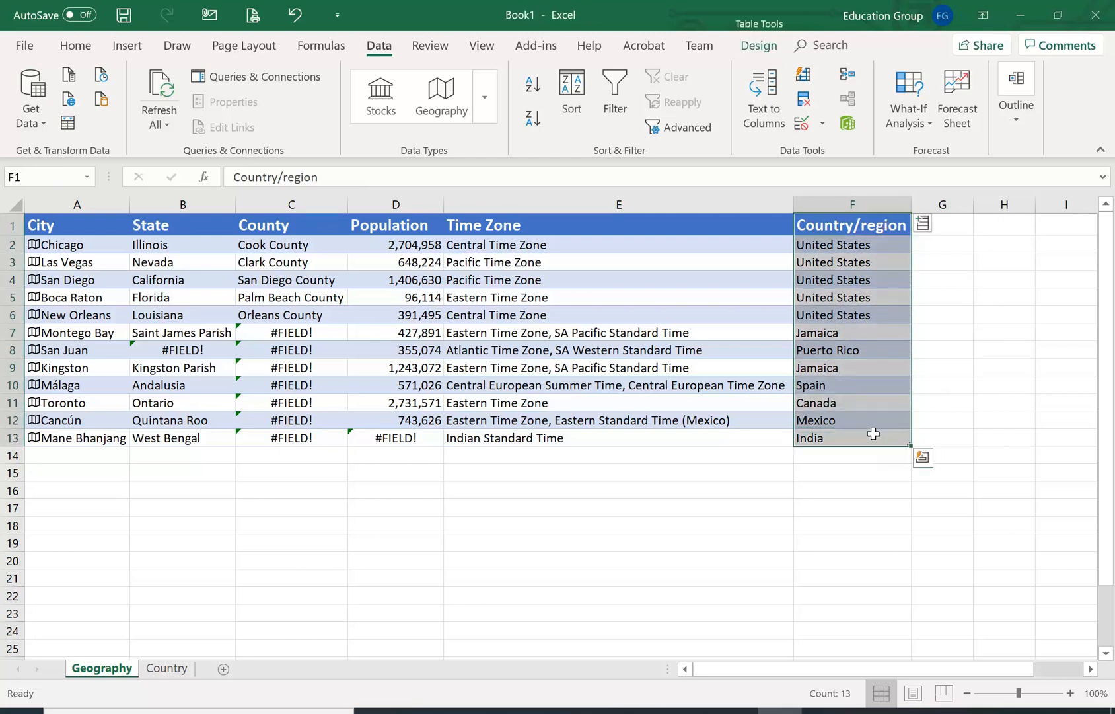
right_click(848, 349)
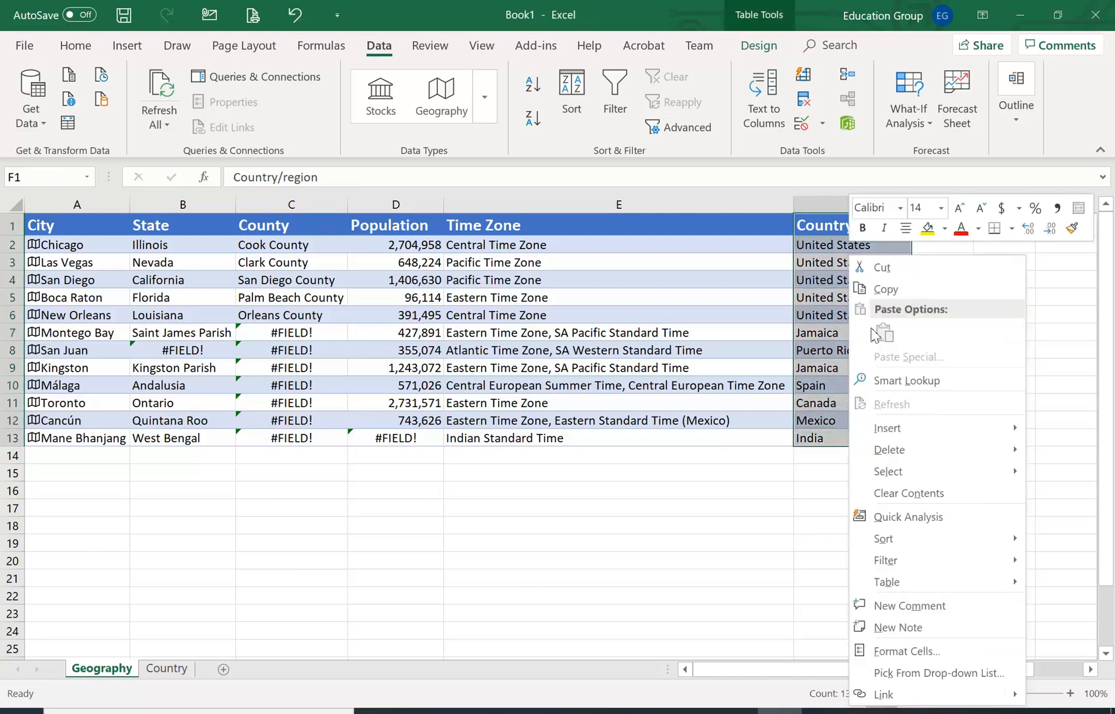
left_click(901, 288)
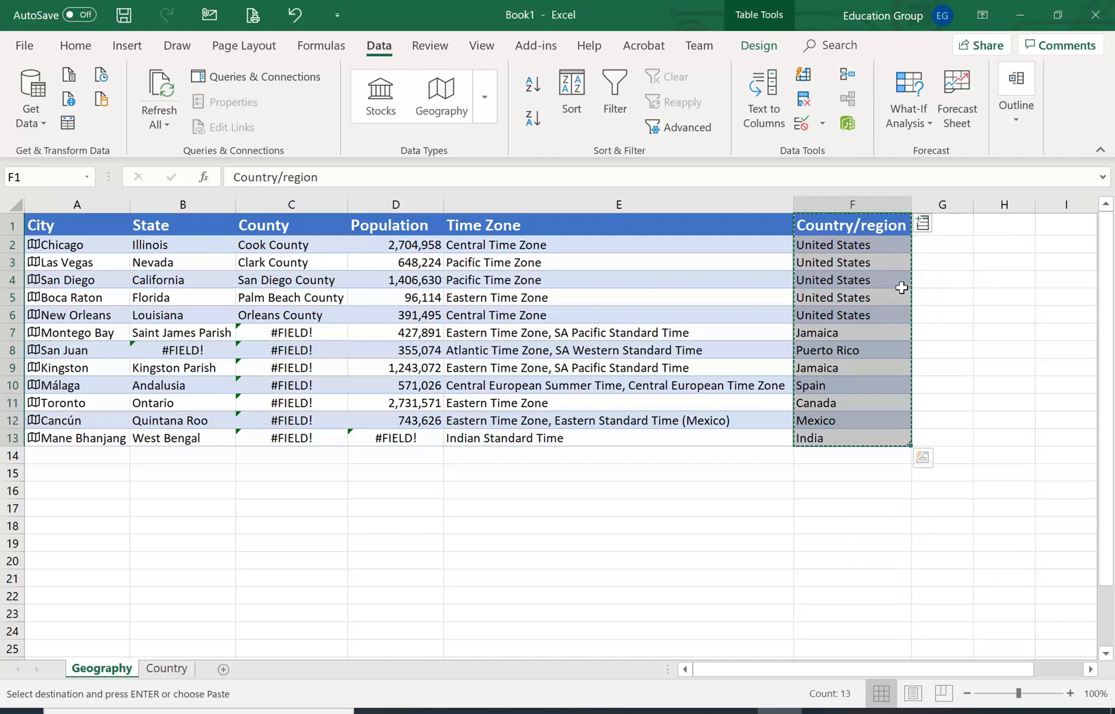
left_click(167, 668)
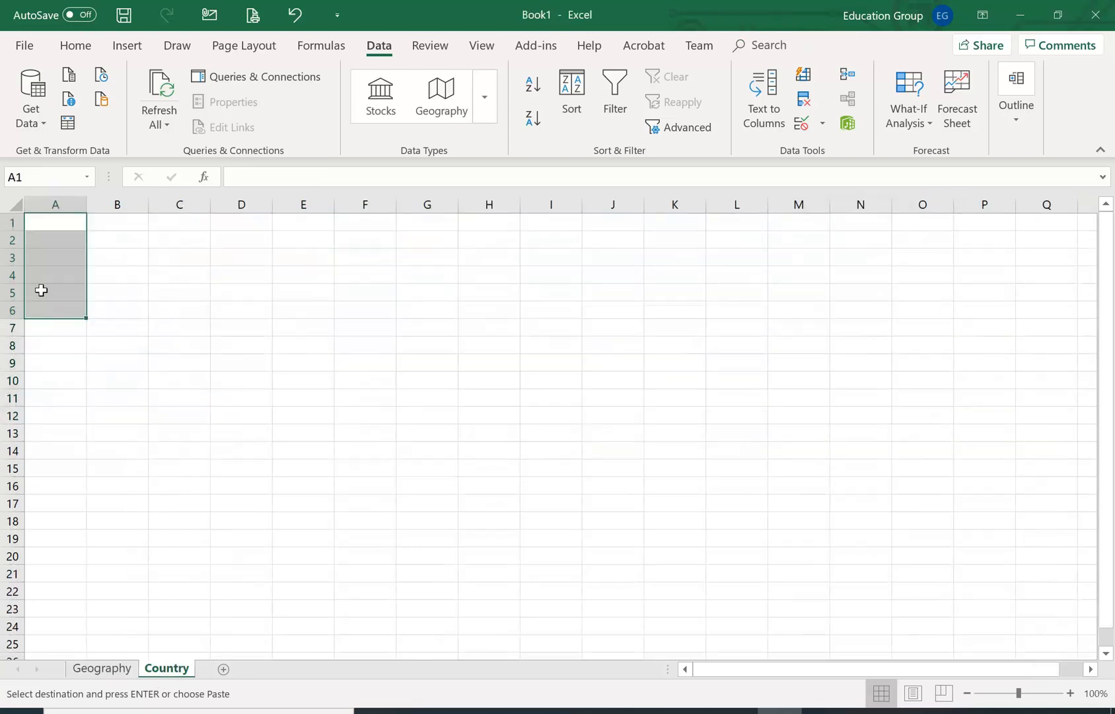
Paste the copied column with its formatting at A1 of the Country sheet and autofit column A.
left_click(53, 224)
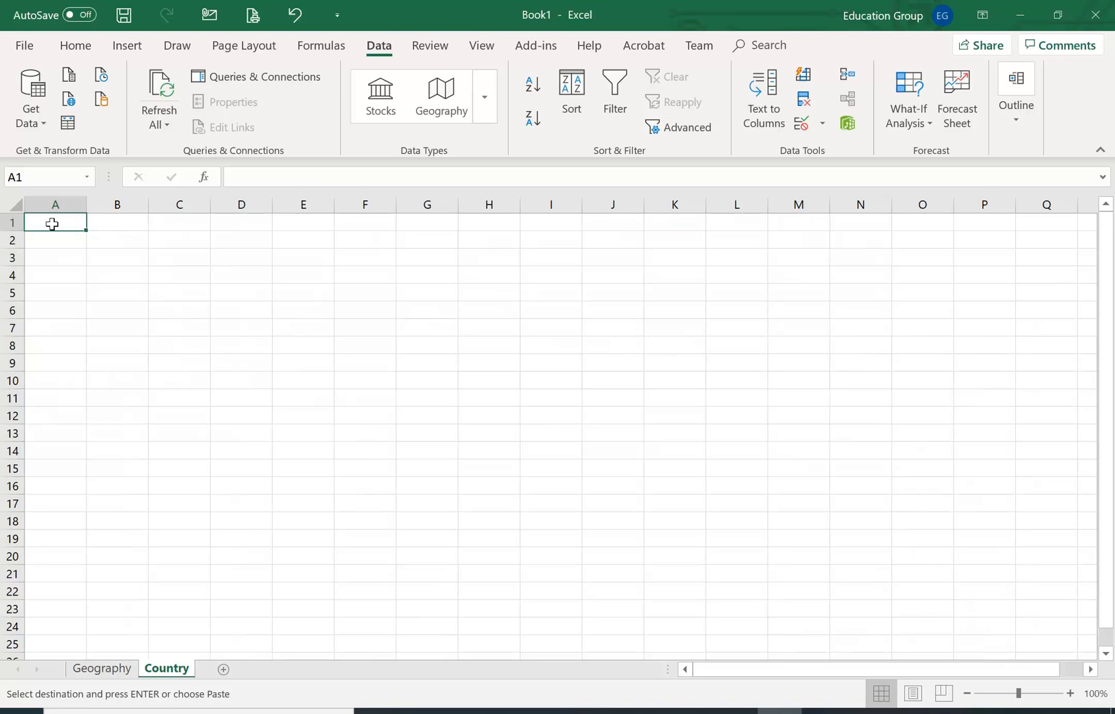
right_click(52, 224)
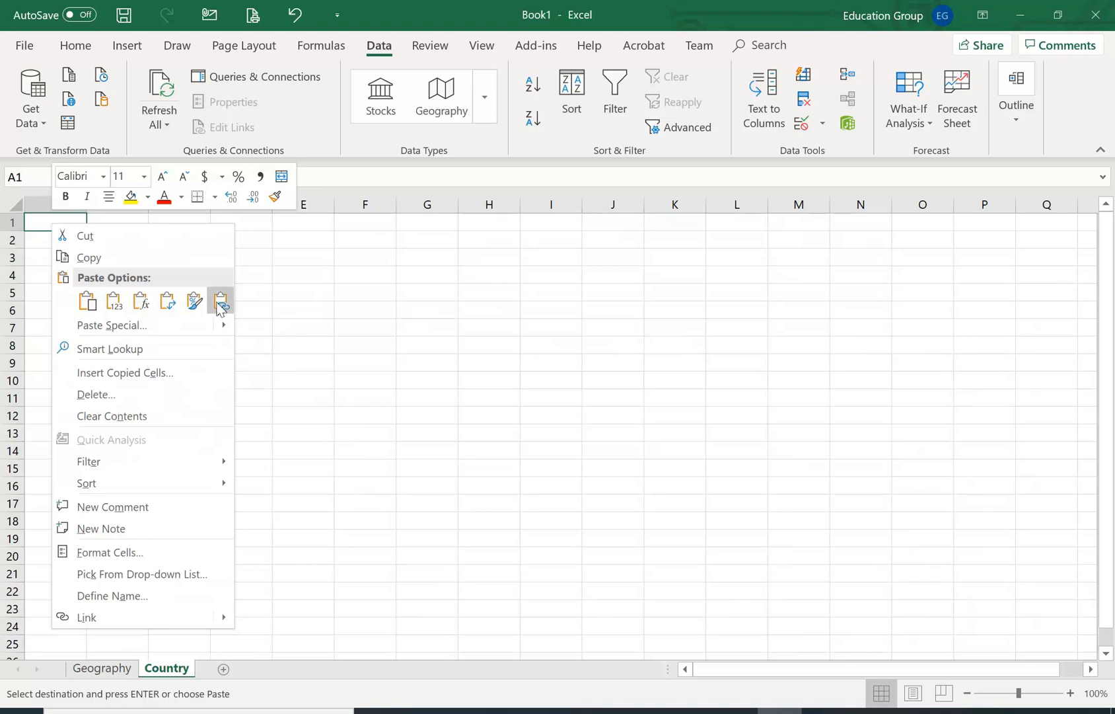
left_click(88, 301)
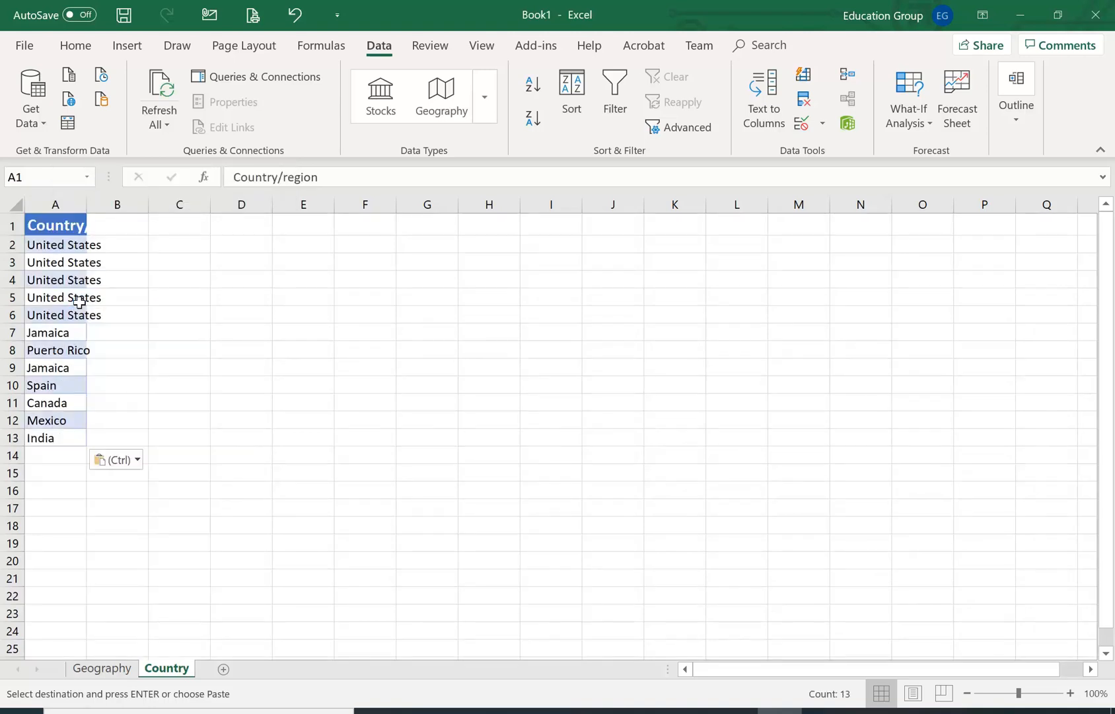
double_click(86, 204)
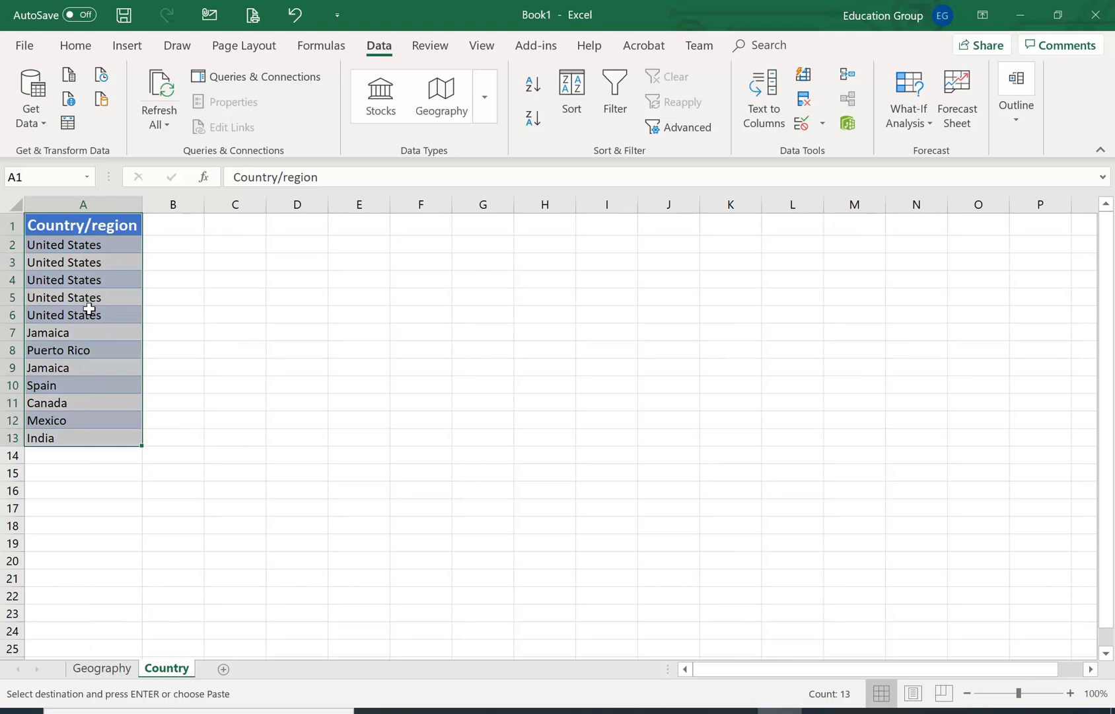
Paste only the formulas of the copied column at B1 of the Country sheet.
left_click(167, 227)
right_click(167, 229)
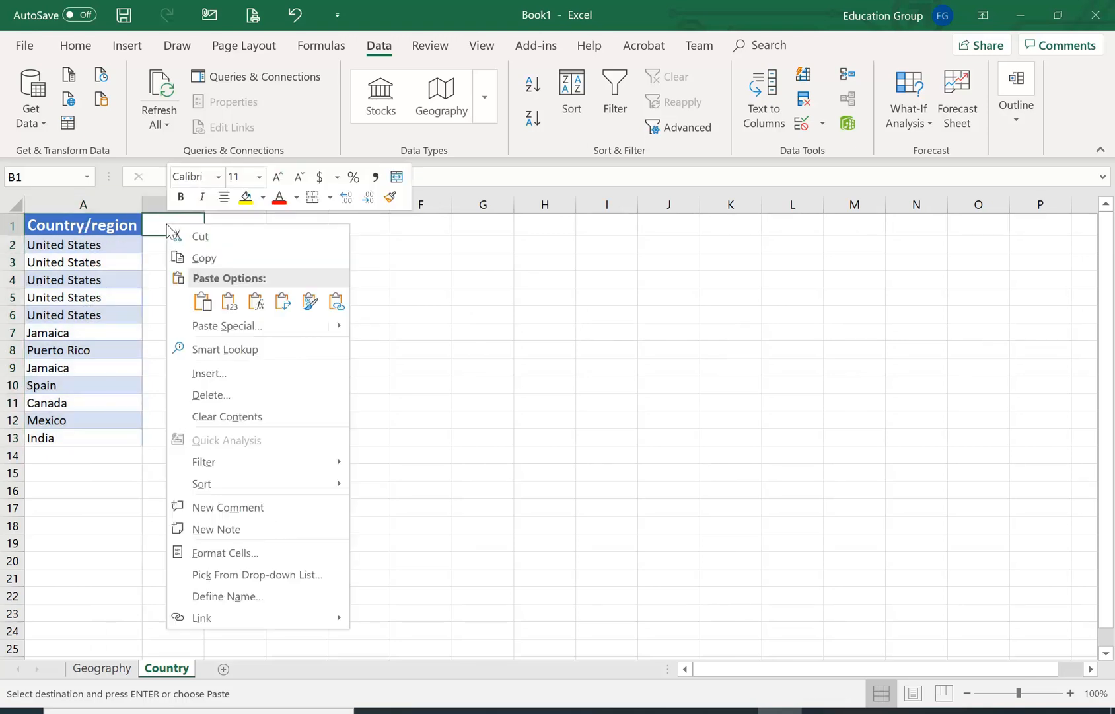
left_click(256, 301)
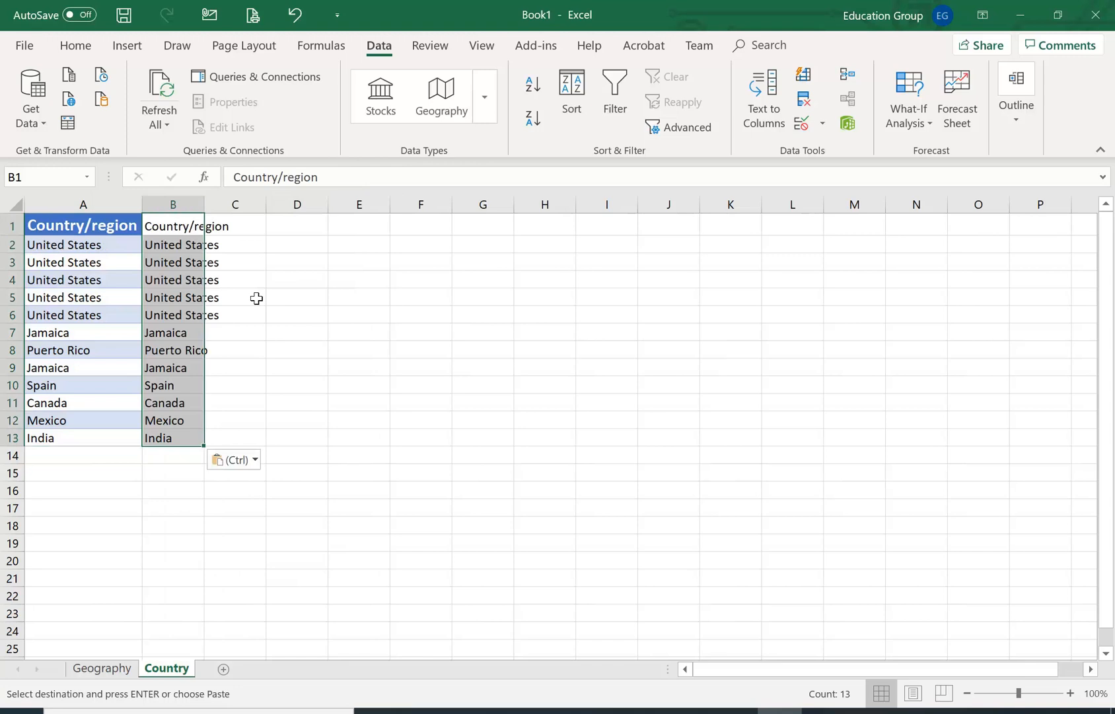
right_click(172, 226)
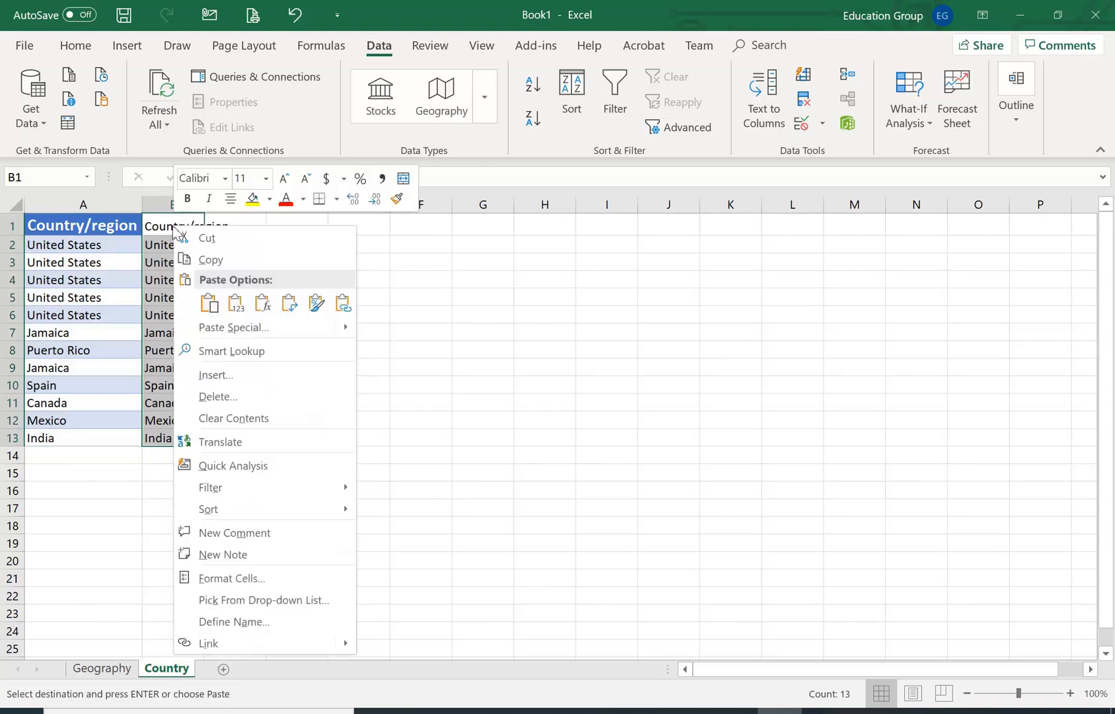
left_click(264, 304)
Check the contents of the pasted cells in column B for formulas.
left_click(194, 279)
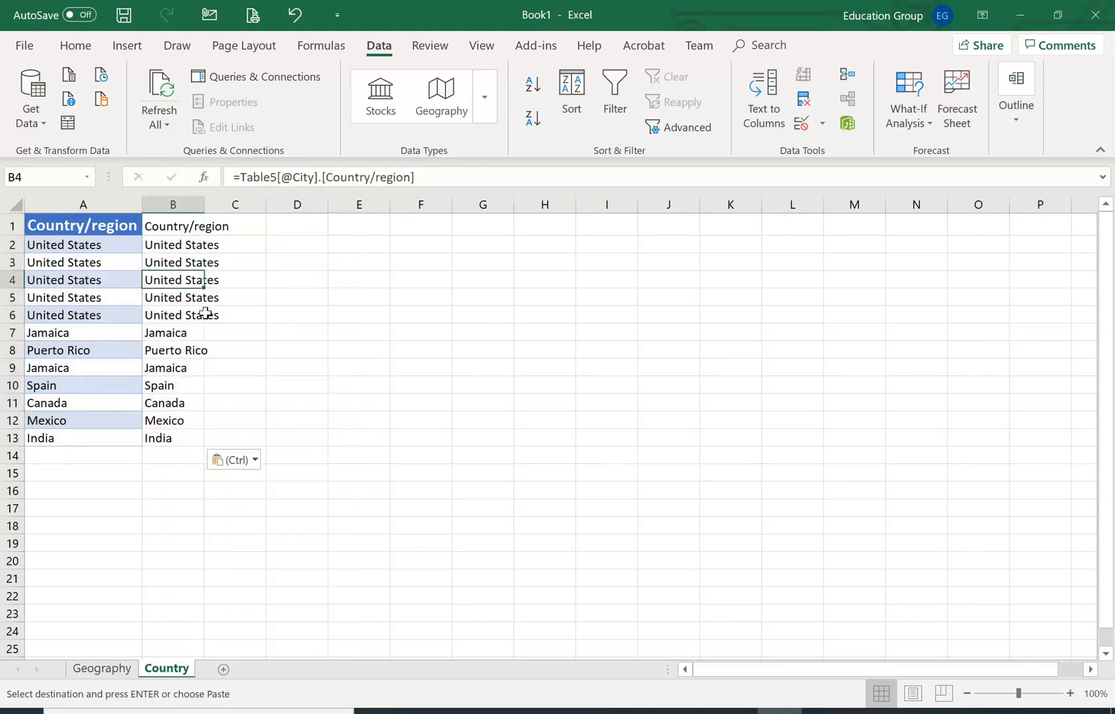
left_click(200, 332)
left_click(198, 224)
left_click(197, 261)
left_click(183, 299)
left_click(187, 315)
left_click(188, 350)
left_click(173, 403)
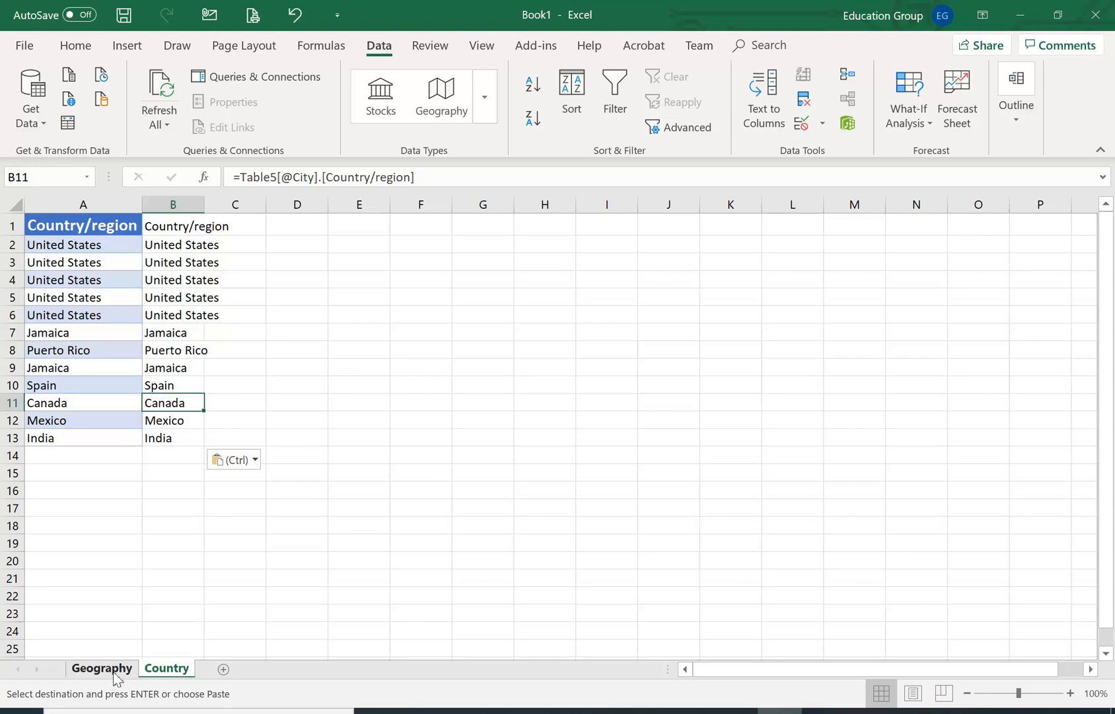
Undo both formula pastes in column B.
left_click(217, 496)
key("ctrl+z")
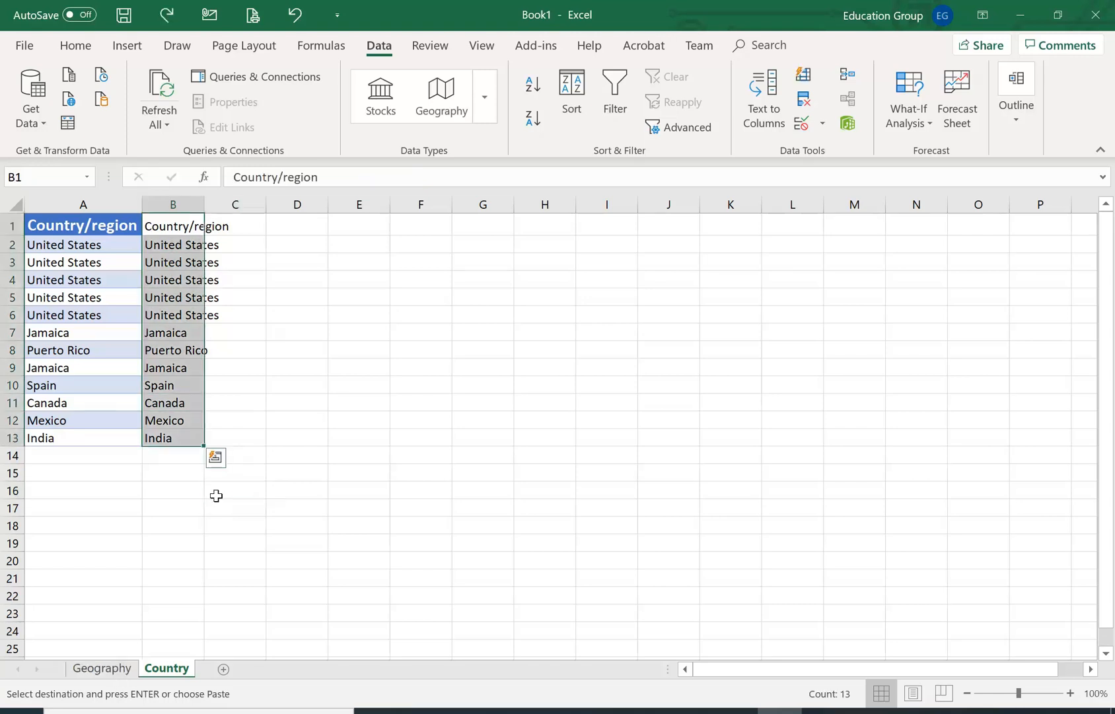
key("ctrl+z")
left_click_drag(187, 421, 178, 403)
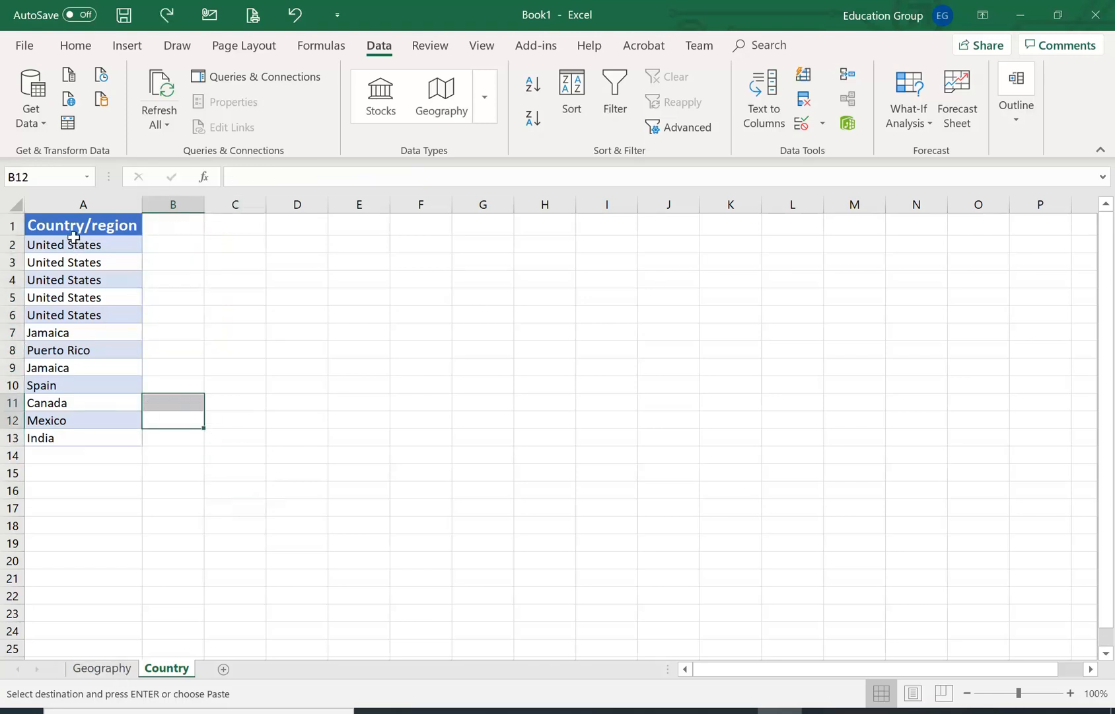
Try to convert the range A1:A13, including the header, to the Geography data type and dismiss the Data Selector.
left_click(71, 255)
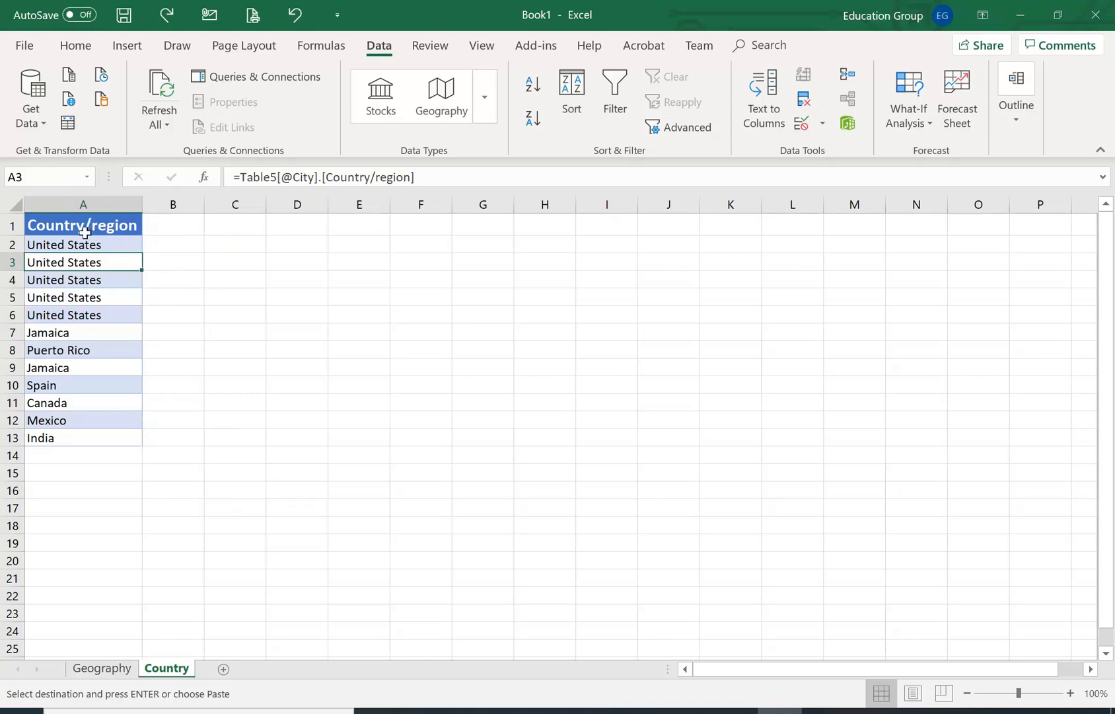
left_click_drag(85, 233, 69, 437)
key("ctrl+c")
left_click(437, 92)
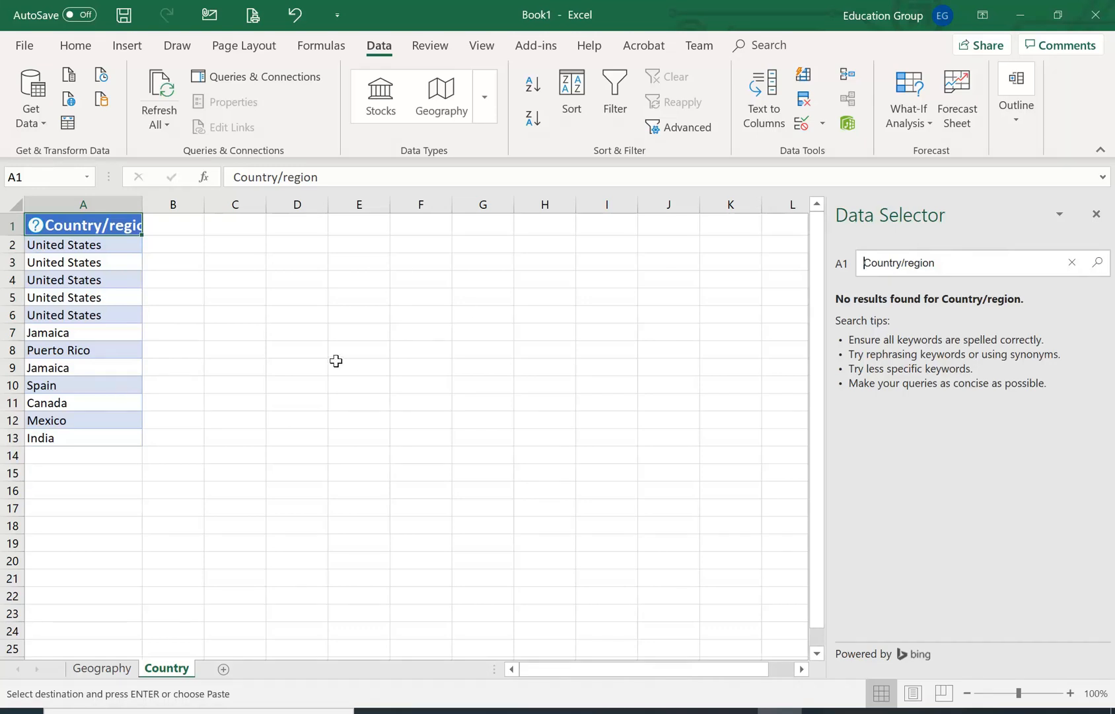
left_click(1097, 213)
left_click(371, 319)
left_click_drag(87, 243, 101, 427)
left_click(287, 313)
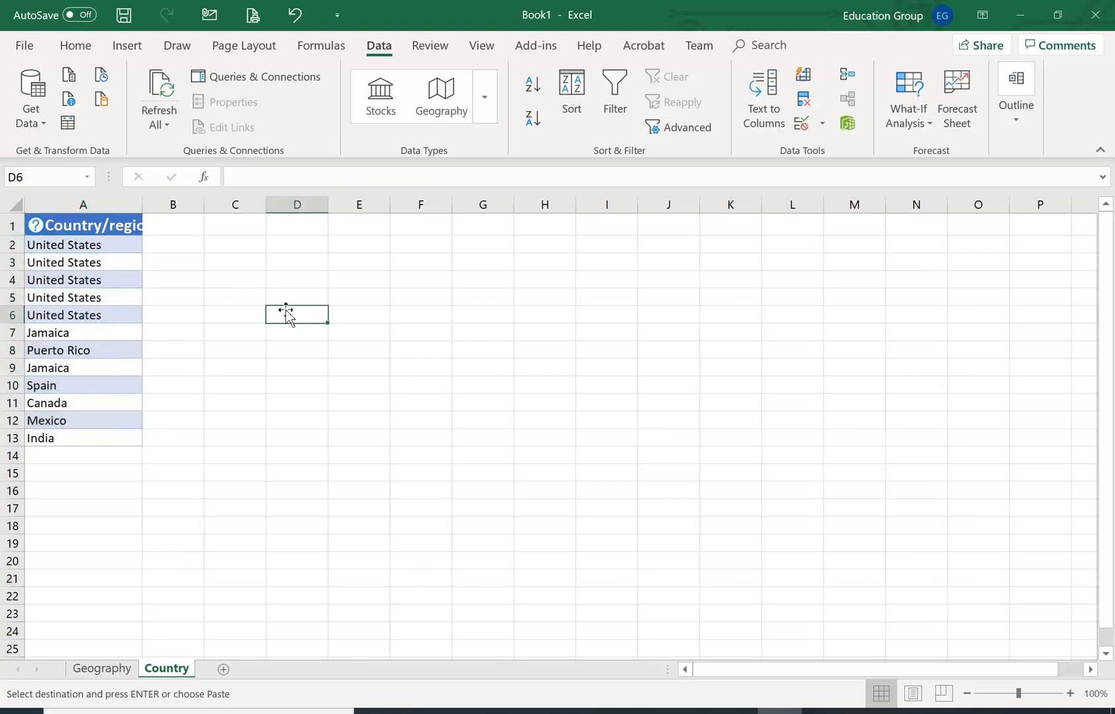
Undo the Geography conversion, the column A autofit and the formatted paste on the Country sheet.
key("ctrl+z")
key("ctrl+z")
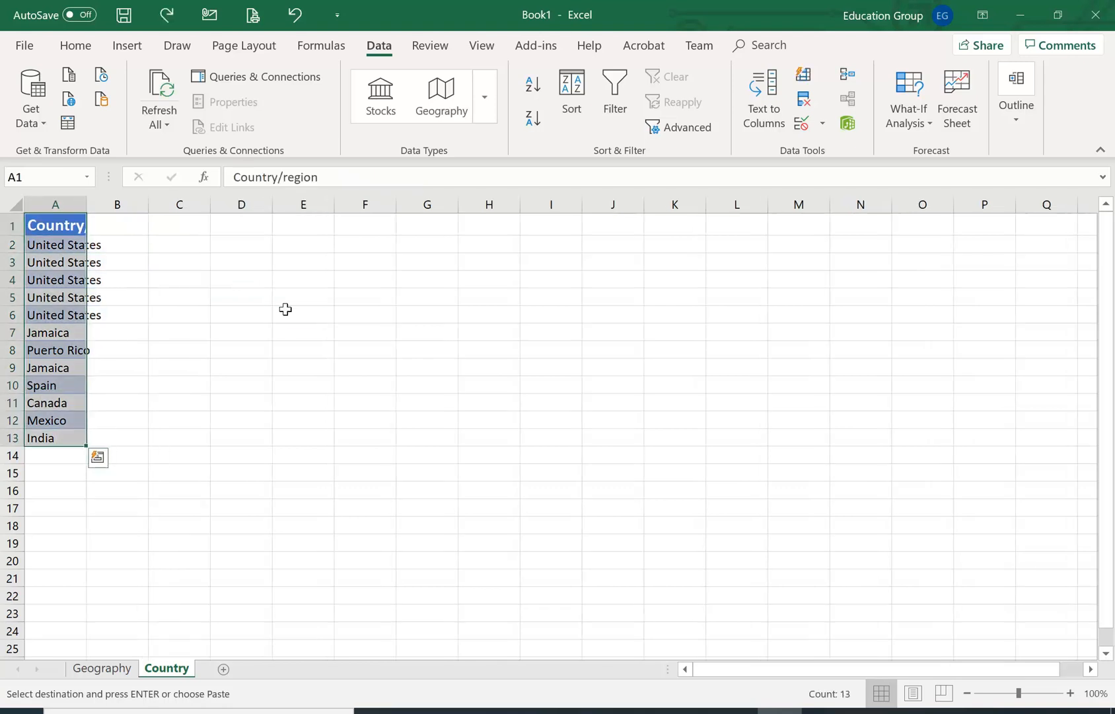
key("ctrl+z")
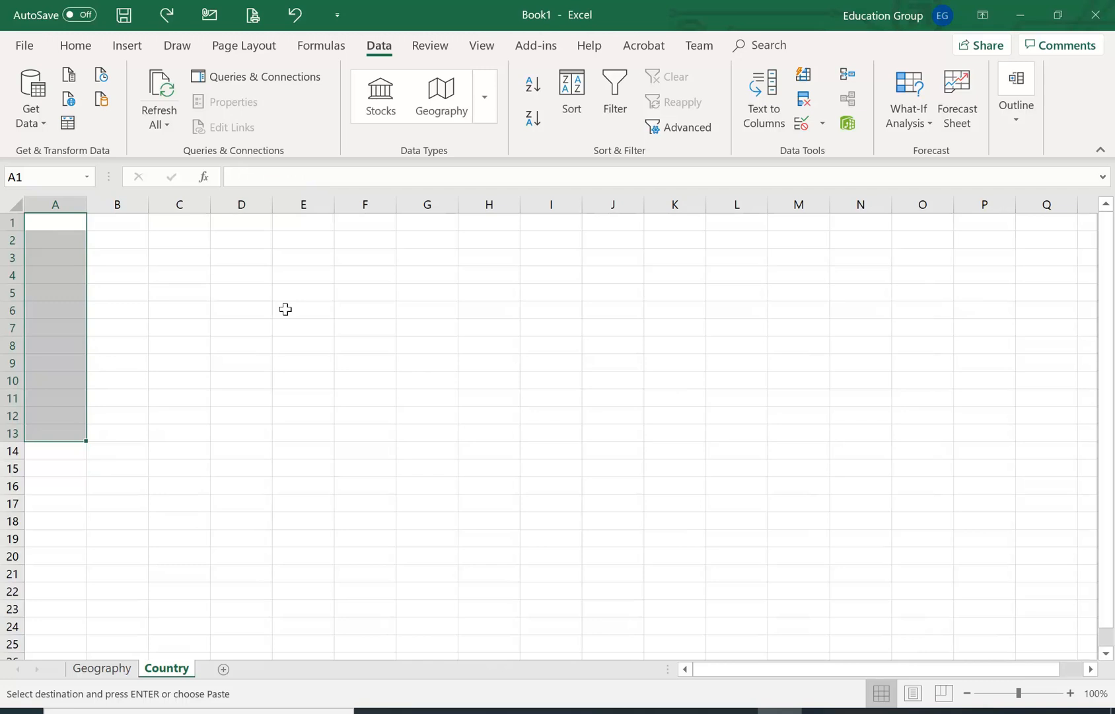
Paste the copied Country/region column as values only at A1 and autofit column A.
left_click(37, 225)
right_click(41, 227)
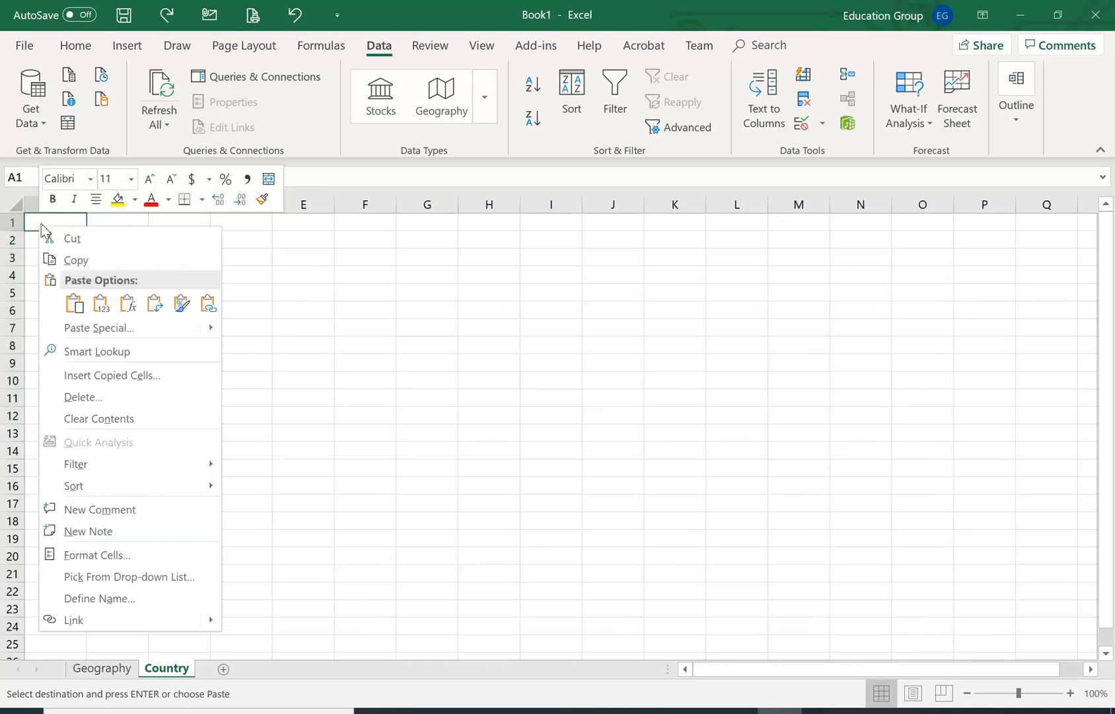
left_click(101, 303)
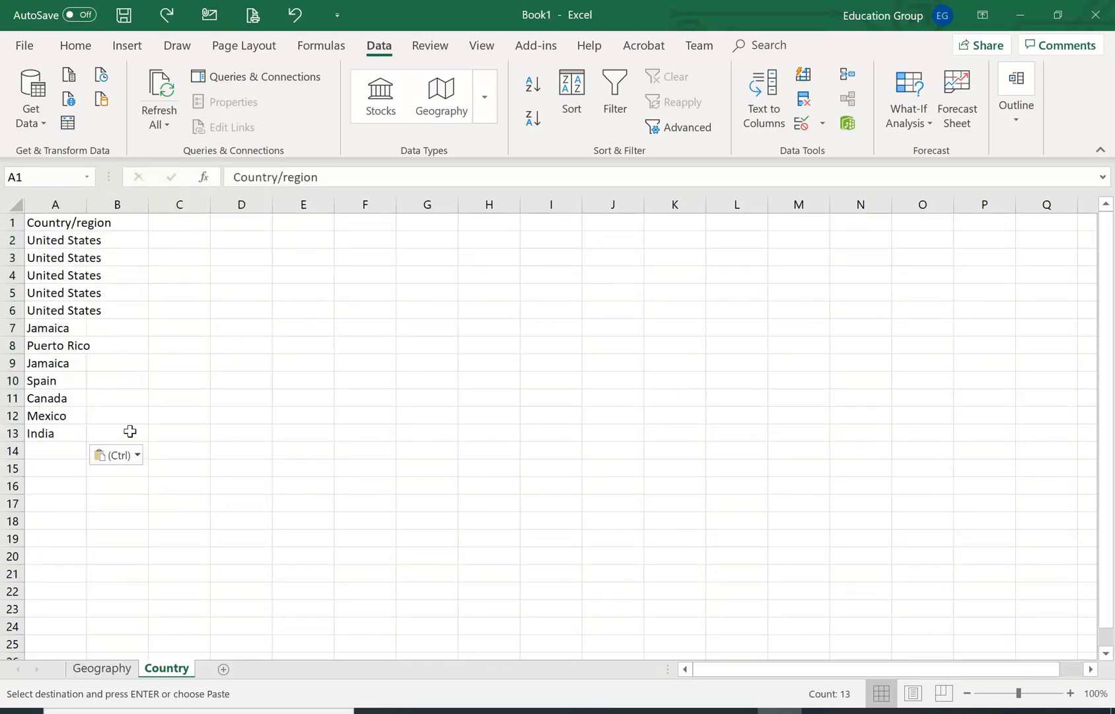
double_click(88, 205)
left_click(249, 363)
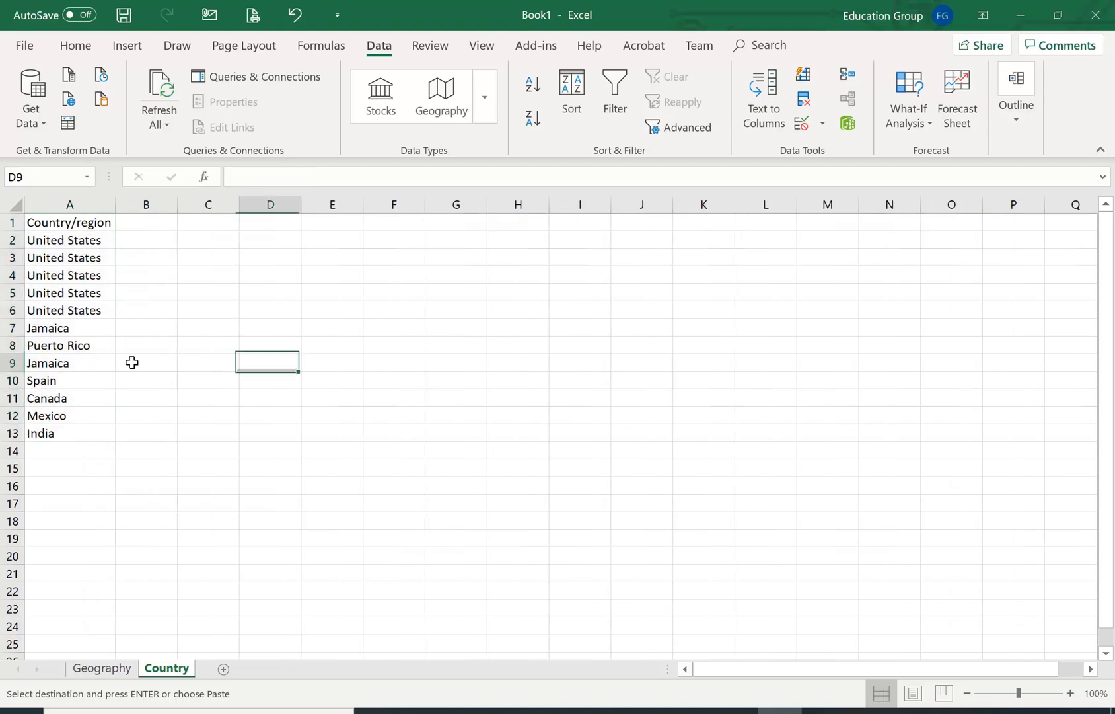
Convert the country names in A2:A13 to the Geography data type.
left_click_drag(92, 241, 56, 430)
left_click(428, 112)
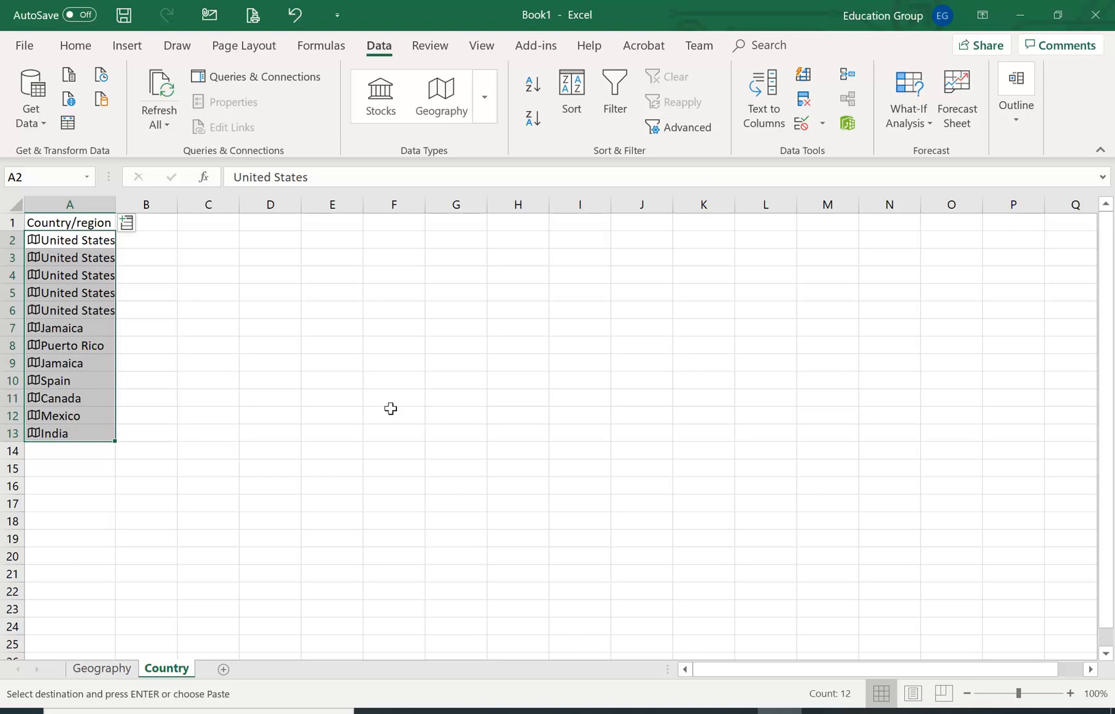
left_click_drag(390, 408, 390, 396)
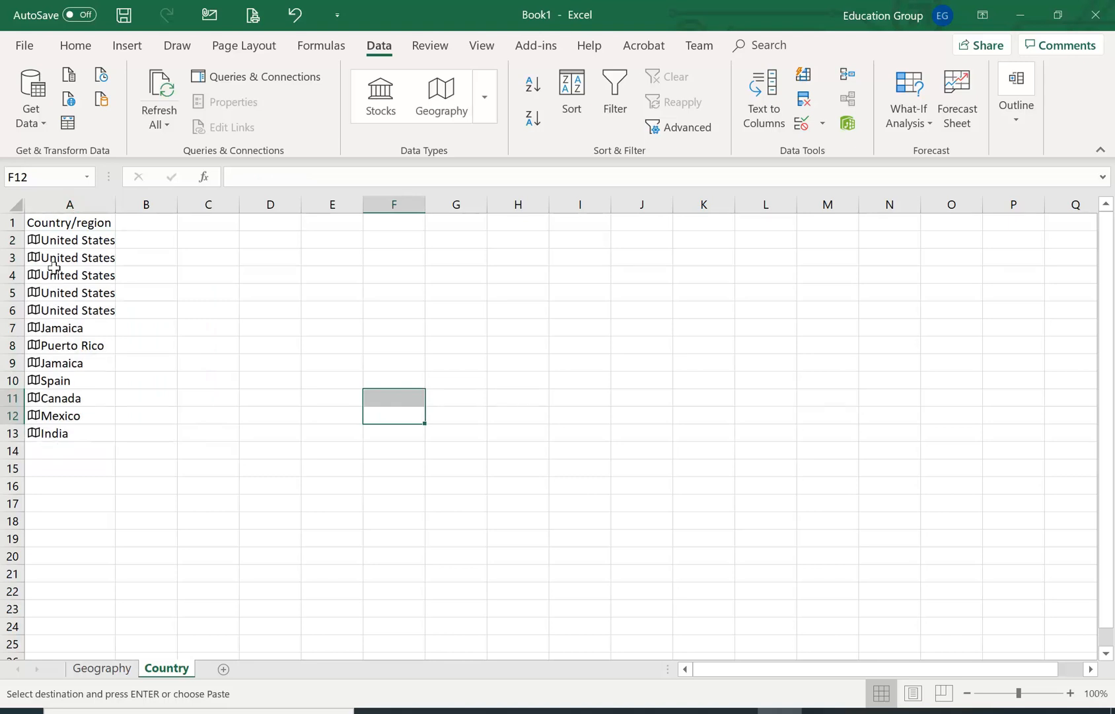
Open the Geography data card for United States in A2, look through its country details and close it.
left_click(35, 239)
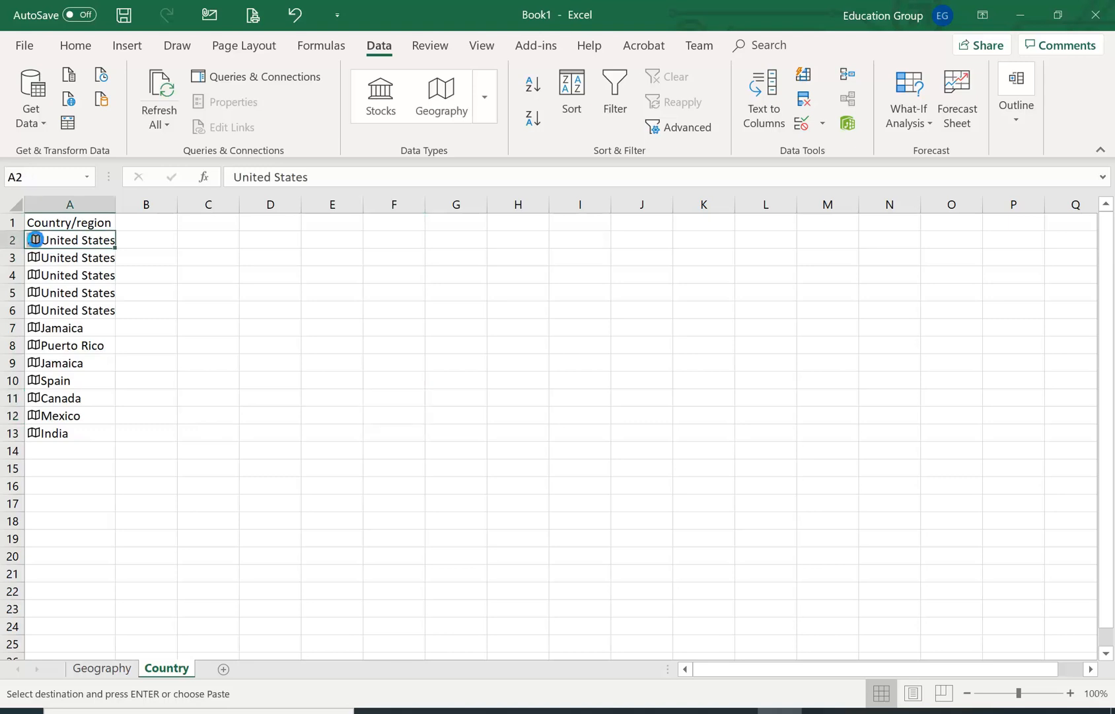
left_click(35, 239)
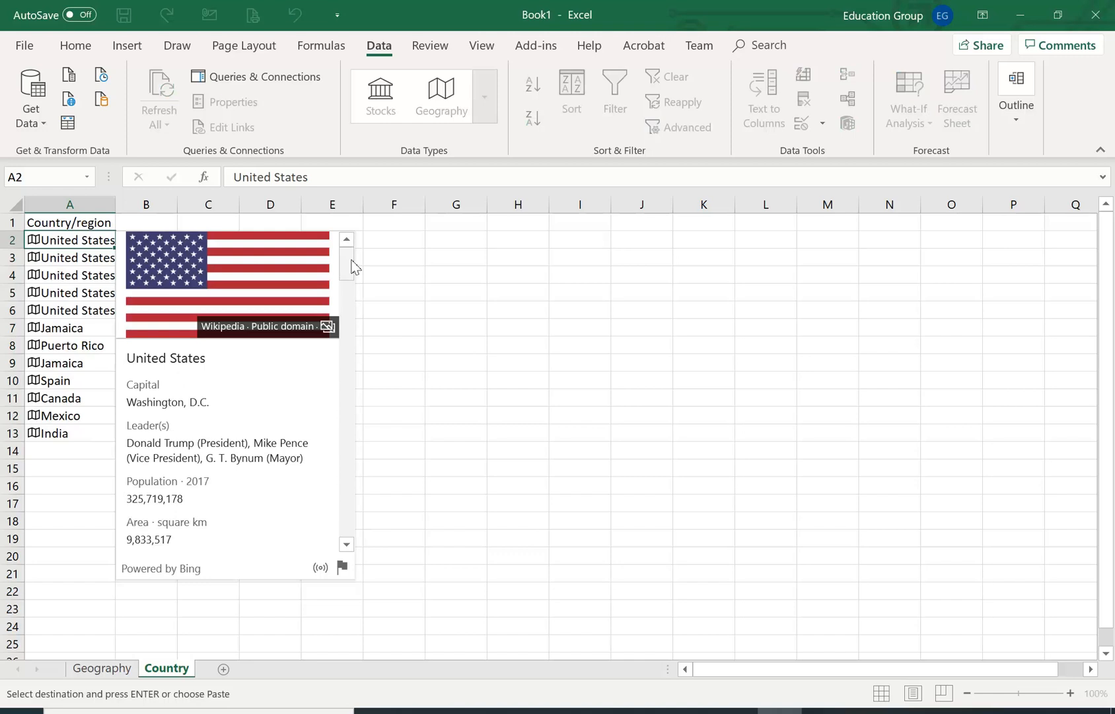
left_click_drag(350, 270, 340, 357)
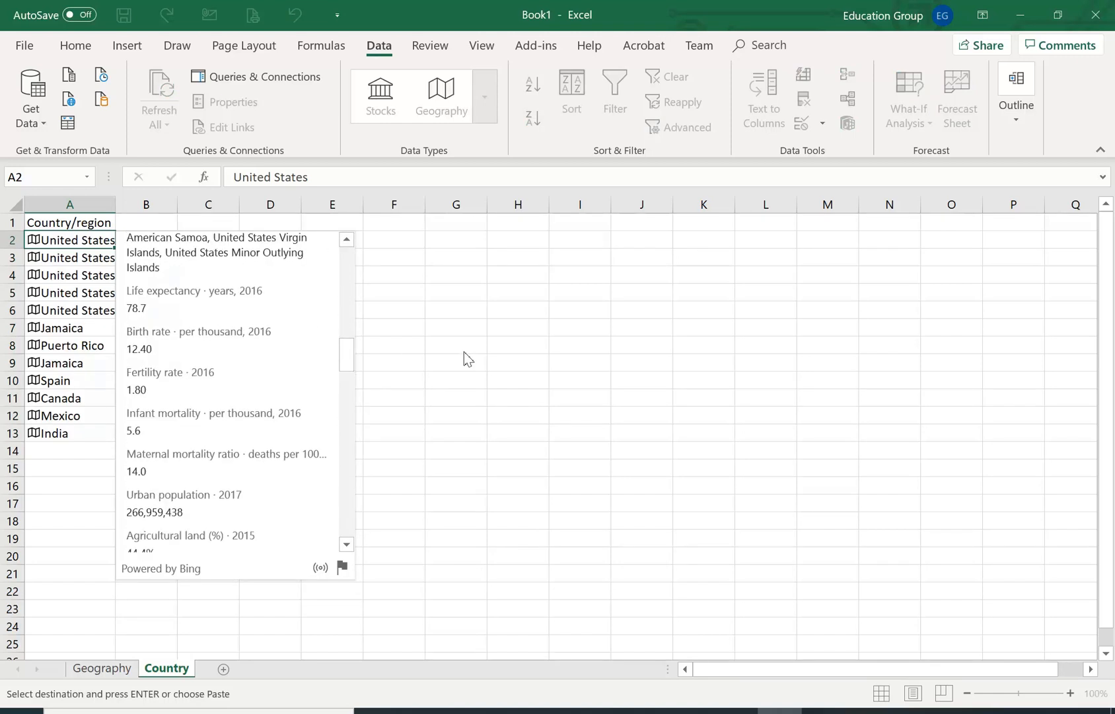
left_click(100, 286)
Convert the range A1:A13 on the Country sheet into a table with headers.
left_click_drag(57, 222, 60, 431)
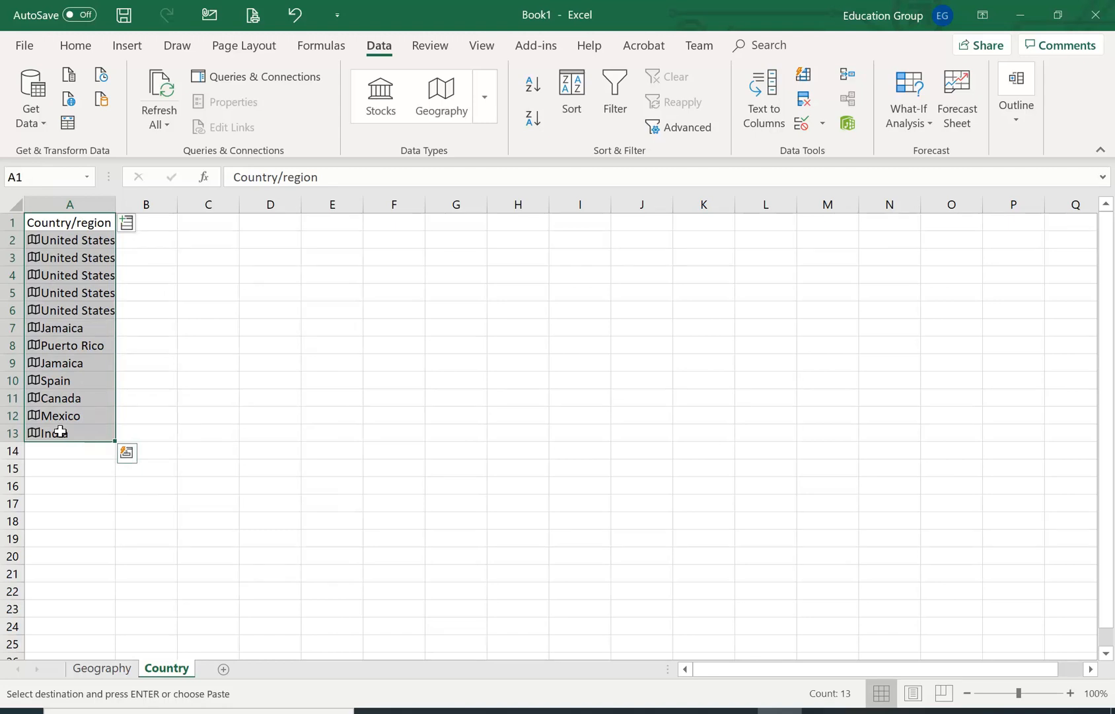
key("ctrl+t")
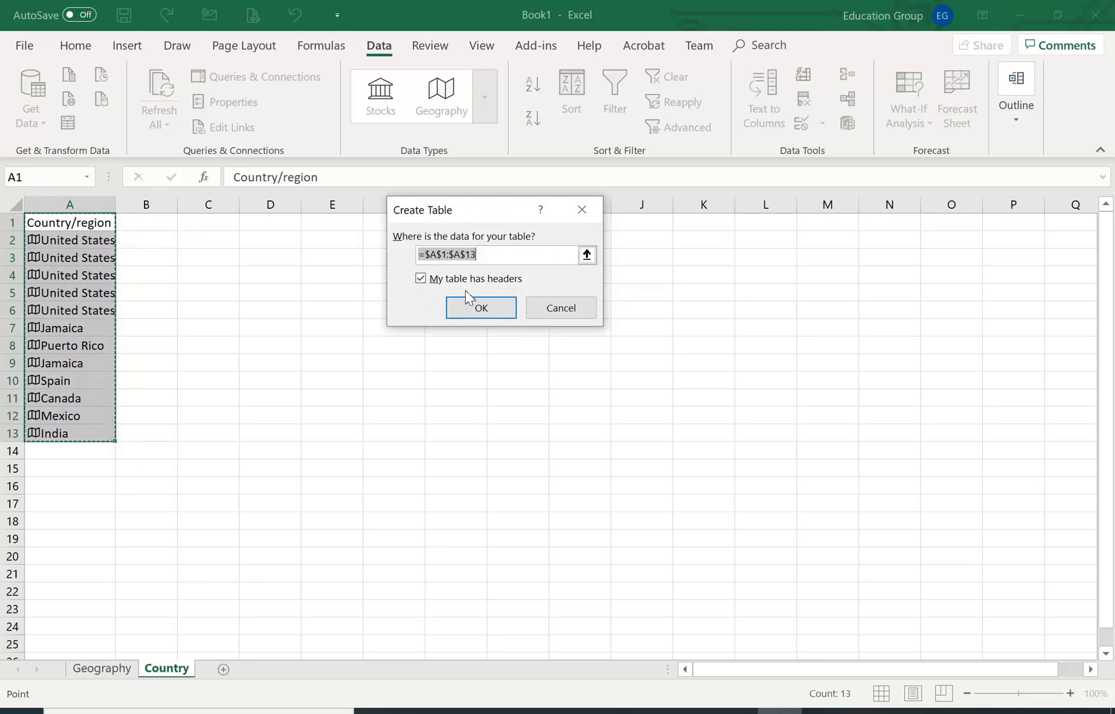
left_click(480, 309)
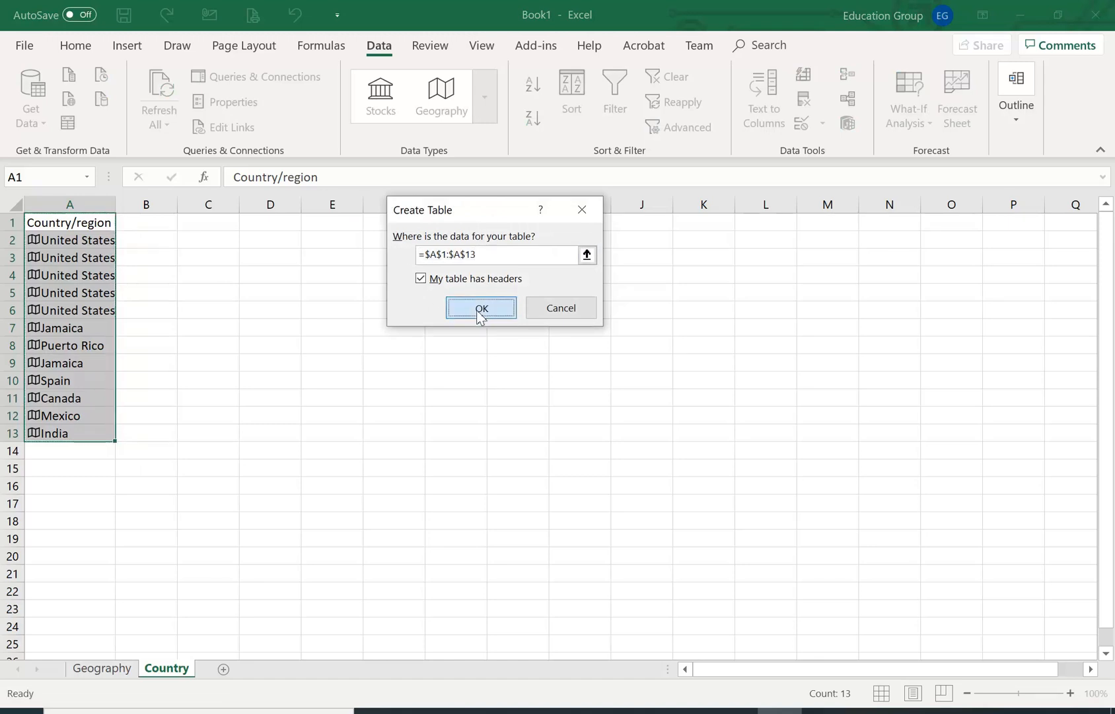
left_click(406, 367)
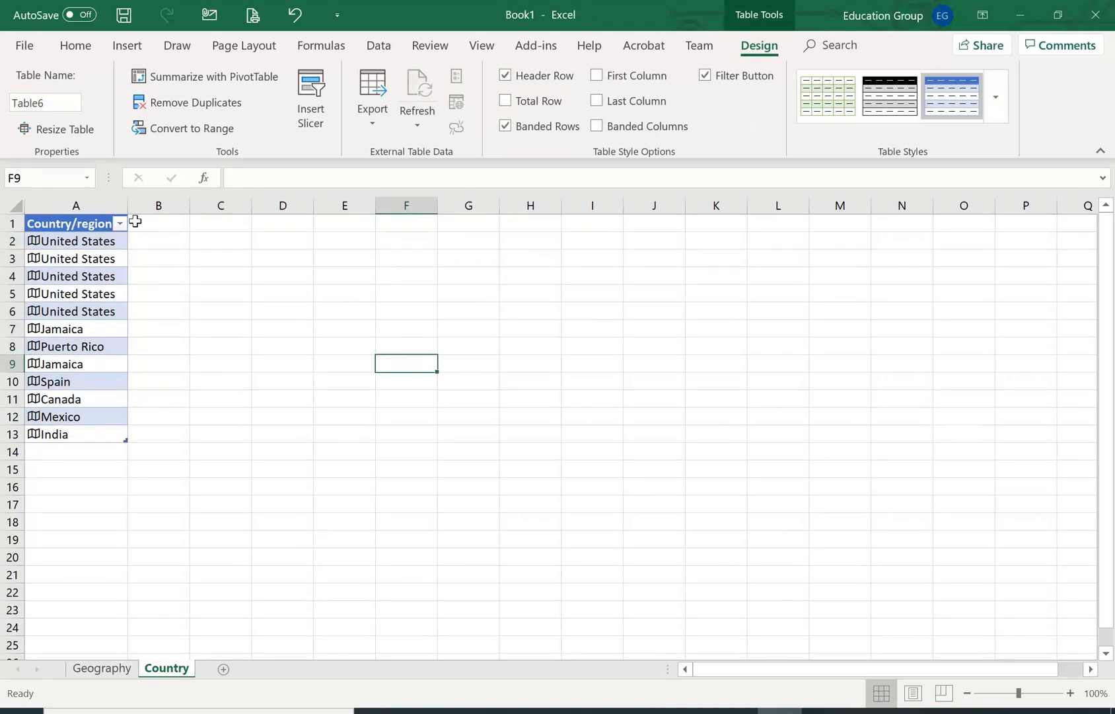
Add the Abbreviation field of the Country/region data as a new table column.
left_click(105, 223)
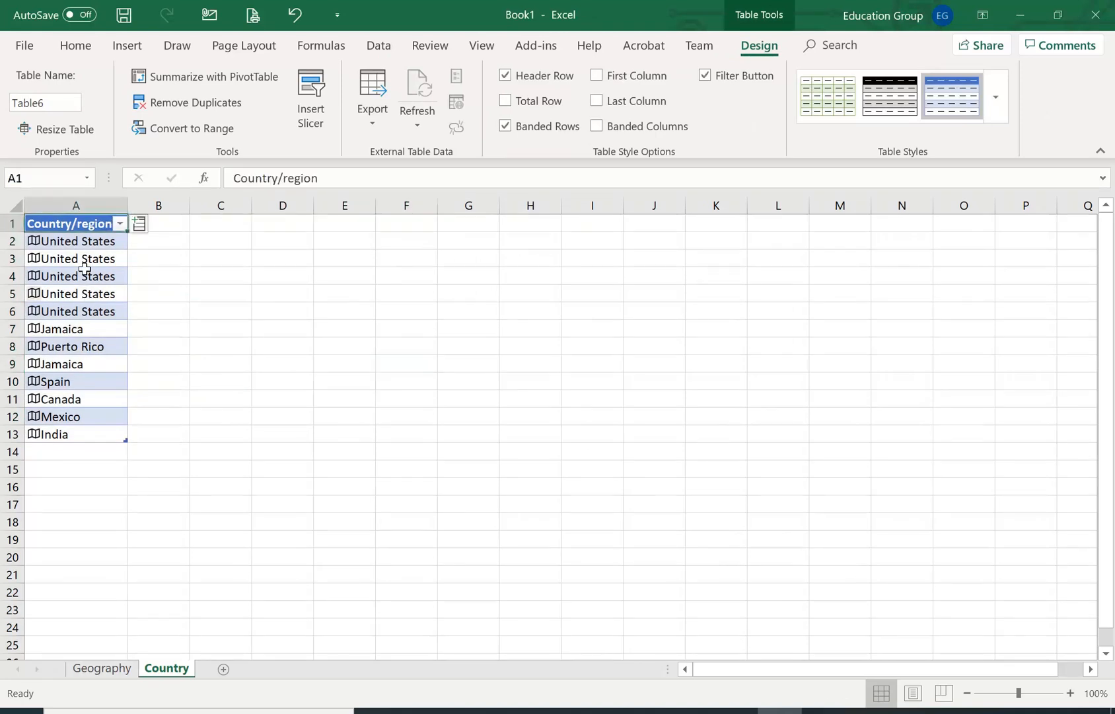
left_click(139, 224)
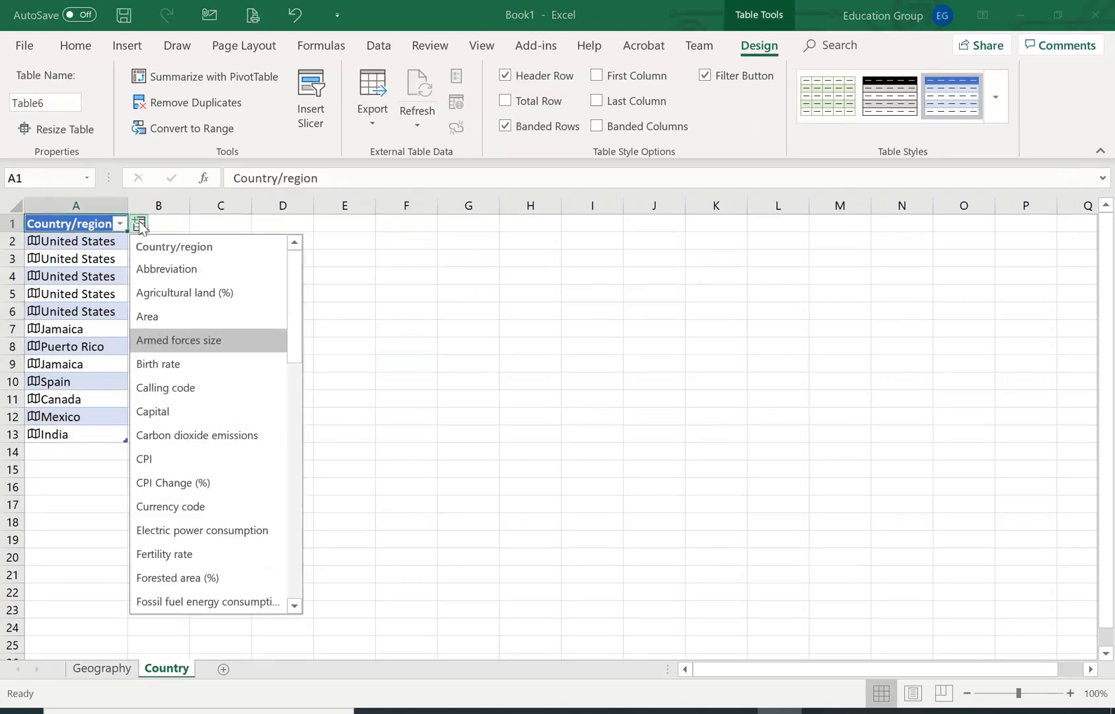
left_click(182, 270)
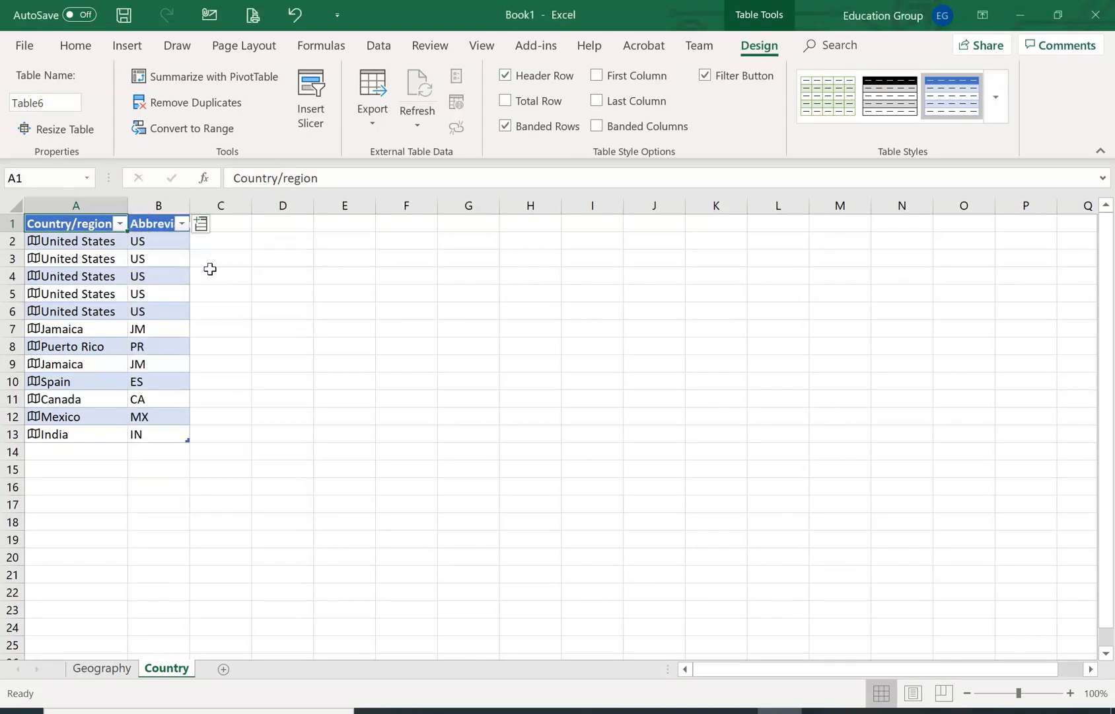
Add the Capital field as the next table column and autofit its width.
left_click(200, 224)
left_click(246, 410)
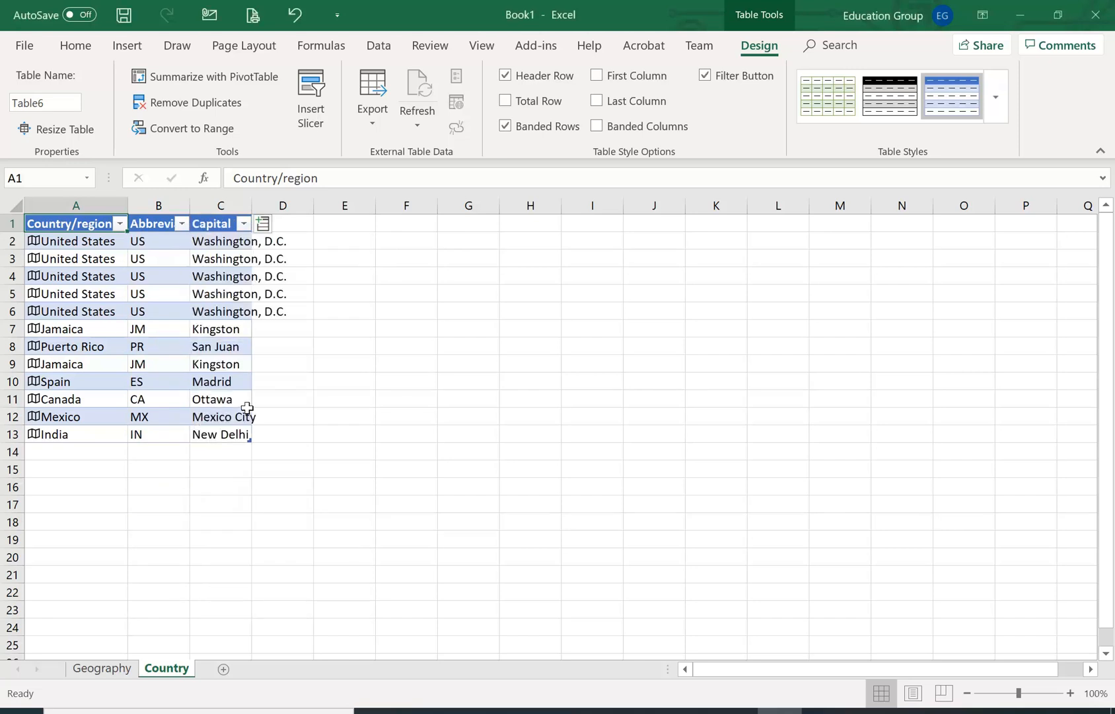
double_click(251, 205)
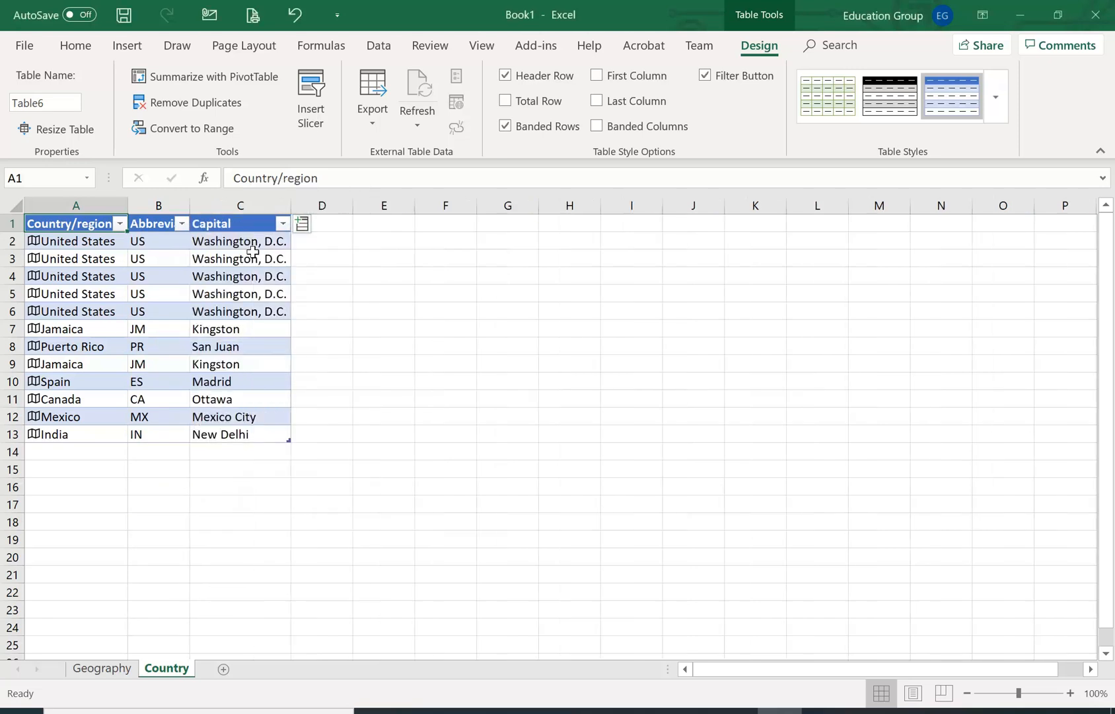
Add the Life expectancy field as a new table column after Capital.
left_click(303, 225)
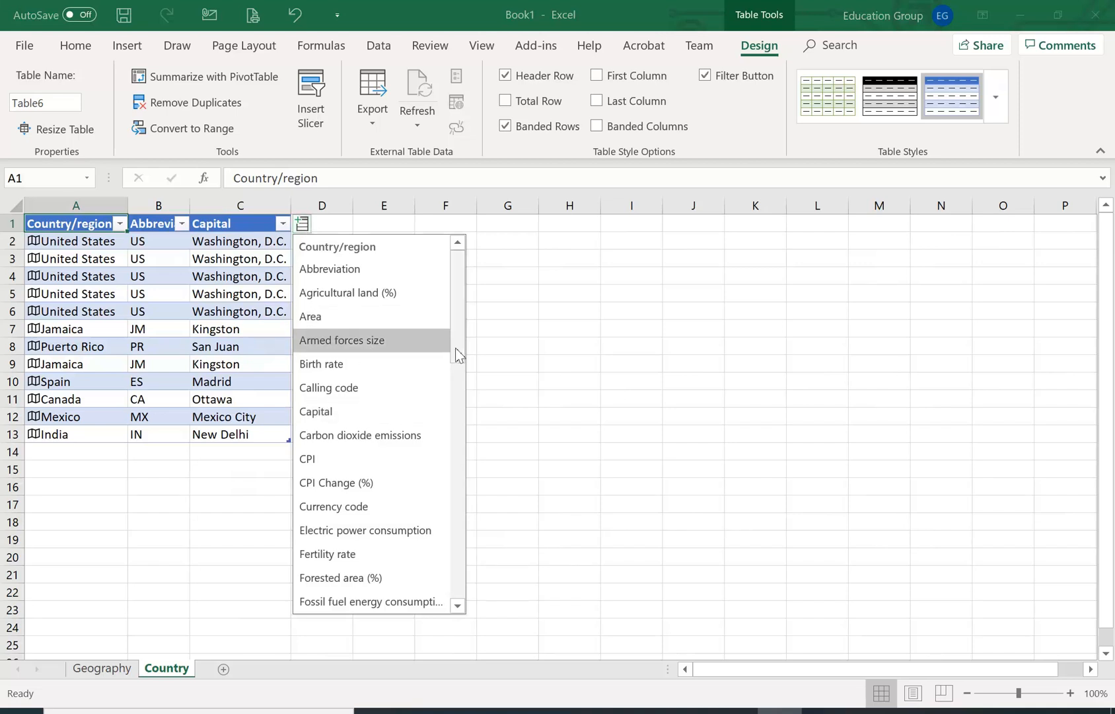
scroll(456, 375, "down", 1)
scroll(456, 375, "down", 4)
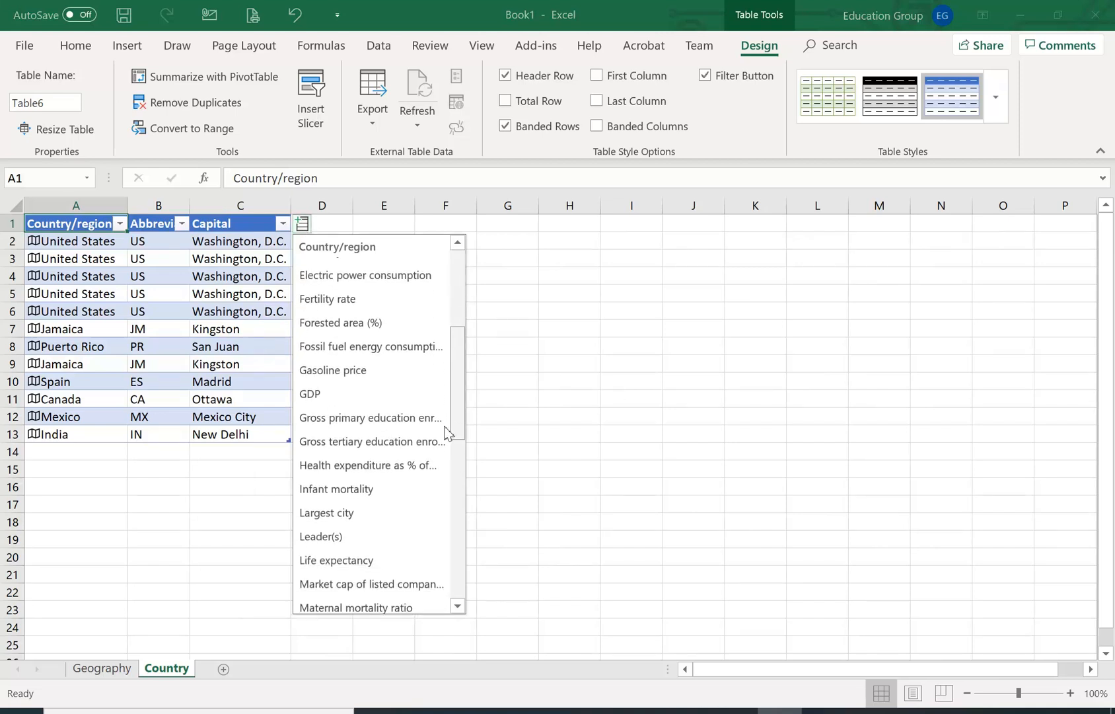
scroll(446, 439, "down", 2)
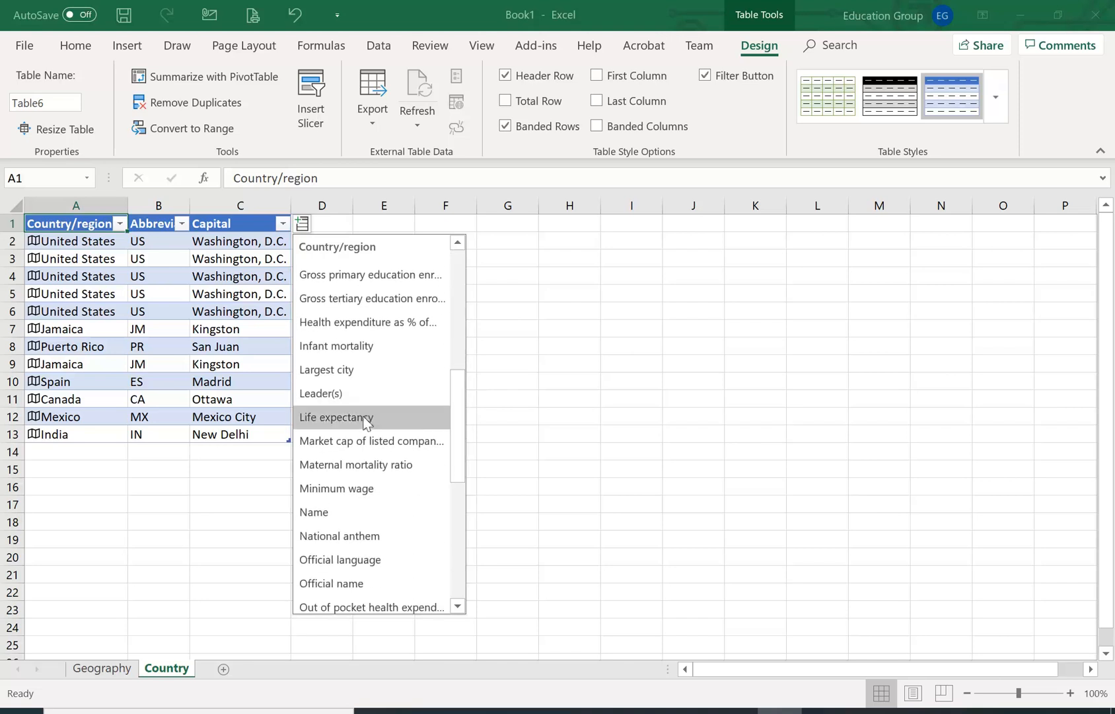
left_click(366, 425)
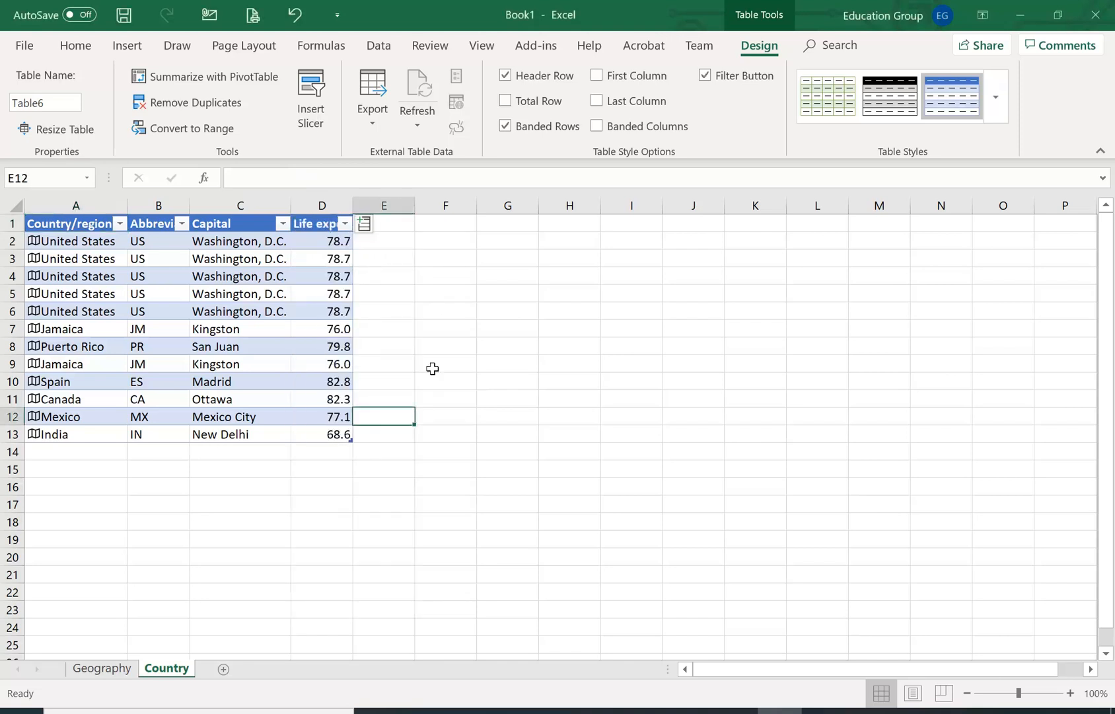